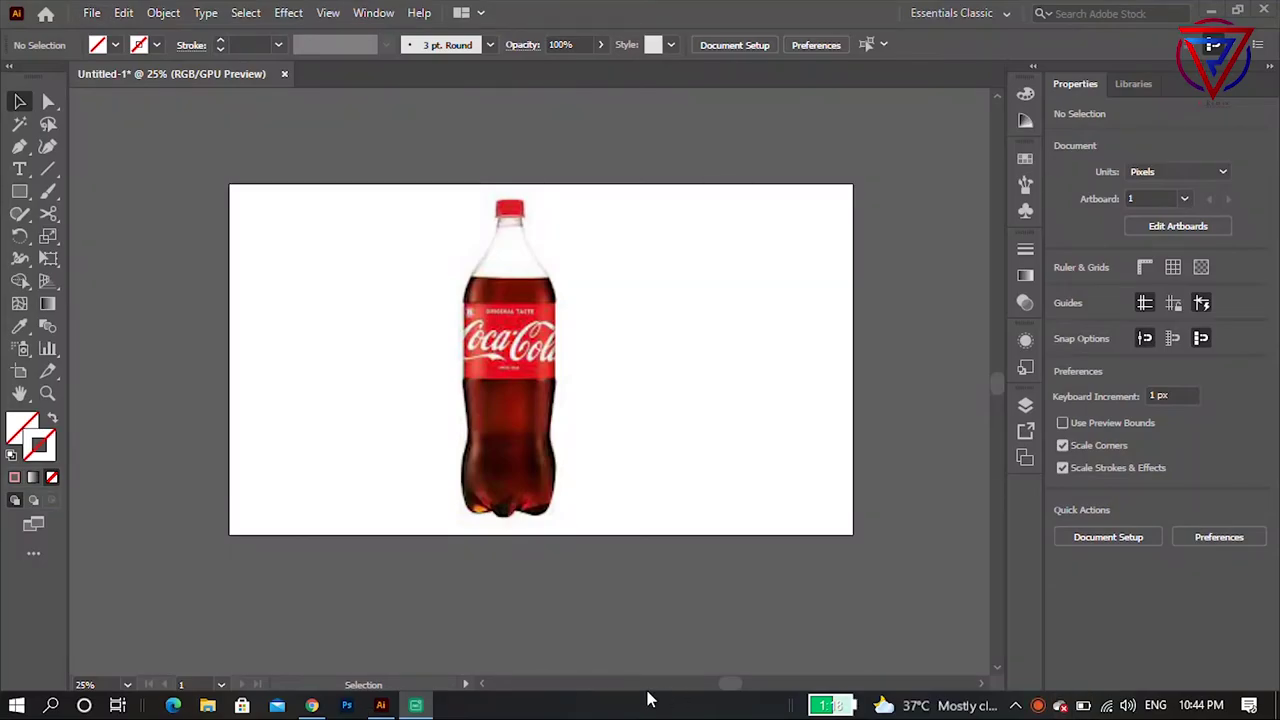
Zoom in on the bottle's red cap.
{"action": "scroll", "coordinate": [541, 175], "scroll_direction": "up", "scroll_amount": 1}
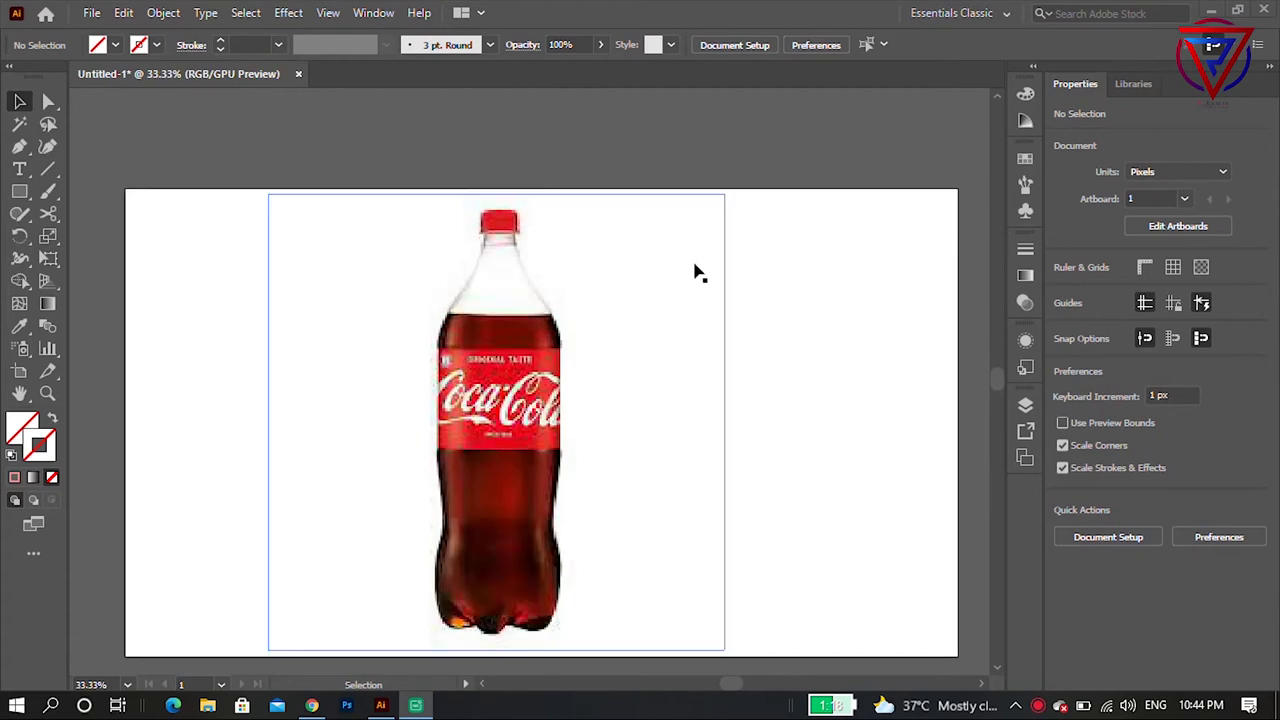
{"action": "scroll", "coordinate": [463, 223], "scroll_direction": "down", "scroll_amount": 1}
{"action": "scroll", "coordinate": [508, 166], "scroll_direction": "up", "scroll_amount": 2}
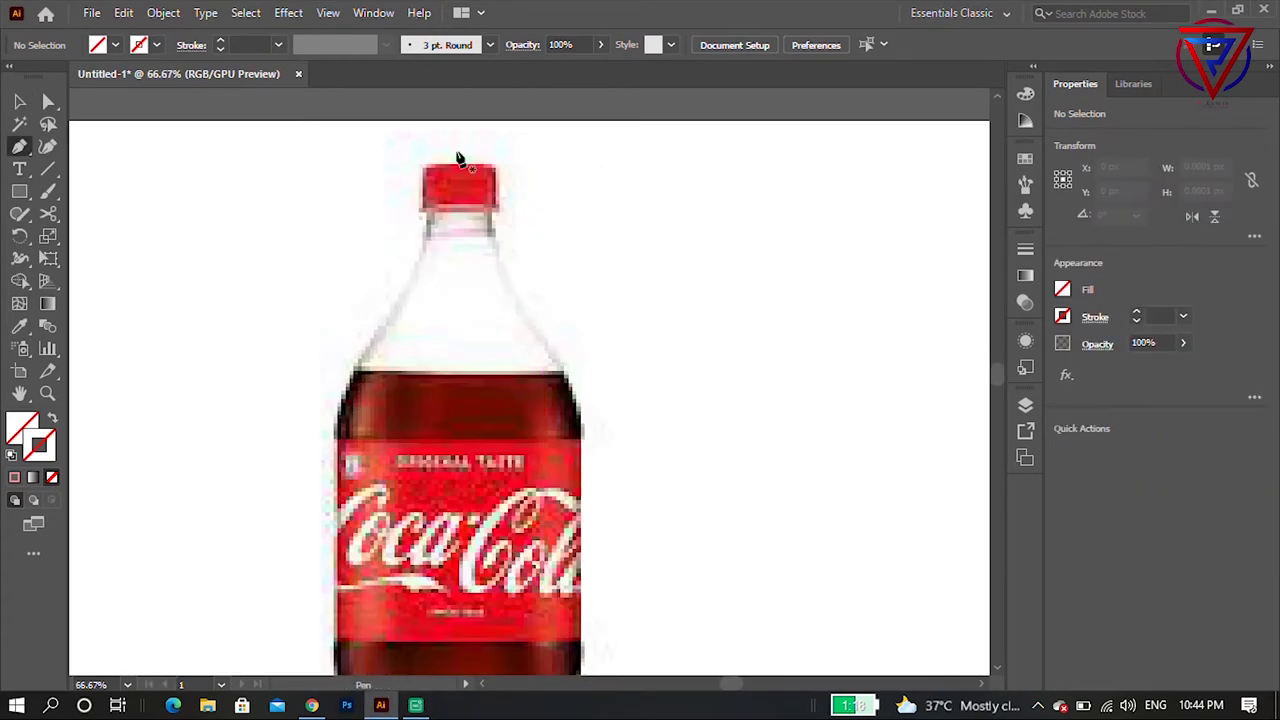
Trace the cap's top edge and corners, then start down the bottle neck.
{"action": "scroll", "coordinate": [445, 172], "scroll_direction": "up", "scroll_amount": 2}
{"action": "mouse_move", "coordinate": [442, 166]}
{"action": "left_mouse_down"}
{"action": "mouse_move", "coordinate": [533, 168]}
{"action": "mouse_move", "coordinate": [545, 255]}
{"action": "left_mouse_up"}
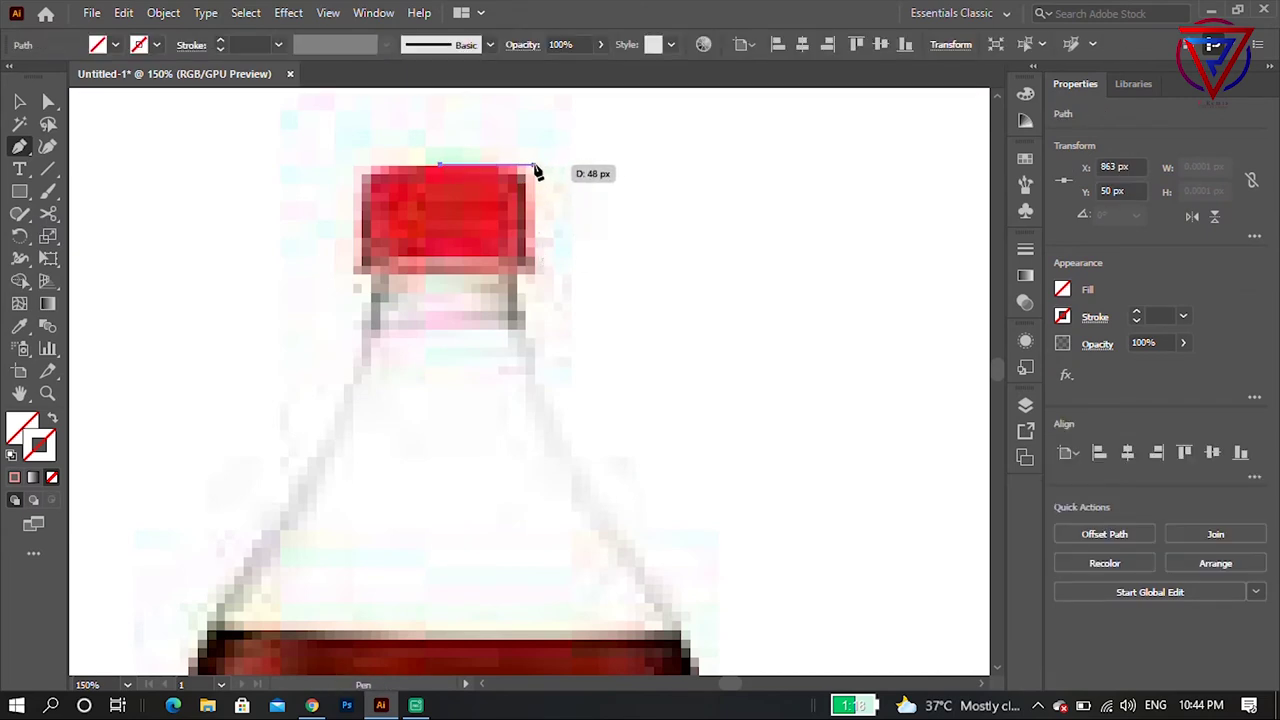
{"action": "left_click_drag", "start_coordinate": [543, 166], "coordinate": [547, 259]}
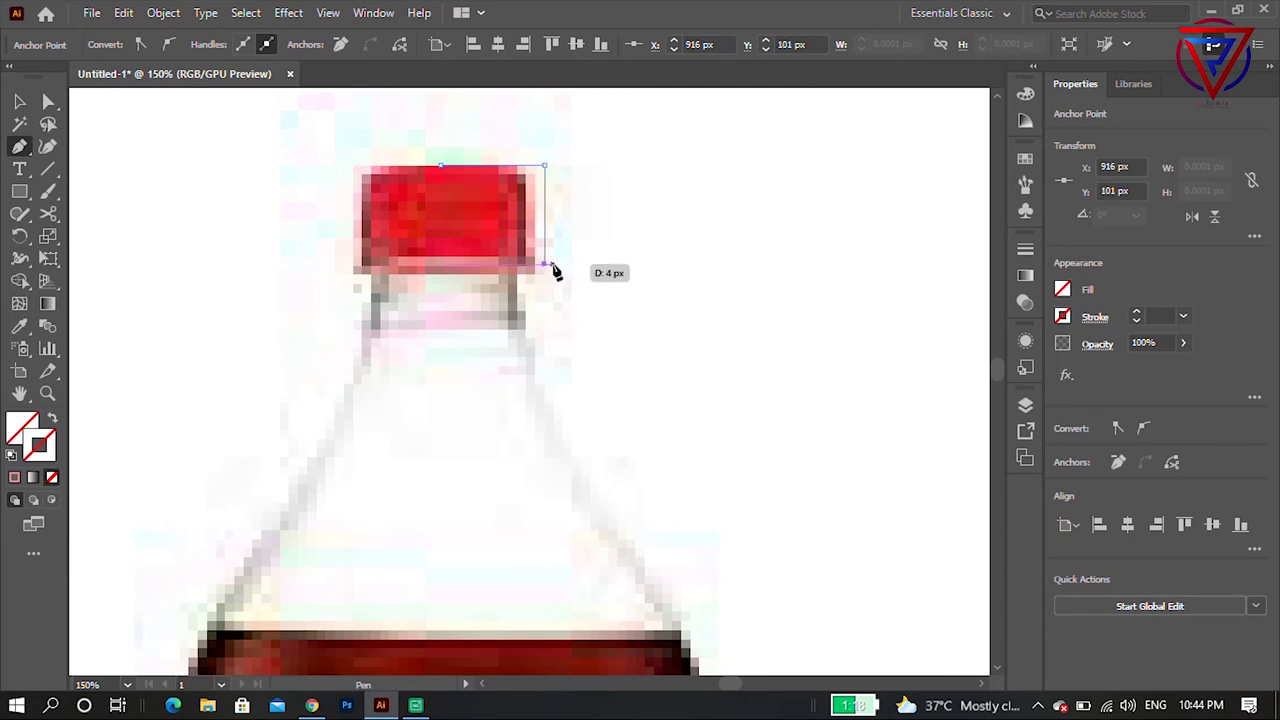
{"action": "left_click_drag", "start_coordinate": [557, 277], "coordinate": [530, 287]}
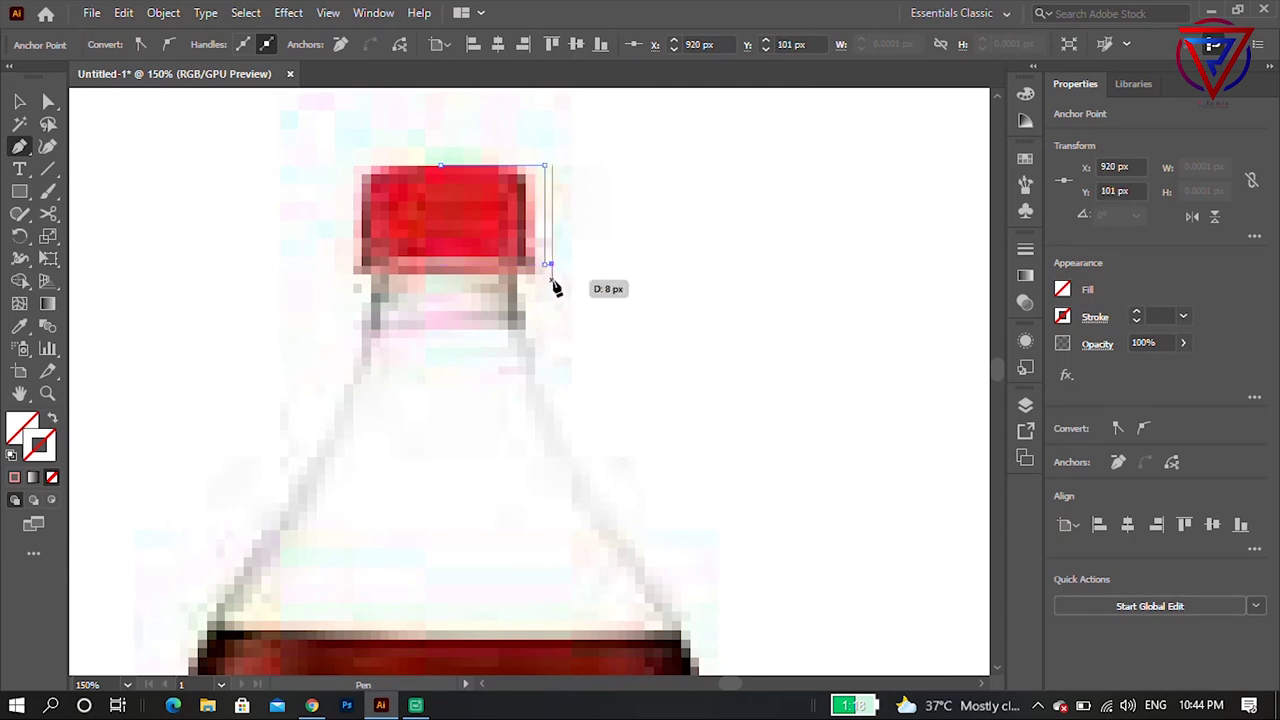
{"action": "left_click_drag", "start_coordinate": [531, 293], "coordinate": [538, 335]}
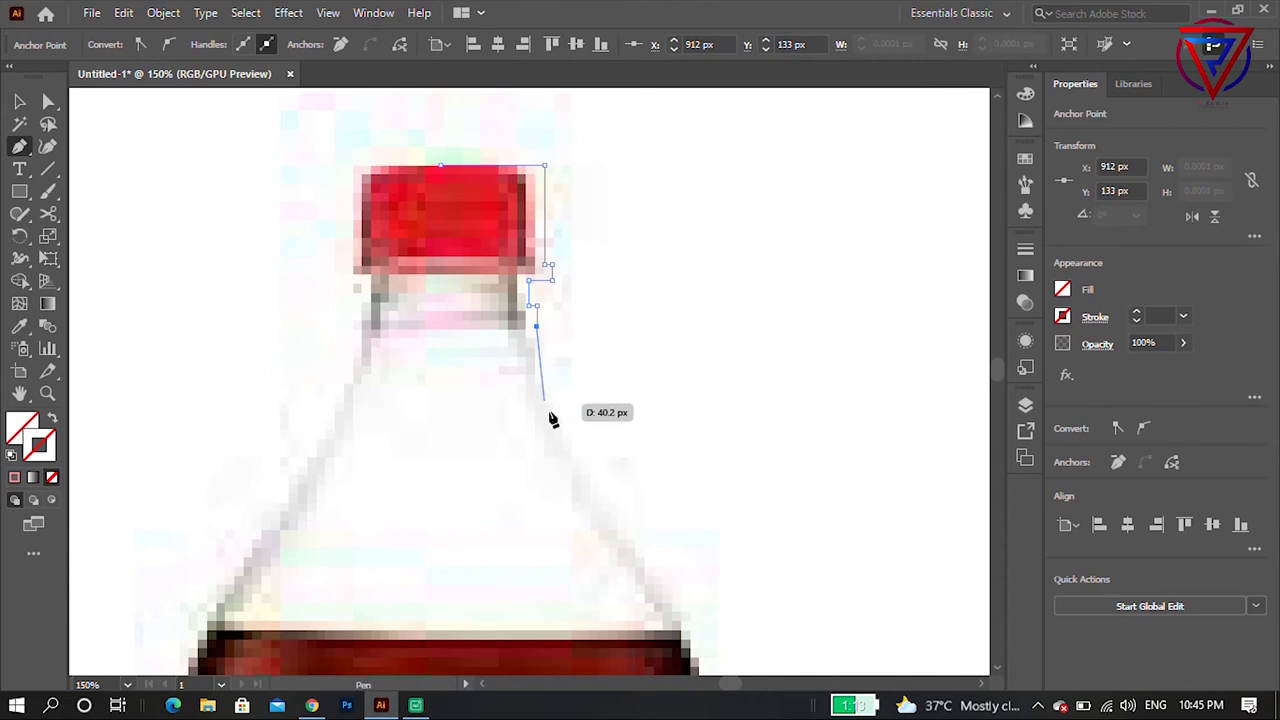
{"action": "scroll", "coordinate": [550, 382], "scroll_direction": "down", "scroll_amount": 4}
{"action": "scroll", "coordinate": [700, 430], "scroll_direction": "up", "scroll_amount": 1}
Curve the outline along the shoulder, ending in a corner point at the label.
{"action": "left_click_drag", "start_coordinate": [557, 203], "coordinate": [527, 178]}
{"action": "mouse_move", "coordinate": [686, 465]}
{"action": "left_mouse_down"}
{"action": "mouse_move", "coordinate": [840, 636]}
{"action": "mouse_move", "coordinate": [846, 668]}
{"action": "left_mouse_up"}
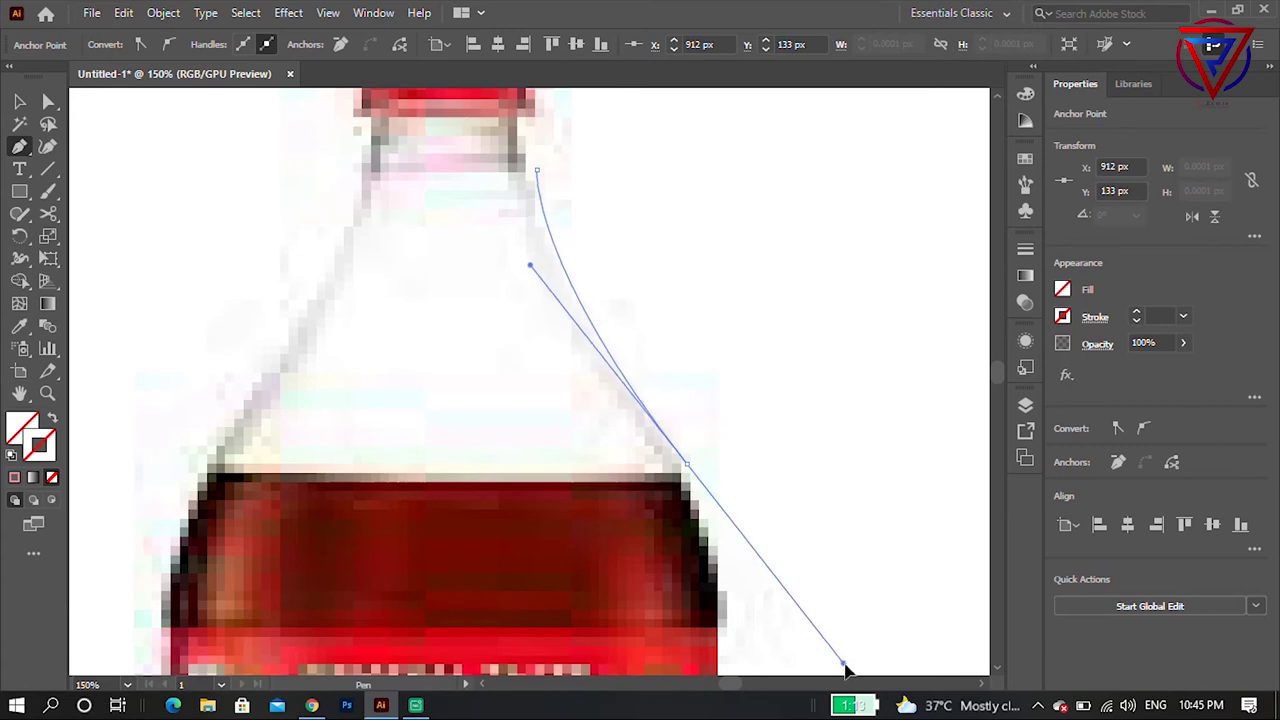
{"action": "left_click", "coordinate": [686, 465]}
{"action": "scroll", "coordinate": [680, 440], "scroll_direction": "down", "scroll_amount": 4}
{"action": "scroll", "coordinate": [700, 390], "scroll_direction": "down", "scroll_amount": 2}
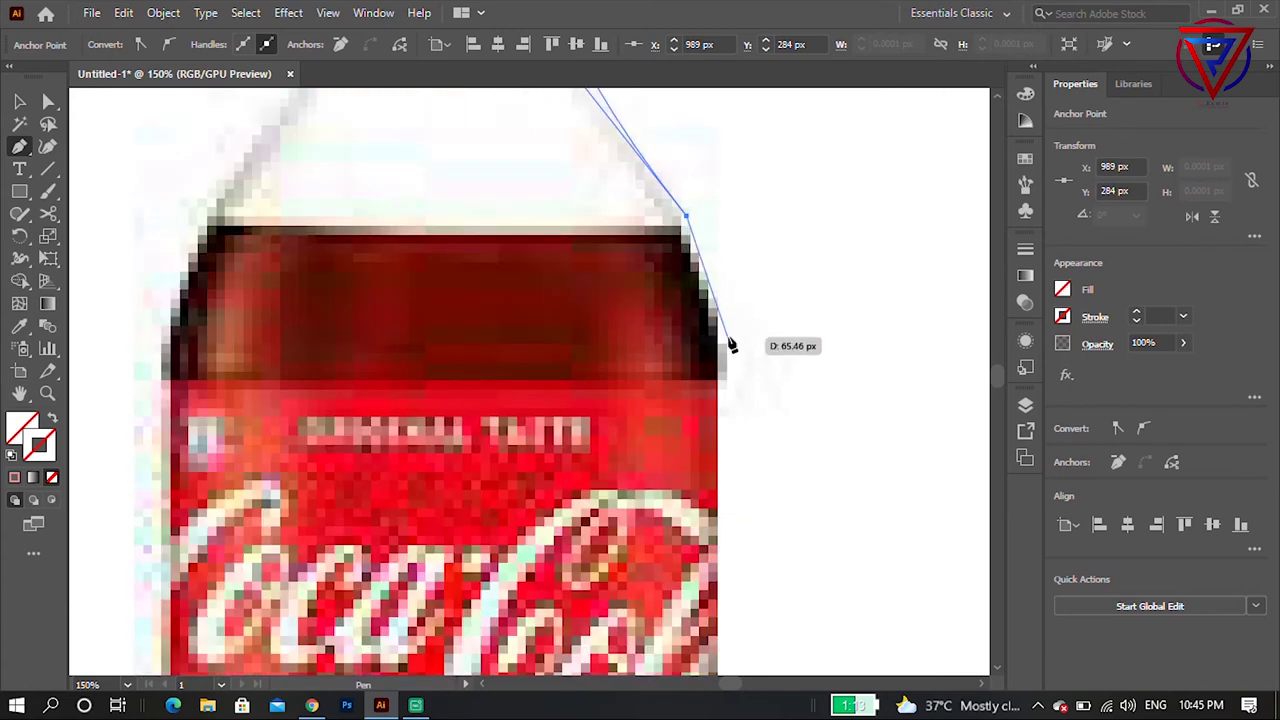
{"action": "left_click_drag", "start_coordinate": [725, 342], "coordinate": [730, 408]}
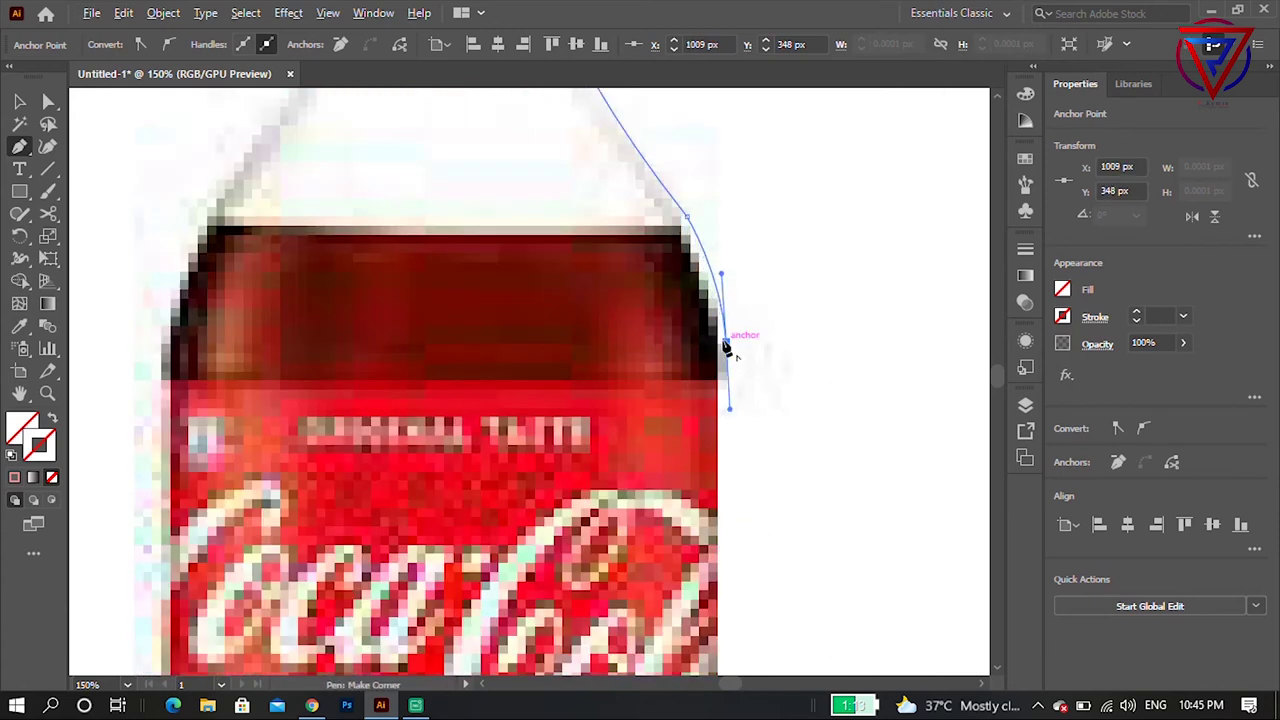
{"action": "left_click", "coordinate": [726, 343]}
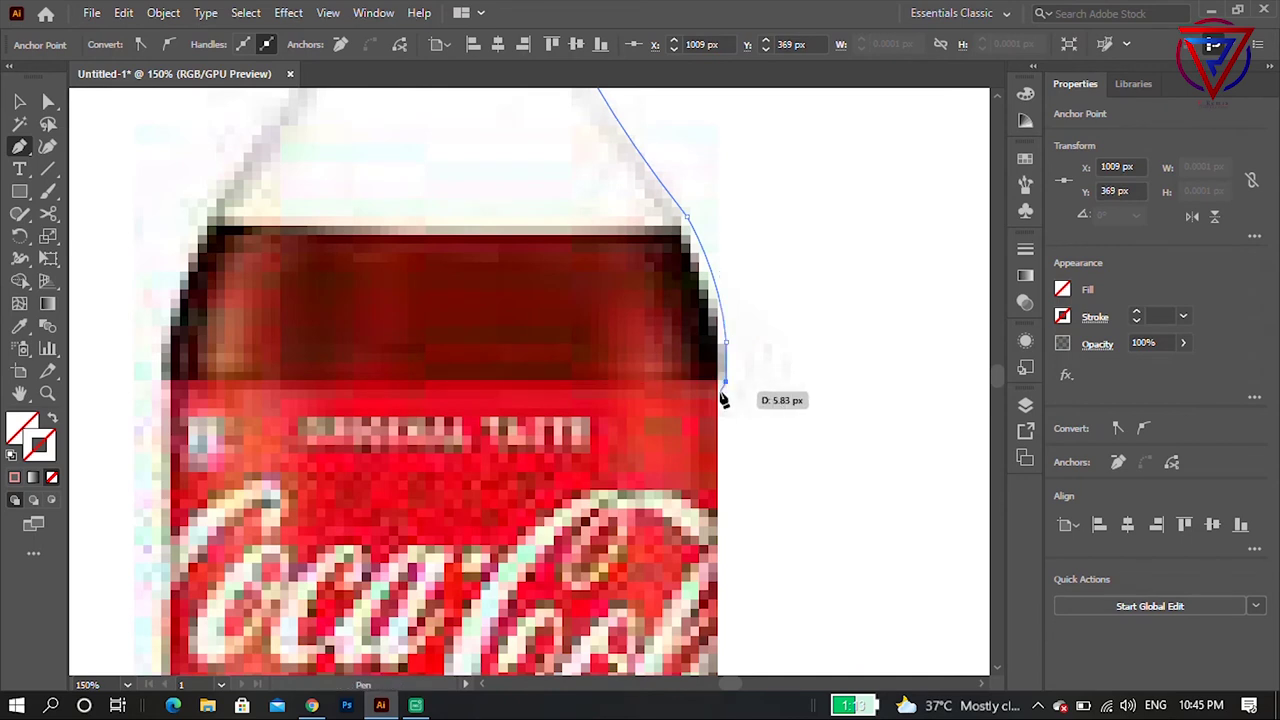
Continue the path down the bottle's waist, redoing one misplaced curve point.
{"action": "scroll", "coordinate": [720, 390], "scroll_direction": "down", "scroll_amount": 4}
{"action": "scroll", "coordinate": [722, 393], "scroll_direction": "down", "scroll_amount": 3}
{"action": "scroll", "coordinate": [722, 393], "scroll_direction": "down", "scroll_amount": 2}
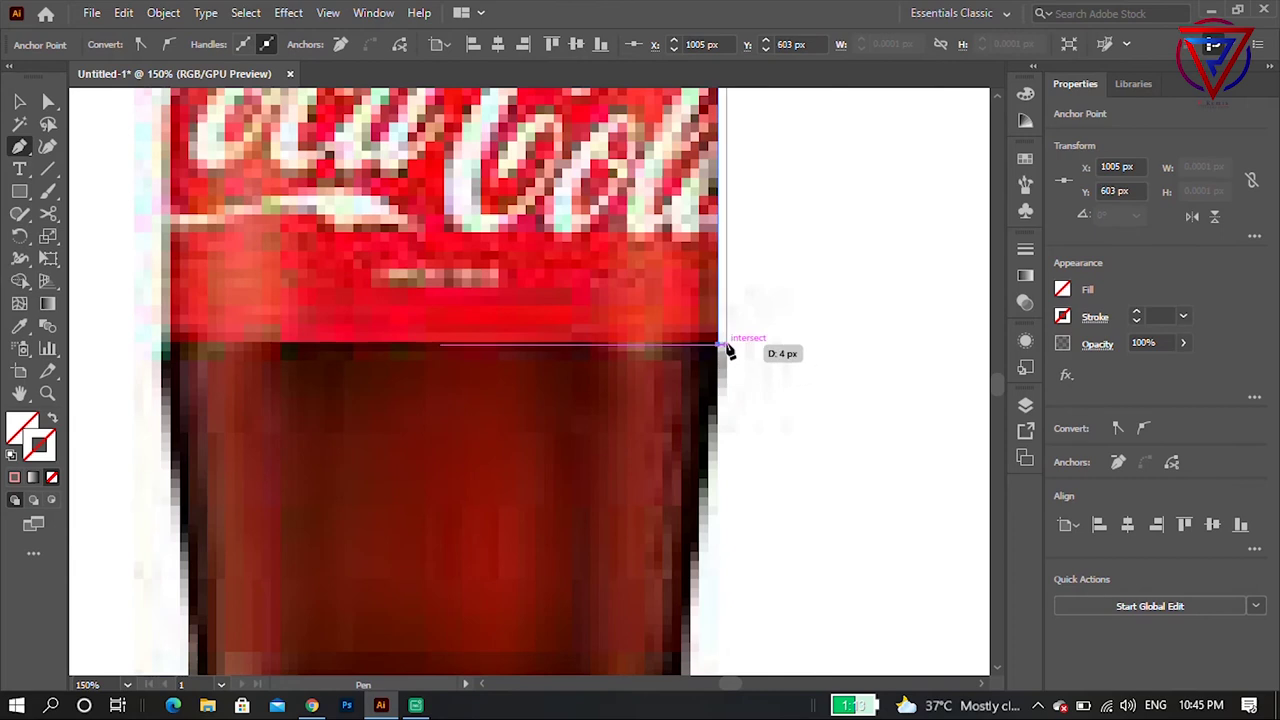
{"action": "scroll", "coordinate": [723, 380], "scroll_direction": "down", "scroll_amount": 4}
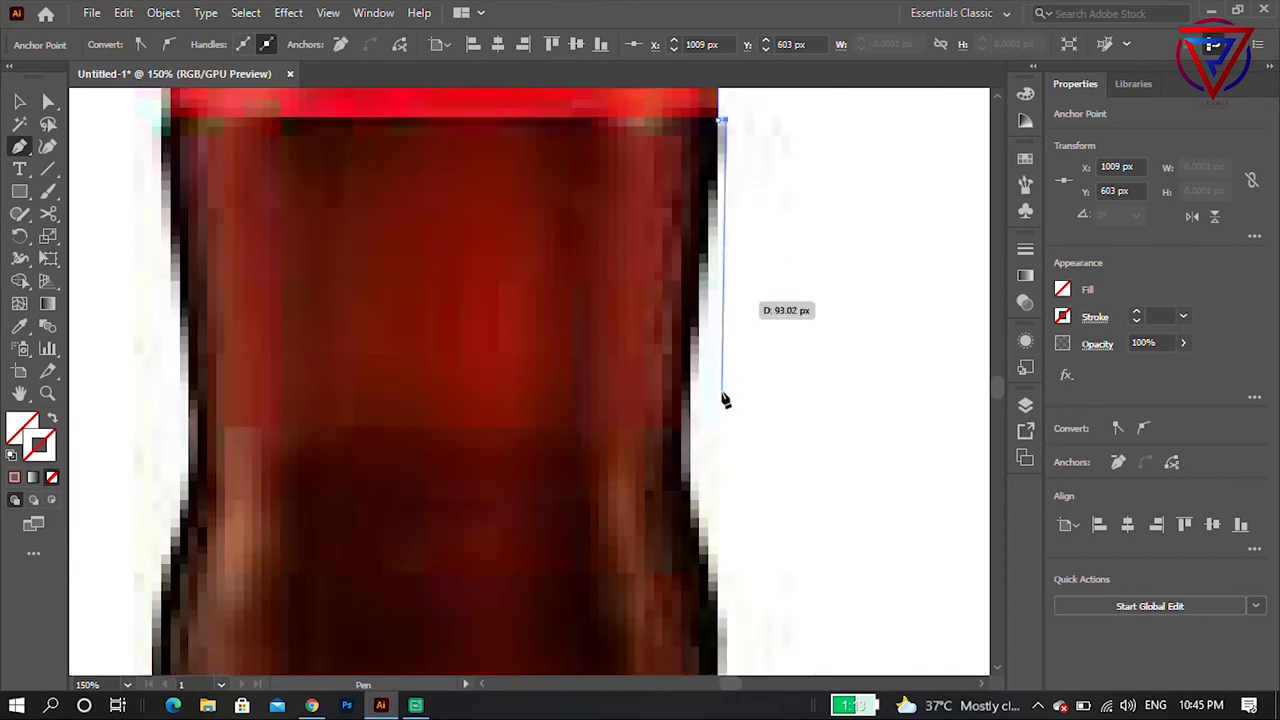
{"action": "scroll", "coordinate": [715, 410], "scroll_direction": "down", "scroll_amount": 1}
{"action": "left_click_drag", "start_coordinate": [684, 415], "coordinate": [712, 482]}
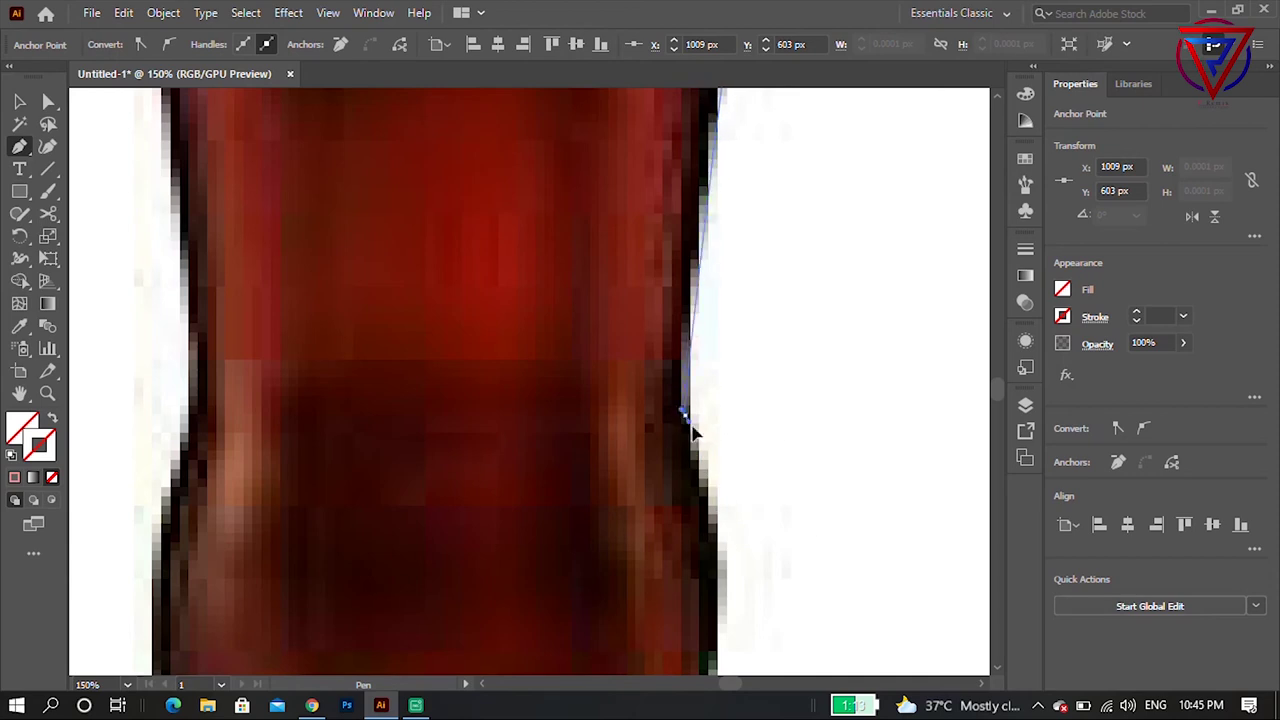
{"action": "key", "text": "ctrl+z"}
{"action": "left_click_drag", "start_coordinate": [696, 430], "coordinate": [723, 493]}
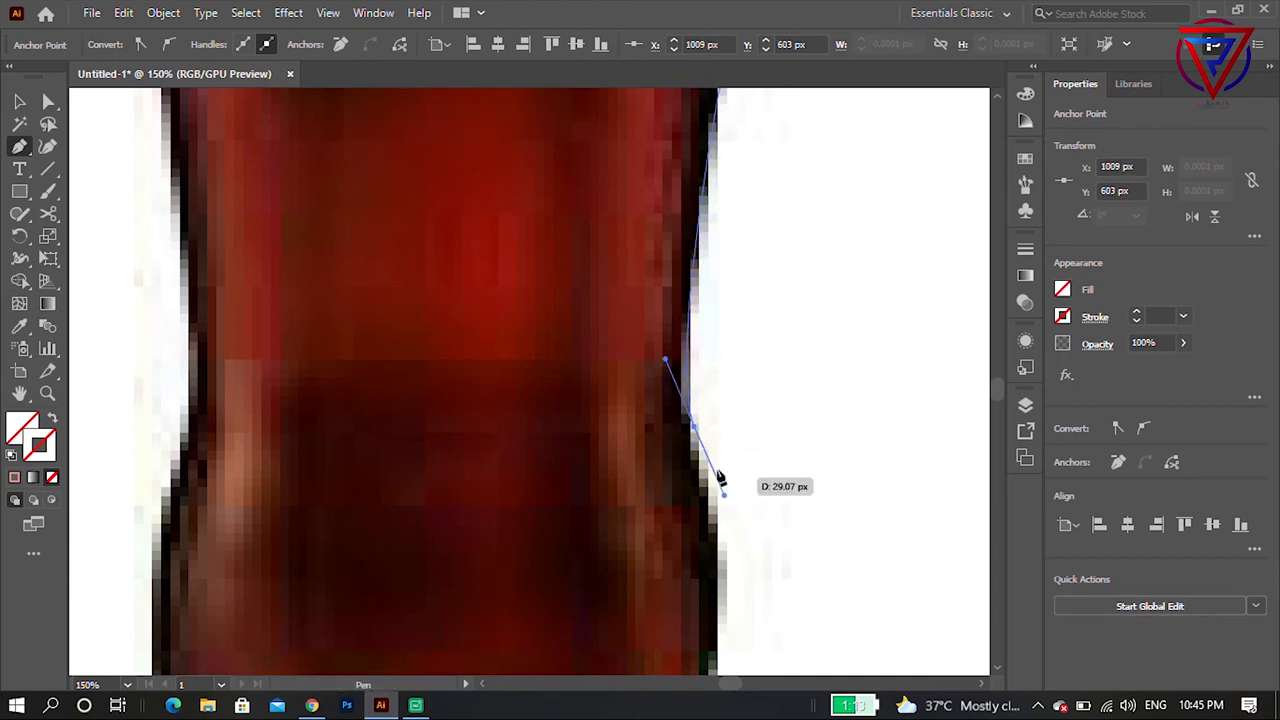
{"action": "scroll", "coordinate": [700, 425], "scroll_direction": "down", "scroll_amount": 3}
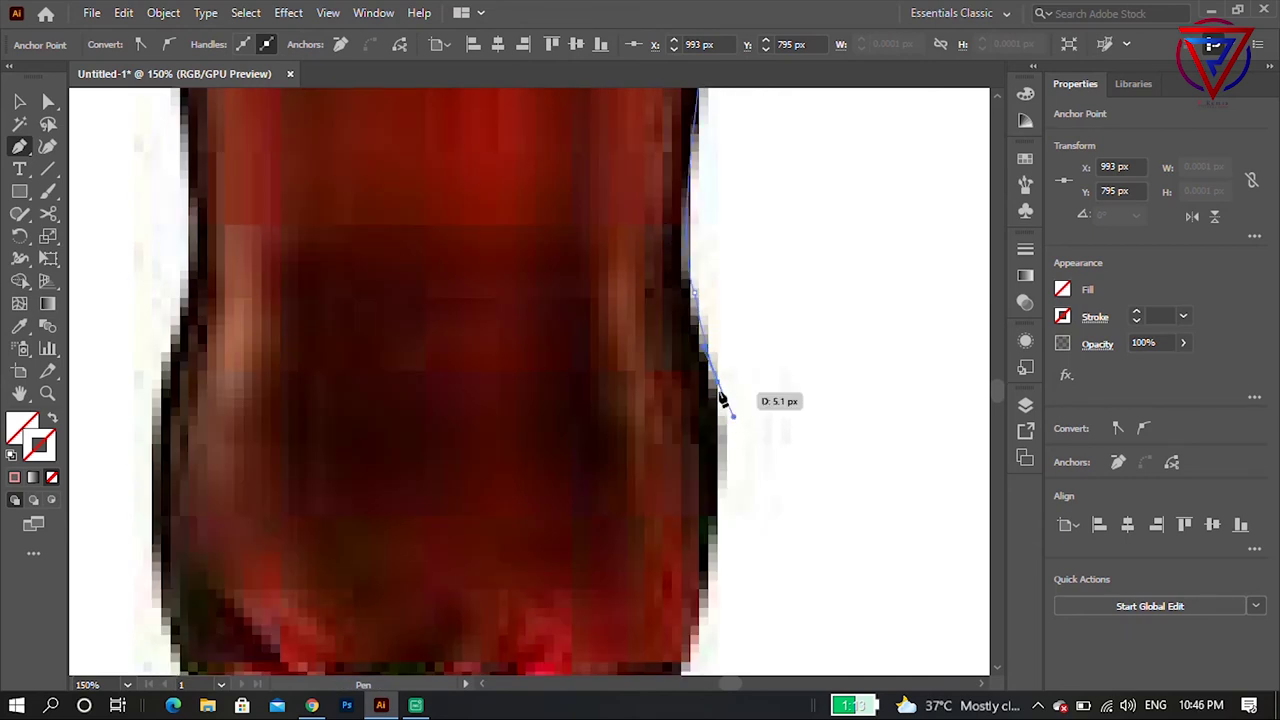
{"action": "scroll", "coordinate": [737, 457], "scroll_direction": "down", "scroll_amount": 3}
{"action": "mouse_move", "coordinate": [704, 434]}
{"action": "left_mouse_down"}
{"action": "mouse_move", "coordinate": [657, 545]}
{"action": "mouse_move", "coordinate": [680, 490]}
{"action": "left_mouse_up"}
{"action": "left_click", "coordinate": [702, 432]}
Finish the outline around the base, then zoom out and select the bottle photo.
{"action": "left_click", "coordinate": [605, 552]}
{"action": "left_click_drag", "start_coordinate": [588, 550], "coordinate": [533, 512]}
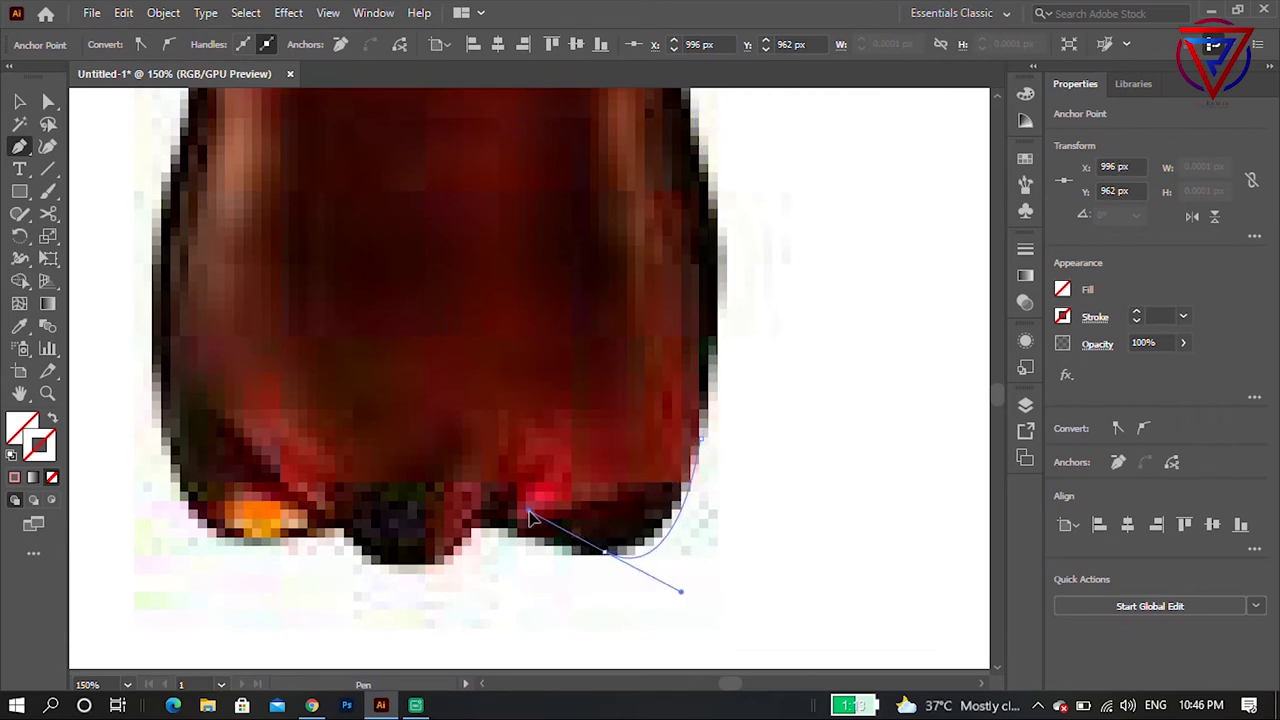
{"action": "left_click_drag", "start_coordinate": [510, 535], "coordinate": [465, 497]}
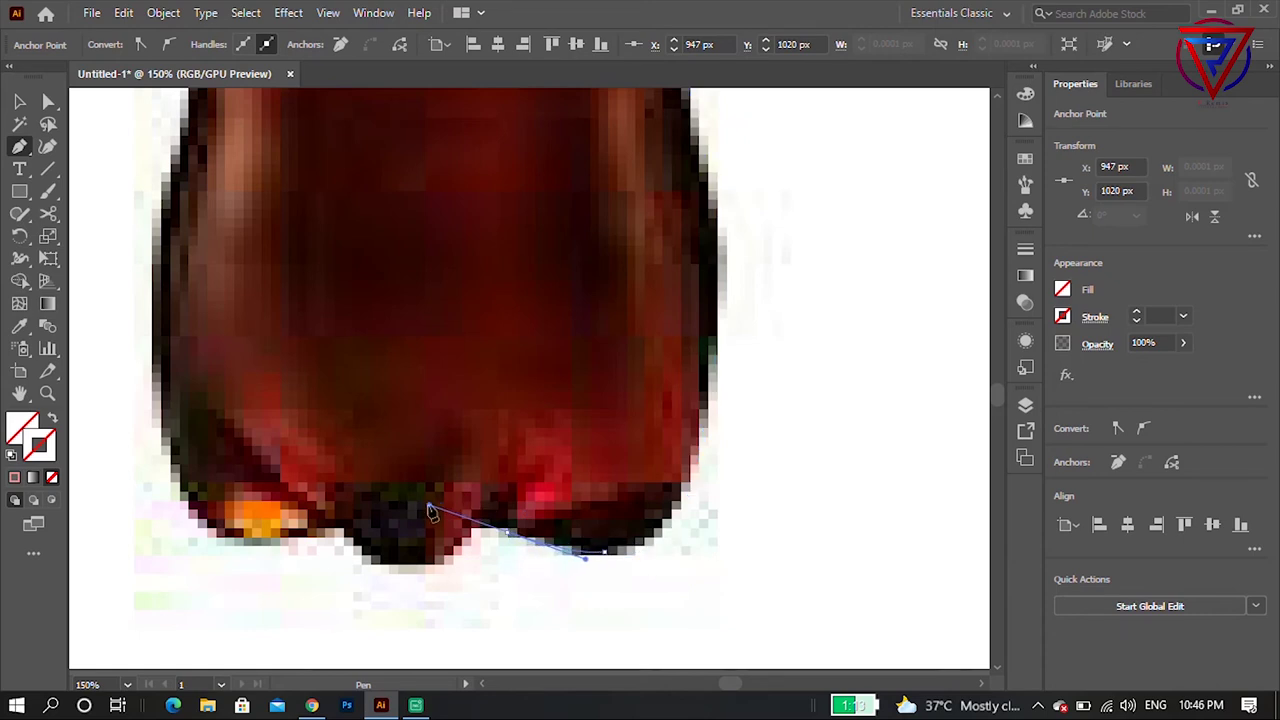
{"action": "key", "text": "ctrl+minus"}
{"action": "key", "text": "ctrl+minus"}
{"action": "key", "text": "ctrl+minus"}
{"action": "left_click", "coordinate": [19, 101]}
{"action": "left_click", "coordinate": [366, 326]}
{"action": "scroll", "coordinate": [432, 318], "scroll_direction": "down", "scroll_amount": 1}
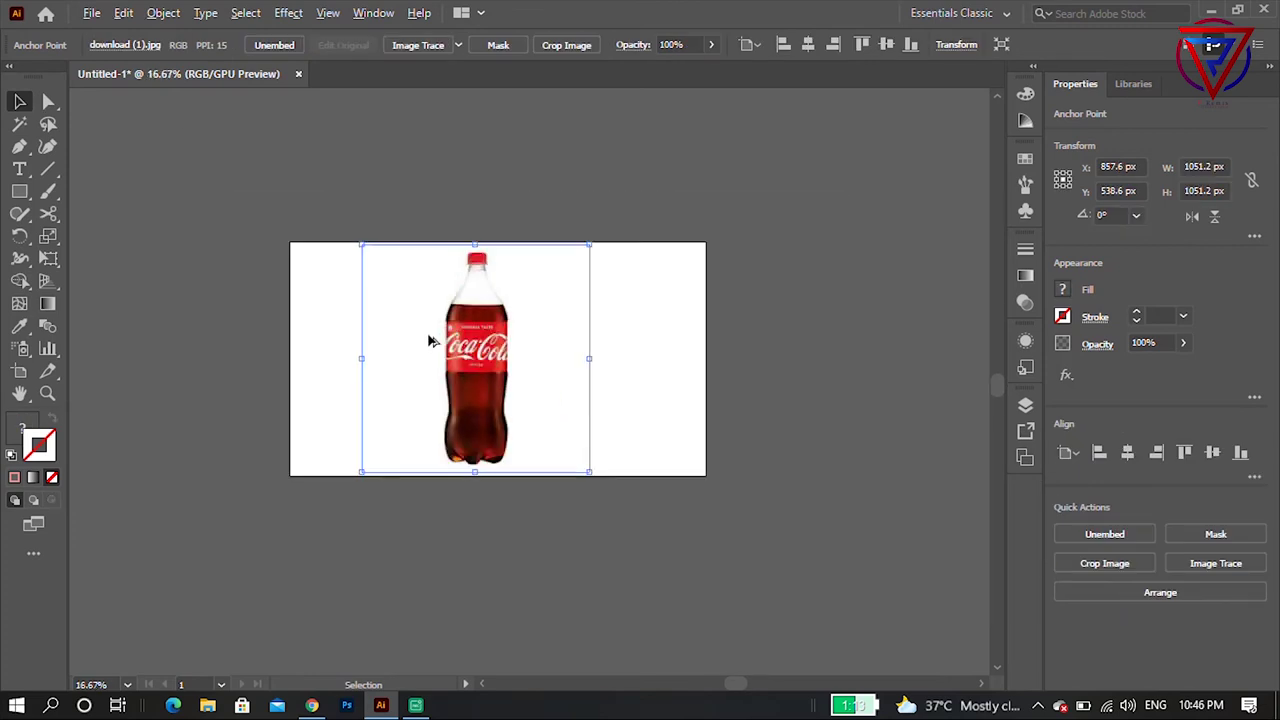
Delete the bottle photo and select the traced outline, undoing an accidental deletion.
{"action": "key", "text": "Delete"}
{"action": "left_click_drag", "start_coordinate": [408, 200], "coordinate": [575, 500]}
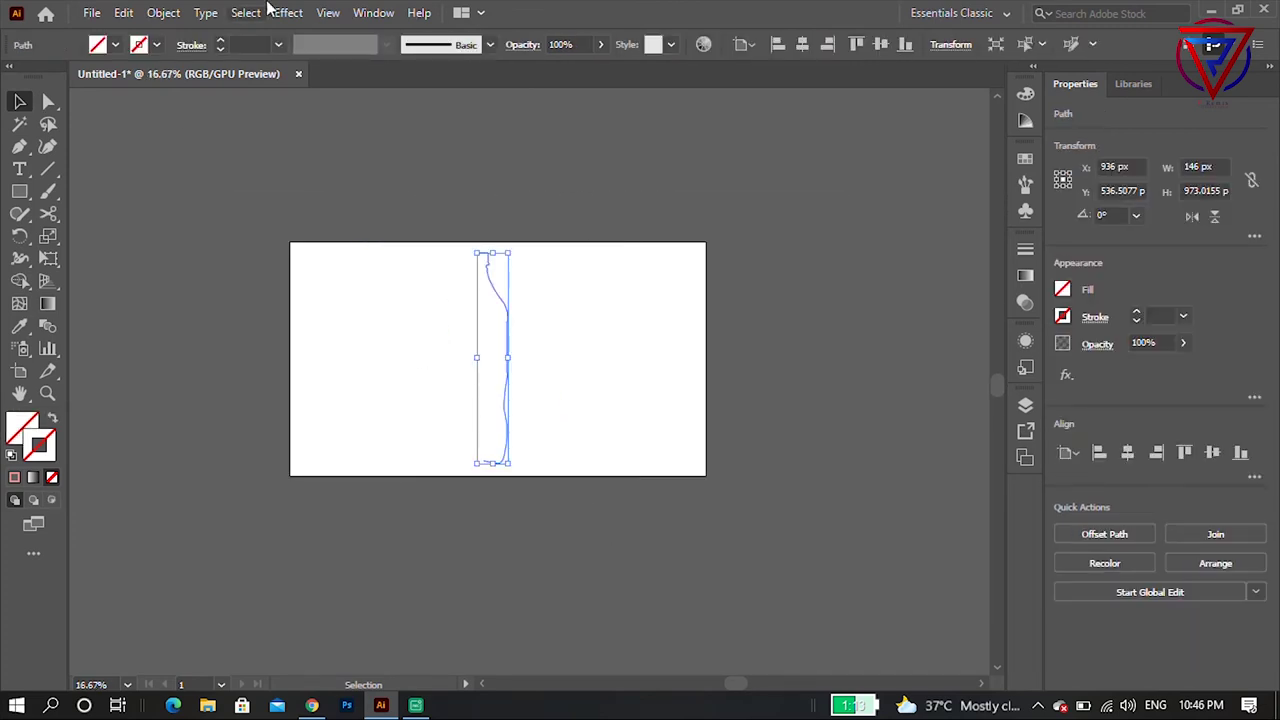
{"action": "left_click", "coordinate": [285, 12]}
{"action": "key", "text": "Escape"}
{"action": "key", "text": "Delete"}
{"action": "scroll", "coordinate": [497, 252], "scroll_direction": "up", "scroll_amount": 2}
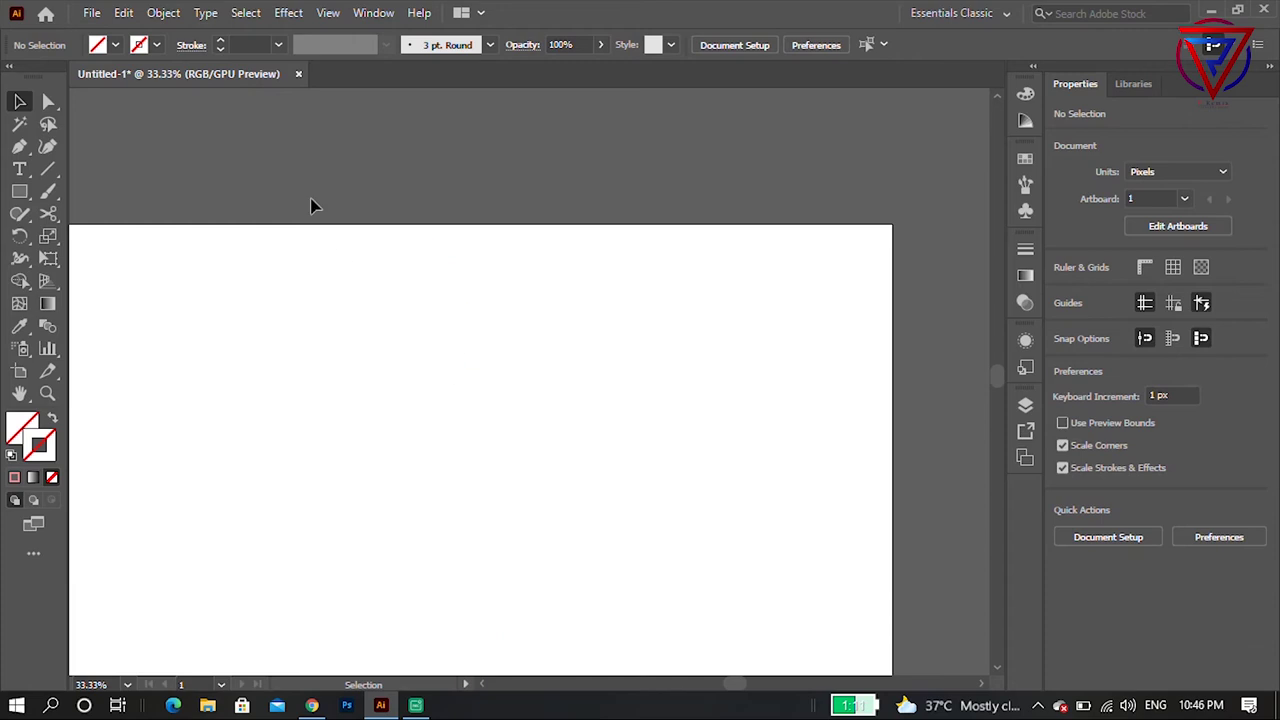
{"action": "key", "text": "ctrl+z"}
Give the outline's stroke a gradient.
{"action": "left_click", "coordinate": [33, 477]}
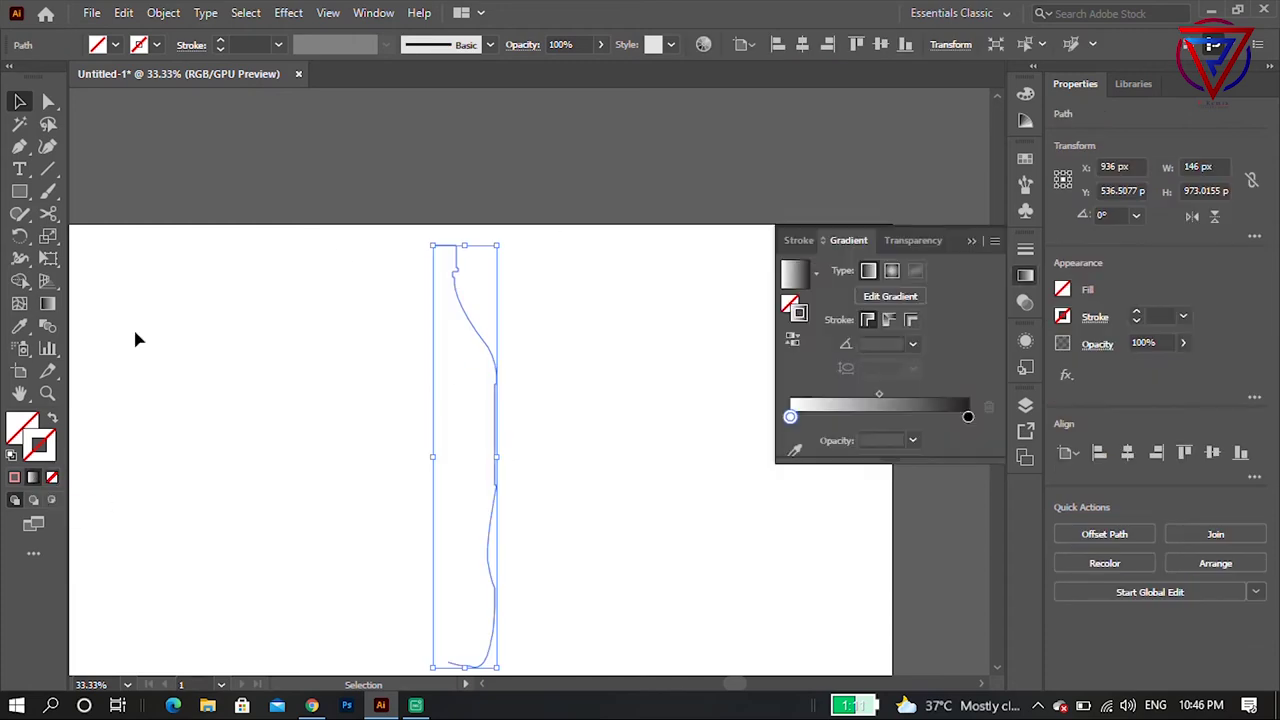
{"action": "left_click", "coordinate": [134, 337]}
{"action": "scroll", "coordinate": [371, 286], "scroll_direction": "up", "scroll_amount": 2}
{"action": "scroll", "coordinate": [430, 270], "scroll_direction": "up", "scroll_amount": 3}
{"action": "scroll", "coordinate": [430, 271], "scroll_direction": "up", "scroll_amount": 1}
{"action": "scroll", "coordinate": [480, 283], "scroll_direction": "up", "scroll_amount": 1}
{"action": "scroll", "coordinate": [471, 351], "scroll_direction": "up", "scroll_amount": 2}
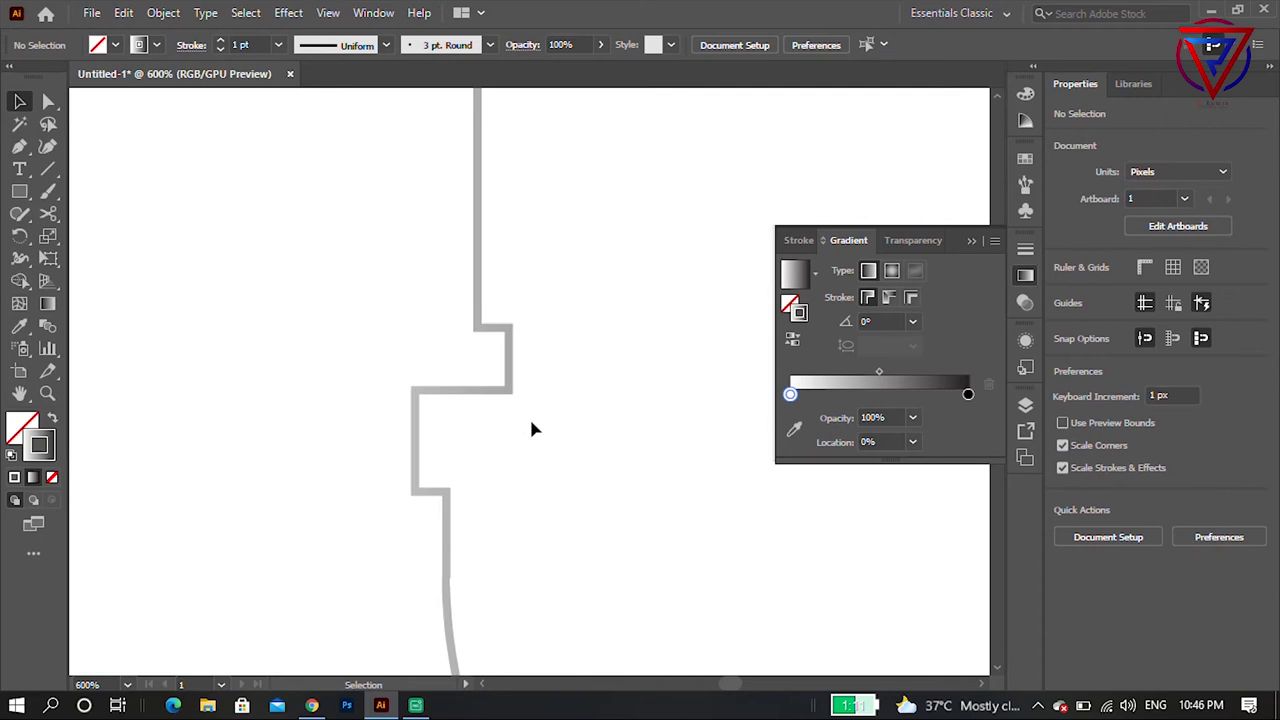
Cut the outline at the cap's corner with the Scissors tool.
{"action": "left_click", "coordinate": [48, 213]}
{"action": "scroll", "coordinate": [510, 394], "scroll_direction": "up", "scroll_amount": 2}
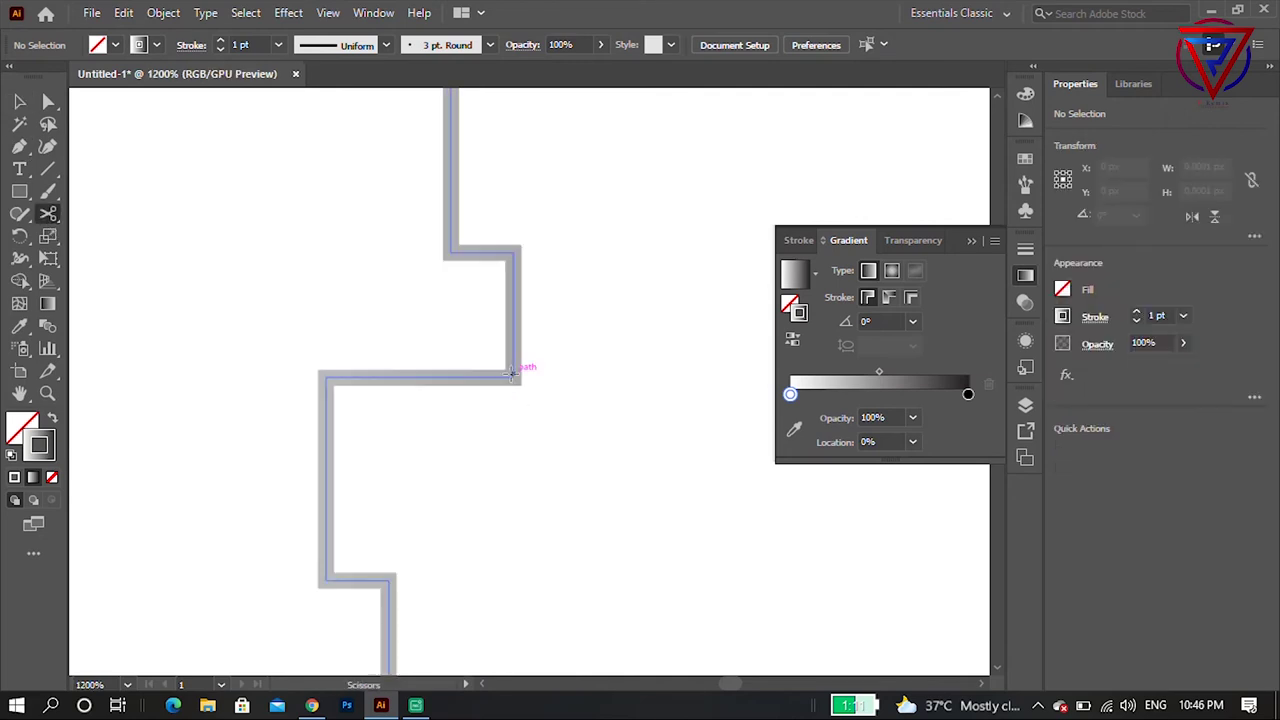
{"action": "left_click", "coordinate": [518, 367]}
{"action": "scroll", "coordinate": [560, 372], "scroll_direction": "down", "scroll_amount": 3}
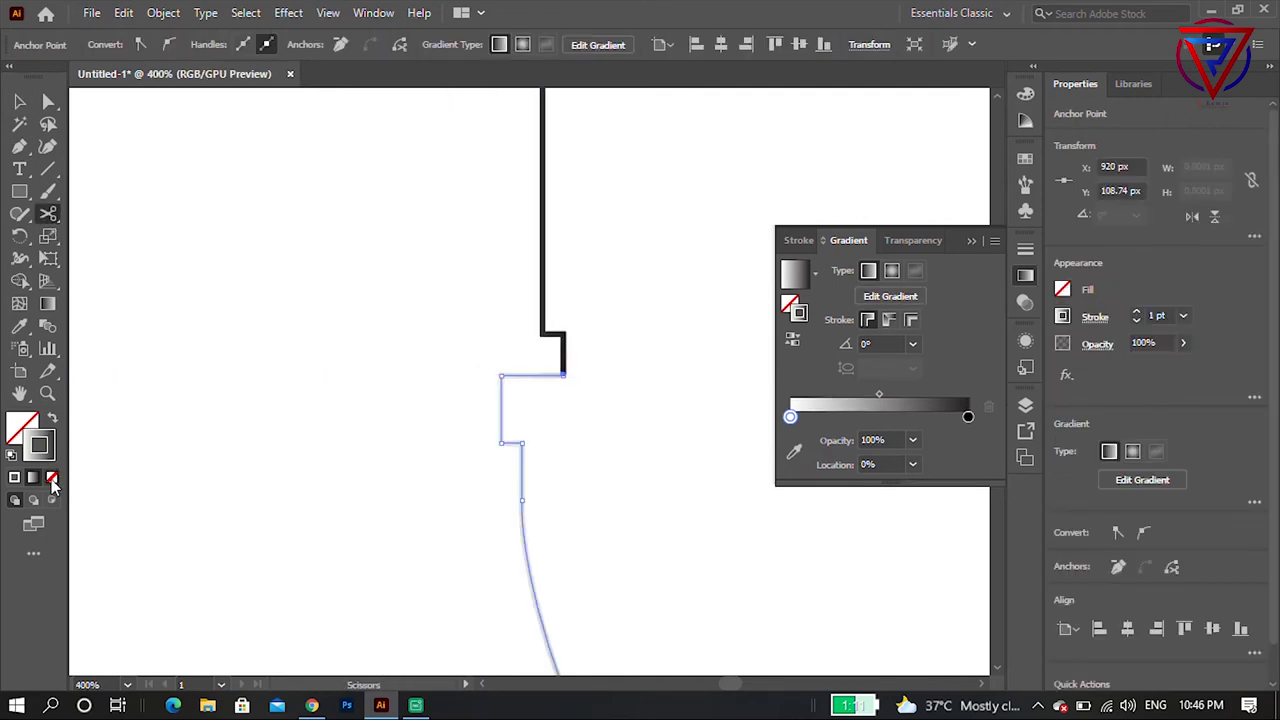
Make the lower path's stroke solid red from Swatches, then select the black upper path.
{"action": "left_click", "coordinate": [14, 478]}
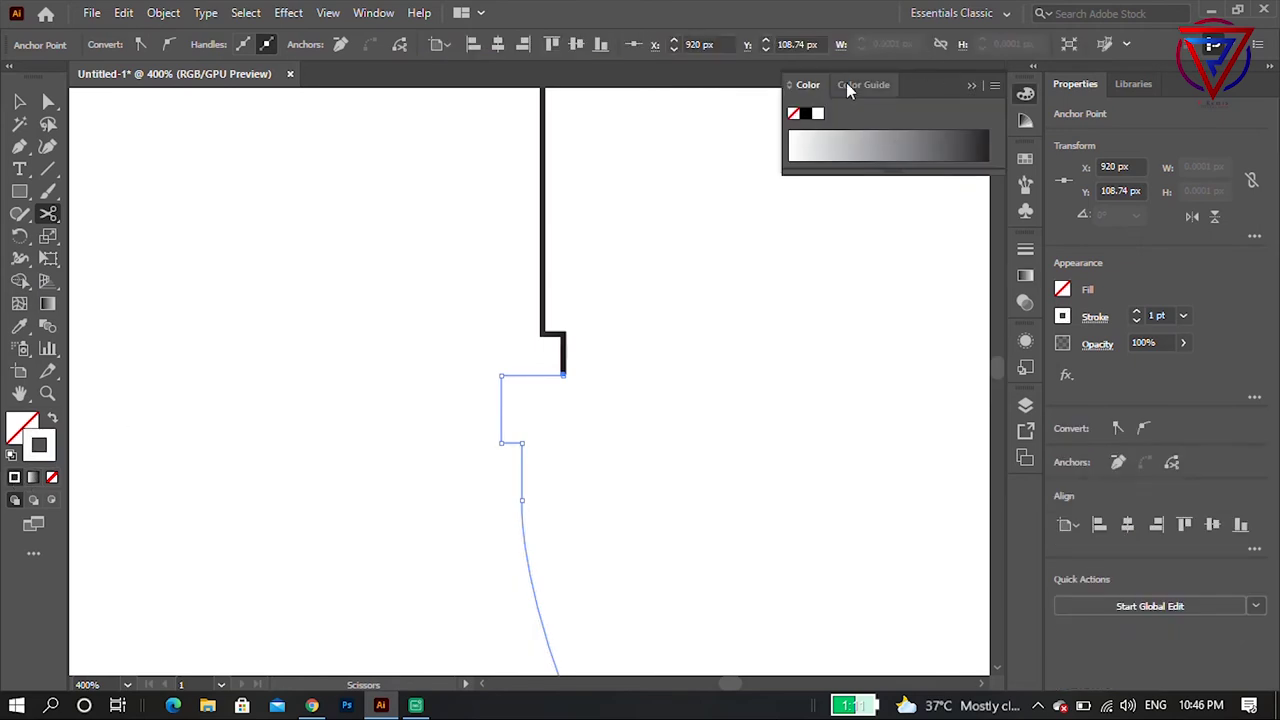
{"action": "left_click", "coordinate": [863, 84]}
{"action": "left_click", "coordinate": [1025, 160]}
{"action": "left_click", "coordinate": [844, 208]}
{"action": "left_click", "coordinate": [428, 210]}
{"action": "left_click", "coordinate": [820, 379]}
{"action": "left_click", "coordinate": [594, 266]}
{"action": "key", "text": "Return"}
{"action": "left_click", "coordinate": [20, 102]}
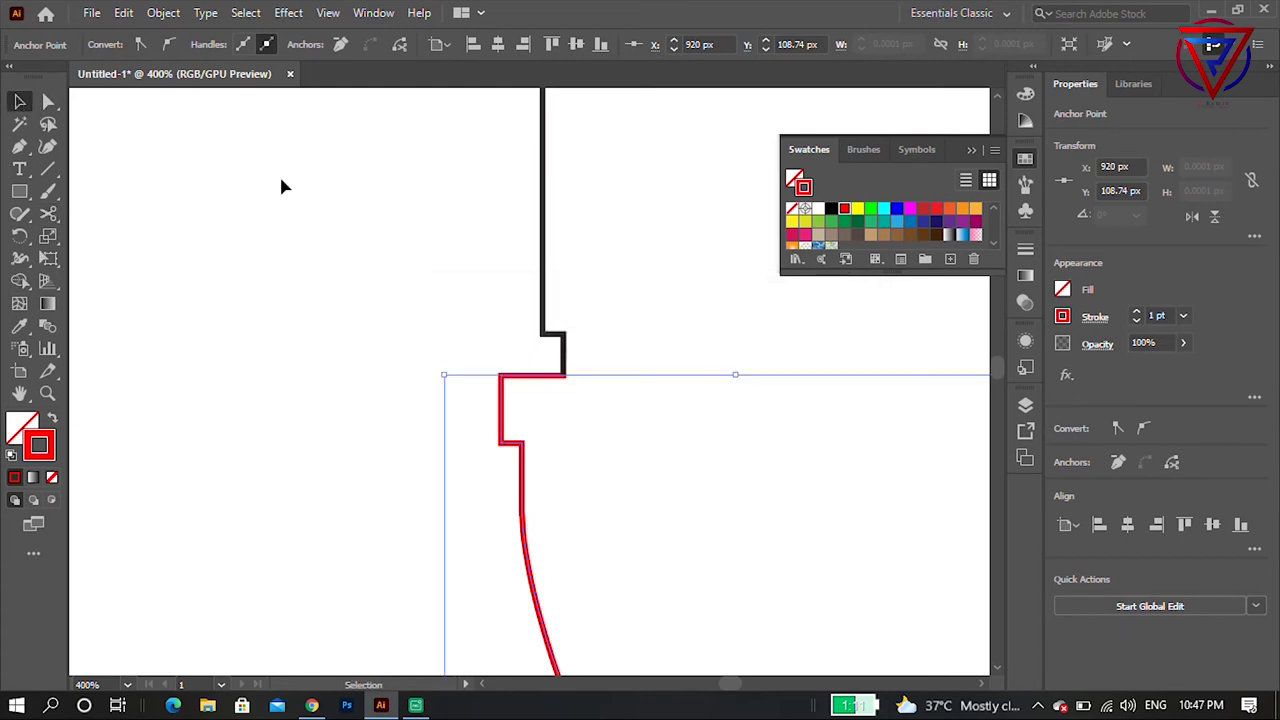
{"action": "left_click", "coordinate": [542, 190]}
Recolour the strokes: upper path red, lower path white.
{"action": "left_click", "coordinate": [846, 212]}
{"action": "scroll", "coordinate": [700, 312], "scroll_direction": "down", "scroll_amount": 2}
{"action": "left_click", "coordinate": [521, 370]}
{"action": "left_click", "coordinate": [818, 208]}
{"action": "scroll", "coordinate": [465, 436], "scroll_direction": "down", "scroll_amount": 2}
{"action": "scroll", "coordinate": [471, 418], "scroll_direction": "down", "scroll_amount": 2}
{"action": "scroll", "coordinate": [484, 415], "scroll_direction": "down", "scroll_amount": 2}
{"action": "scroll", "coordinate": [616, 375], "scroll_direction": "down", "scroll_amount": 2}
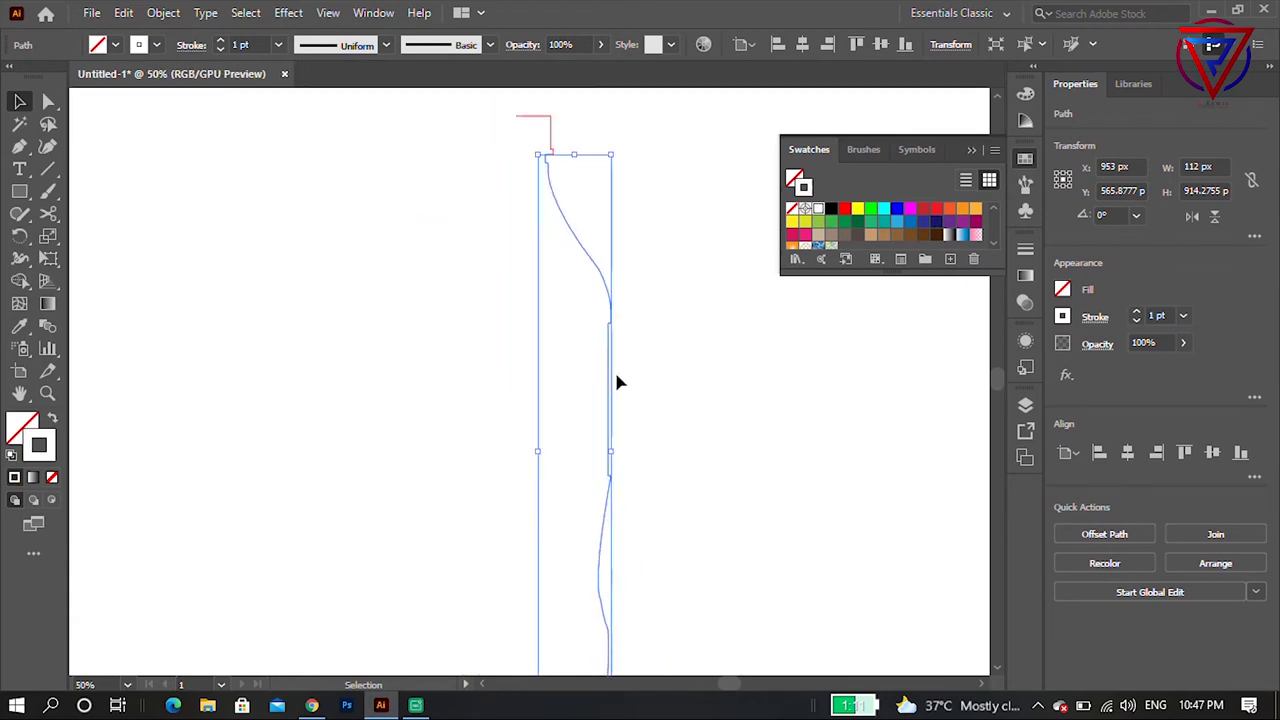
{"action": "scroll", "coordinate": [616, 375], "scroll_direction": "down", "scroll_amount": 2}
{"action": "scroll", "coordinate": [620, 380], "scroll_direction": "up", "scroll_amount": 1}
{"action": "scroll", "coordinate": [626, 387], "scroll_direction": "up", "scroll_amount": 1}
{"action": "scroll", "coordinate": [594, 243], "scroll_direction": "up", "scroll_amount": 1}
{"action": "scroll", "coordinate": [643, 326], "scroll_direction": "up", "scroll_amount": 2}
{"action": "scroll", "coordinate": [643, 326], "scroll_direction": "up", "scroll_amount": 2}
Cut the path at the notch's corner anchor with Scissors, dismissing the warning.
{"action": "left_click", "coordinate": [48, 213]}
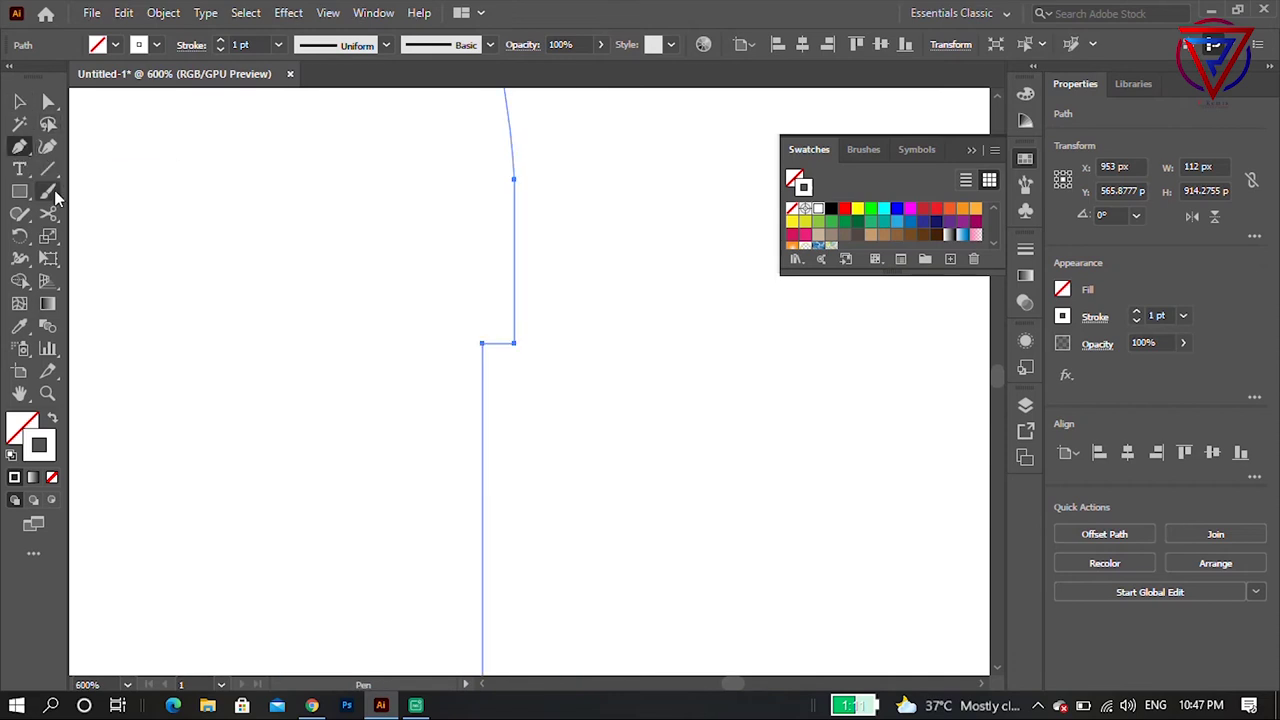
{"action": "scroll", "coordinate": [580, 338], "scroll_direction": "up", "scroll_amount": 2}
{"action": "left_click", "coordinate": [319, 364]}
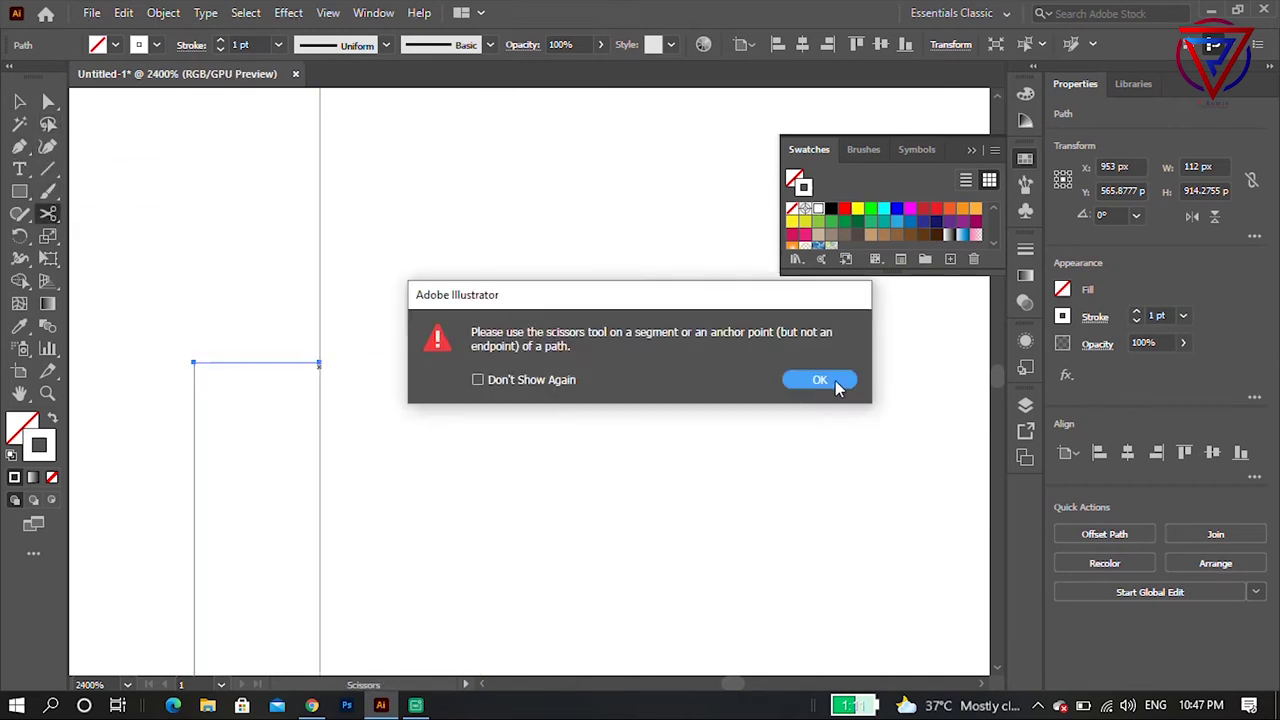
{"action": "left_click", "coordinate": [854, 385]}
{"action": "scroll", "coordinate": [320, 330], "scroll_direction": "up", "scroll_amount": 3}
{"action": "left_click", "coordinate": [307, 241]}
{"action": "scroll", "coordinate": [600, 350], "scroll_direction": "down", "scroll_amount": 3}
{"action": "scroll", "coordinate": [663, 423], "scroll_direction": "down", "scroll_amount": 2}
Cut the curve partway down and delete the upper cut-off segment.
{"action": "left_click", "coordinate": [48, 101]}
{"action": "scroll", "coordinate": [315, 296], "scroll_direction": "down", "scroll_amount": 2}
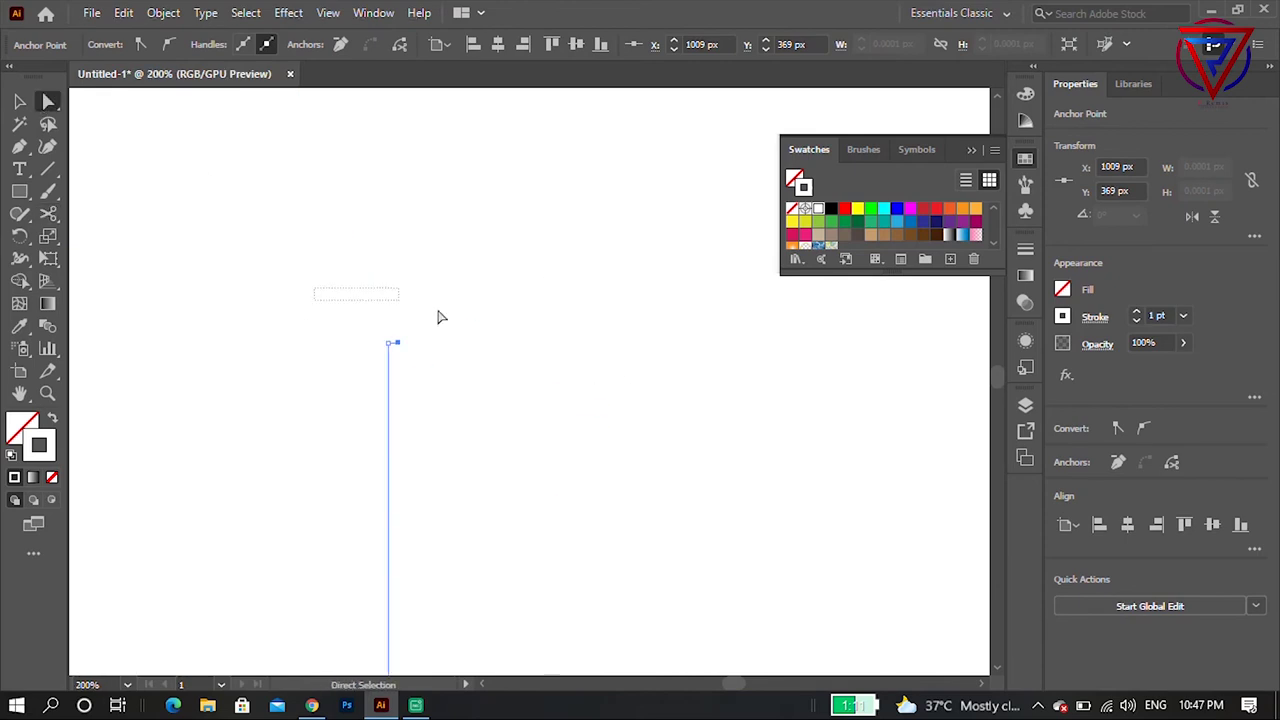
{"action": "scroll", "coordinate": [486, 326], "scroll_direction": "down", "scroll_amount": 2}
{"action": "scroll", "coordinate": [510, 358], "scroll_direction": "down", "scroll_amount": 1}
{"action": "scroll", "coordinate": [385, 168], "scroll_direction": "up", "scroll_amount": 3}
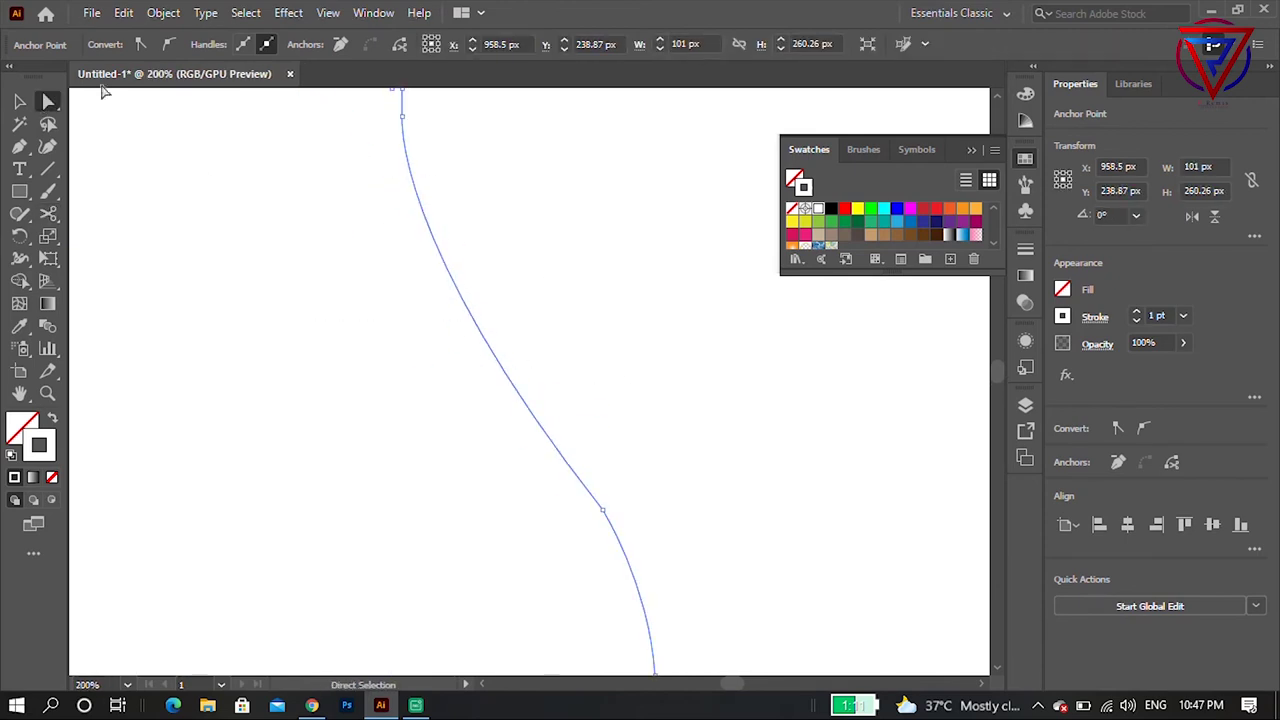
{"action": "scroll", "coordinate": [366, 330], "scroll_direction": "down", "scroll_amount": 3}
{"action": "scroll", "coordinate": [440, 335], "scroll_direction": "up", "scroll_amount": 1}
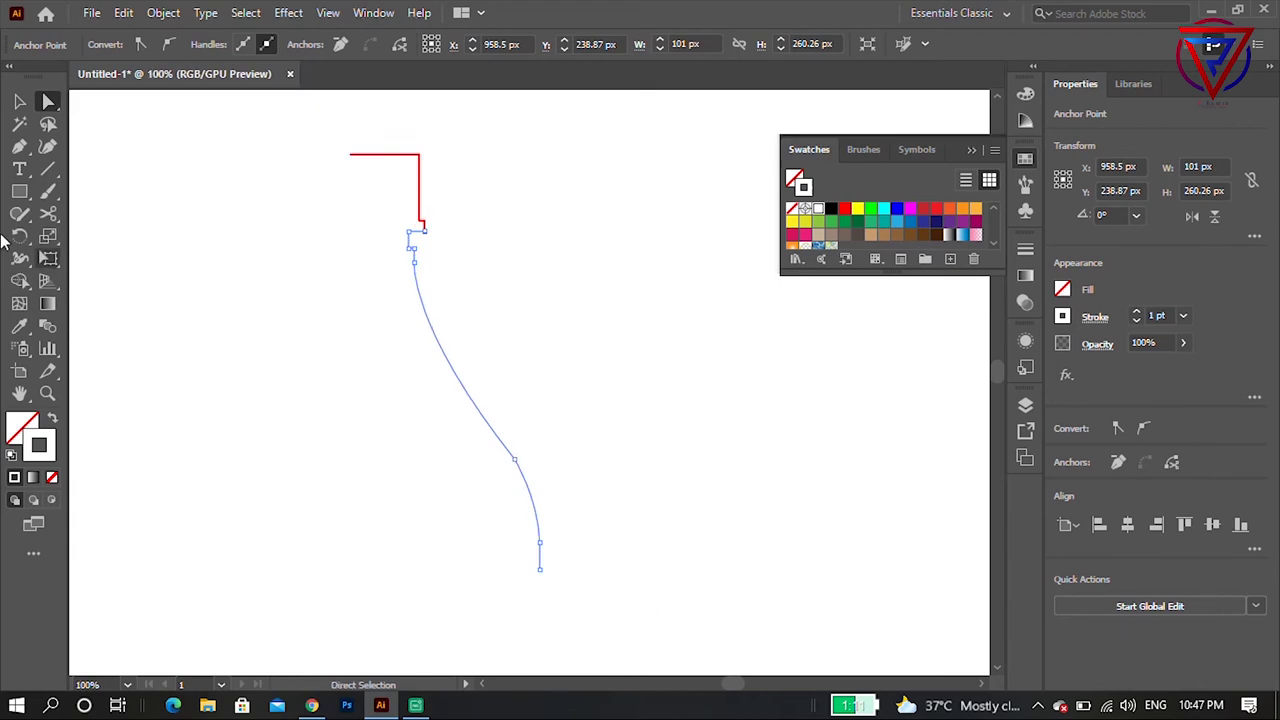
{"action": "left_click_drag", "start_coordinate": [48, 213], "coordinate": [90, 262]}
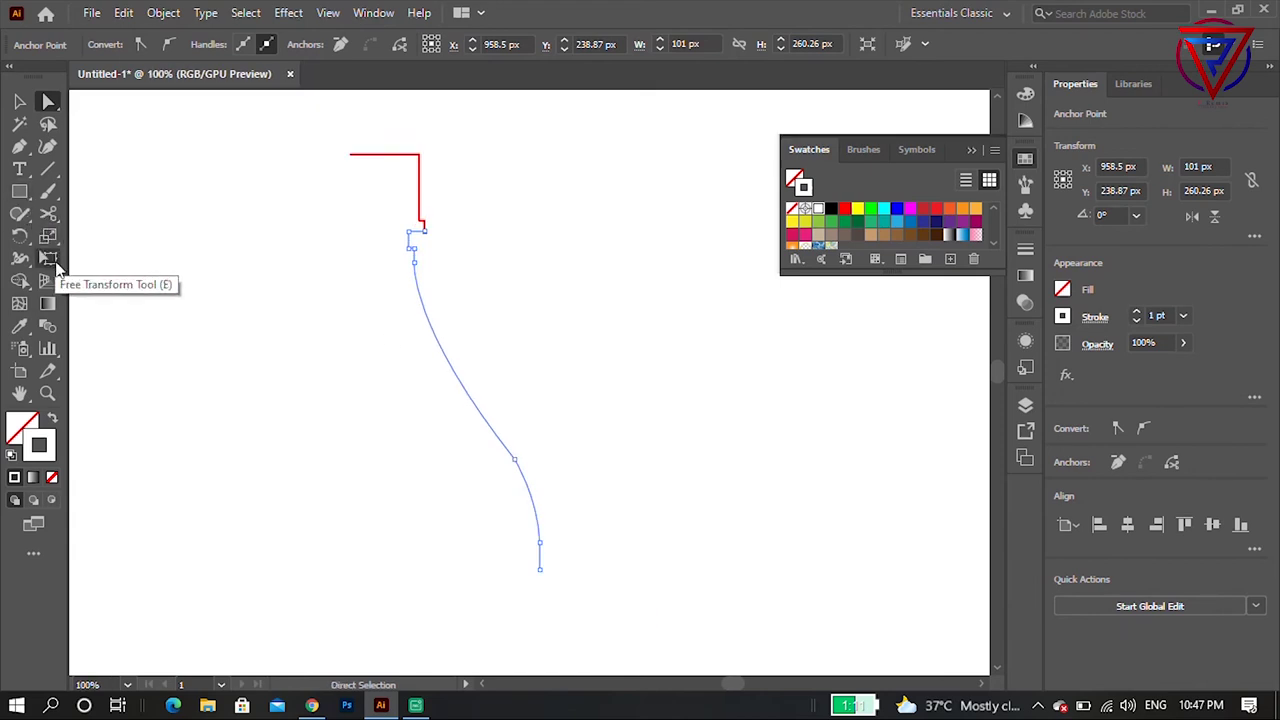
{"action": "left_click", "coordinate": [461, 378]}
{"action": "key", "text": "Delete"}
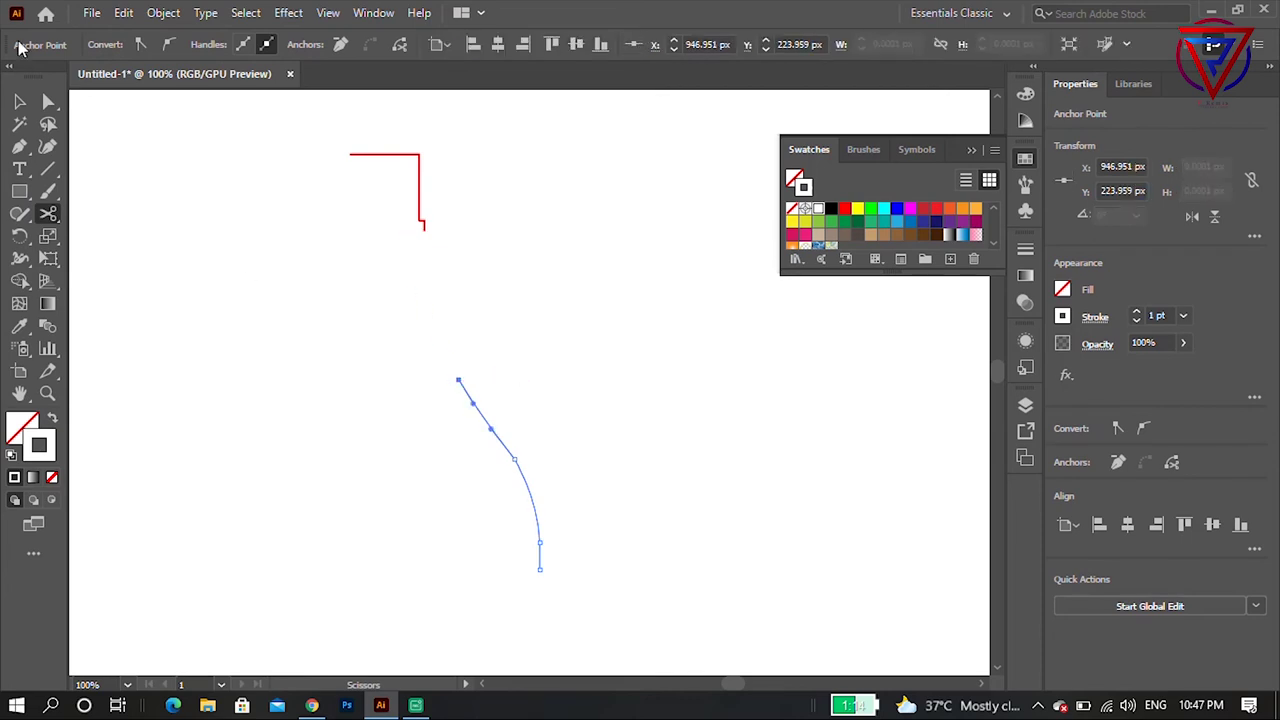
Direct-select the lower curved piece and give it a dark red stroke.
{"action": "left_click", "coordinate": [48, 101]}
{"action": "left_click", "coordinate": [513, 459]}
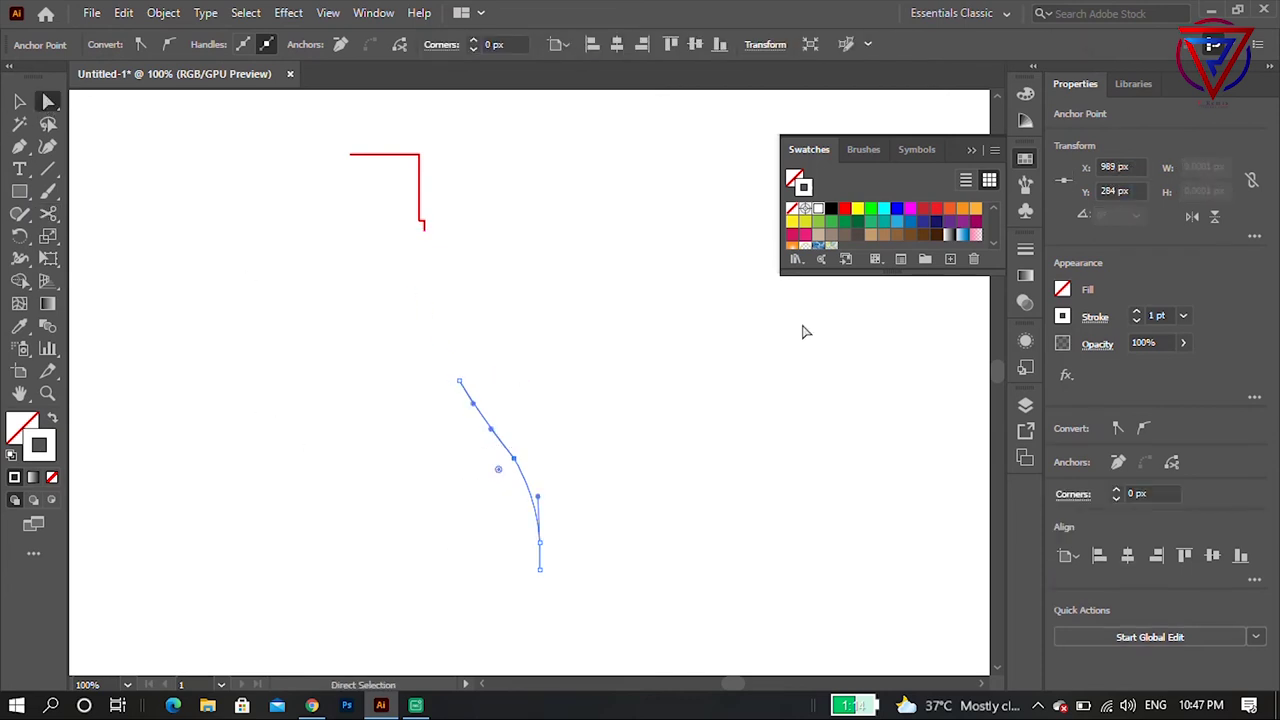
{"action": "left_click", "coordinate": [924, 211]}
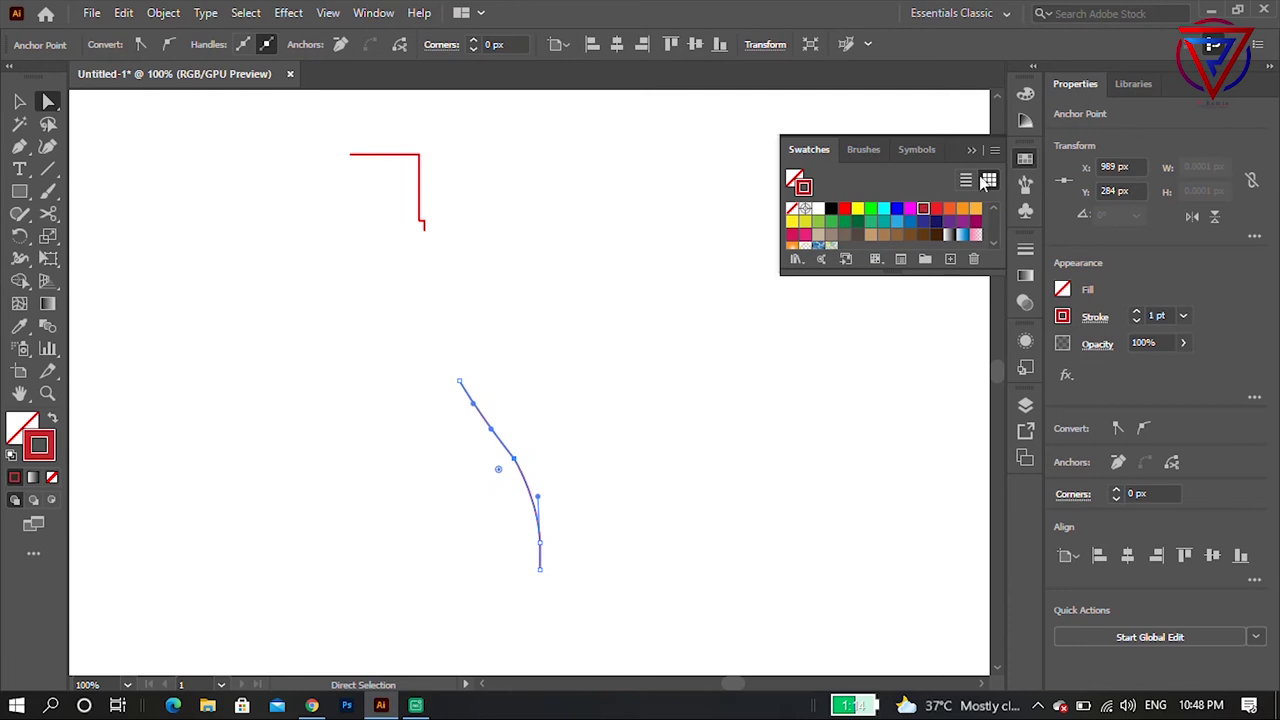
{"action": "scroll", "coordinate": [866, 150], "scroll_direction": "down", "scroll_amount": 2}
{"action": "scroll", "coordinate": [866, 150], "scroll_direction": "up", "scroll_amount": 2}
Set the piece's stroke to a softer red, #E04646, in the Color Picker.
{"action": "left_click", "coordinate": [1025, 276]}
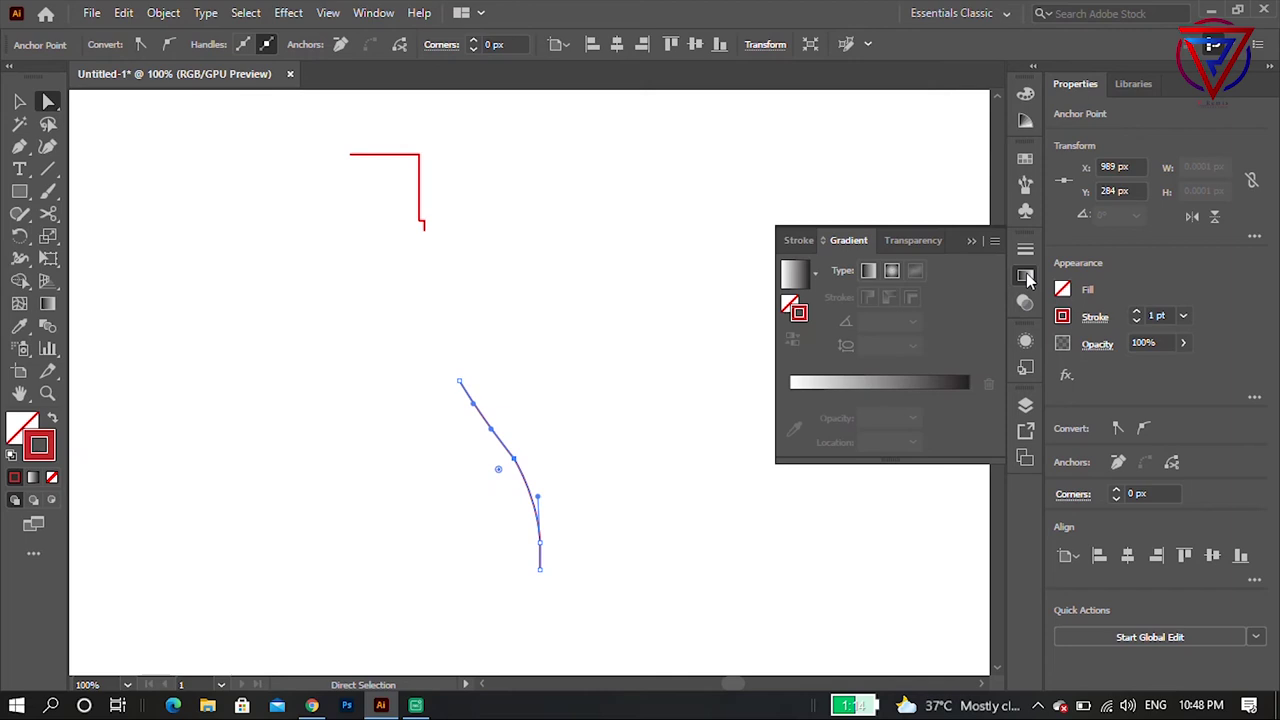
{"action": "left_click", "coordinate": [799, 240]}
{"action": "double_click", "coordinate": [40, 446]}
{"action": "mouse_move", "coordinate": [596, 333]}
{"action": "left_mouse_down"}
{"action": "mouse_move", "coordinate": [620, 243]}
{"action": "mouse_move", "coordinate": [591, 227]}
{"action": "left_mouse_up"}
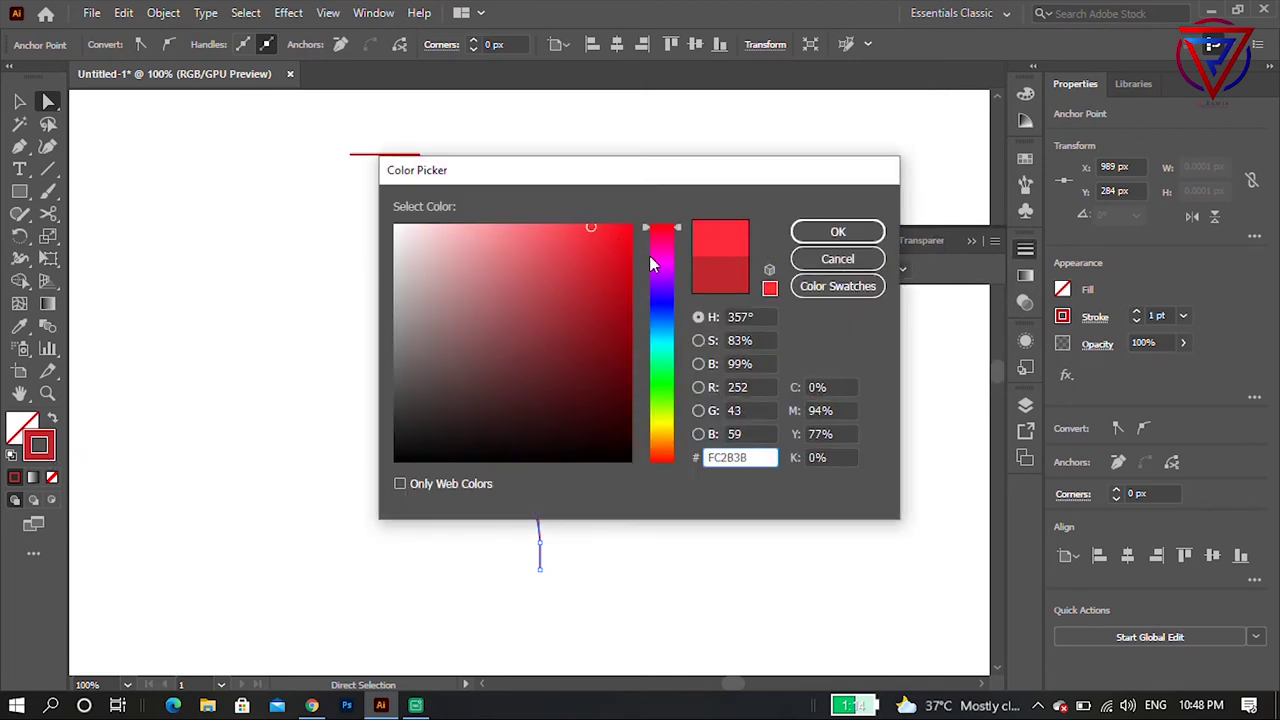
{"action": "mouse_move", "coordinate": [597, 273]}
{"action": "left_mouse_down"}
{"action": "mouse_move", "coordinate": [632, 251]}
{"action": "mouse_move", "coordinate": [583, 277]}
{"action": "mouse_move", "coordinate": [551, 257]}
{"action": "left_mouse_up"}
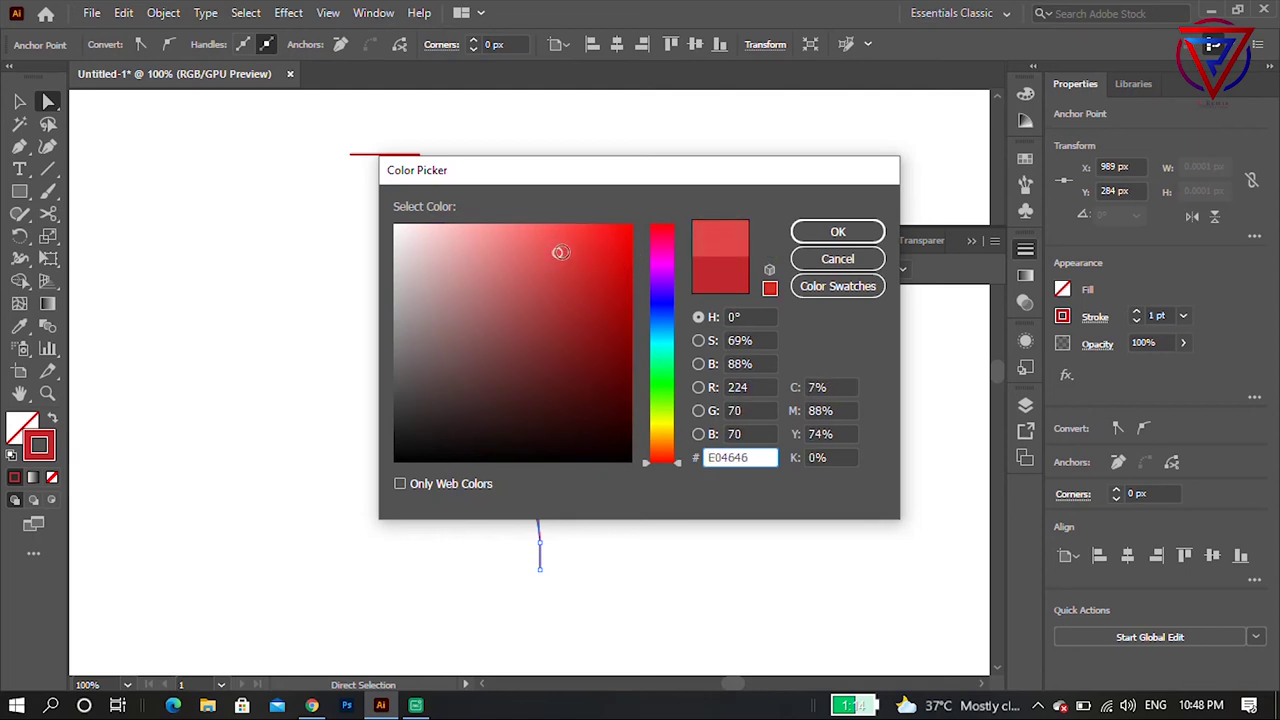
{"action": "key", "text": "Return"}
Copy the red stroke onto the lower straight part of the profile with the Eyedropper.
{"action": "key", "text": "ctrl+minus"}
{"action": "key", "text": "ctrl+minus"}
{"action": "scroll", "coordinate": [654, 386], "scroll_direction": "down", "scroll_amount": 1}
{"action": "left_click", "coordinate": [594, 500]}
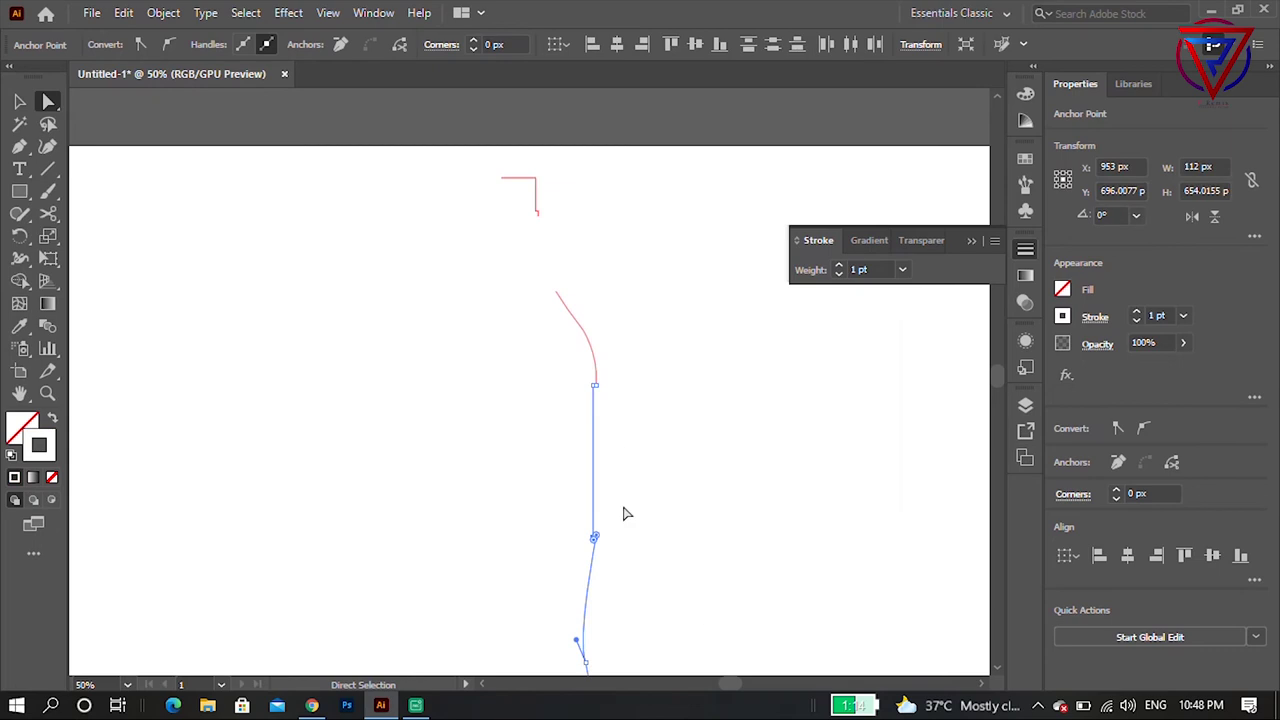
{"action": "scroll", "coordinate": [623, 510], "scroll_direction": "down", "scroll_amount": 3}
{"action": "scroll", "coordinate": [623, 503], "scroll_direction": "down", "scroll_amount": 2}
{"action": "scroll", "coordinate": [604, 485], "scroll_direction": "up", "scroll_amount": 3}
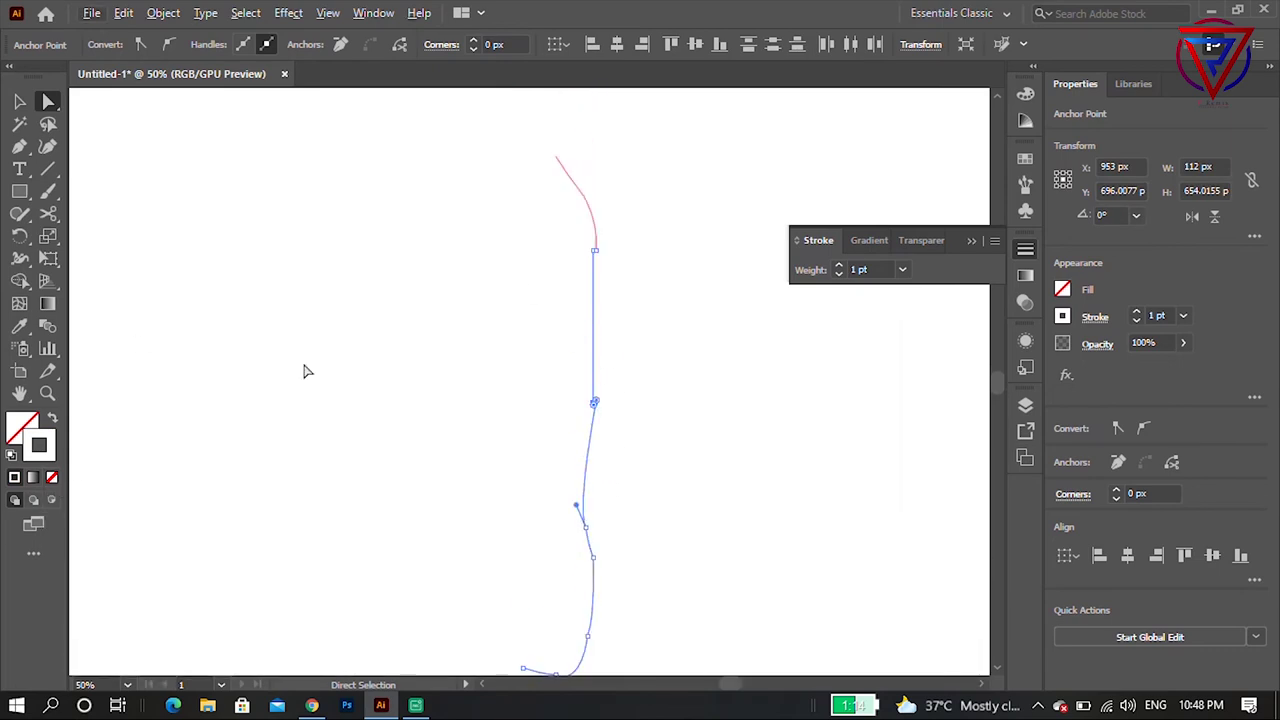
{"action": "scroll", "coordinate": [606, 205], "scroll_direction": "up", "scroll_amount": 3}
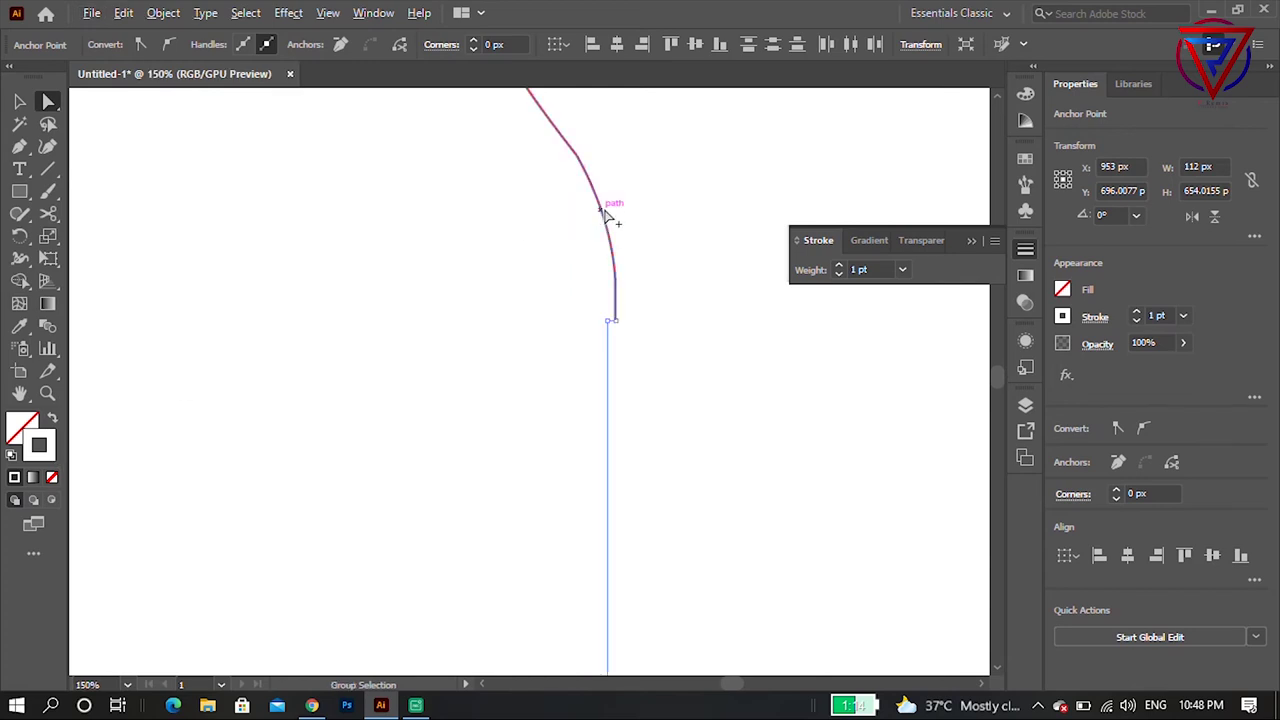
{"action": "scroll", "coordinate": [616, 197], "scroll_direction": "up", "scroll_amount": 4}
{"action": "key", "text": "i"}
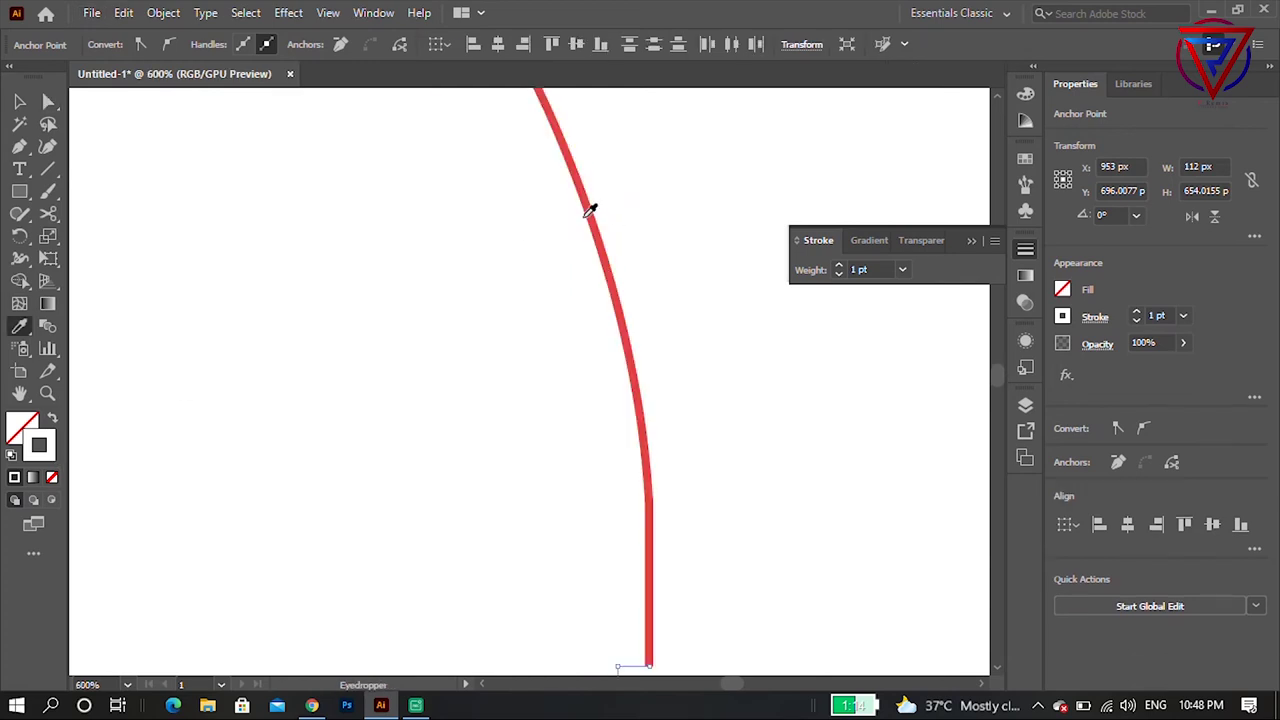
{"action": "left_click", "coordinate": [594, 204]}
Select all the profile pieces and group them with Ctrl+G.
{"action": "scroll", "coordinate": [540, 290], "scroll_direction": "down", "scroll_amount": 4}
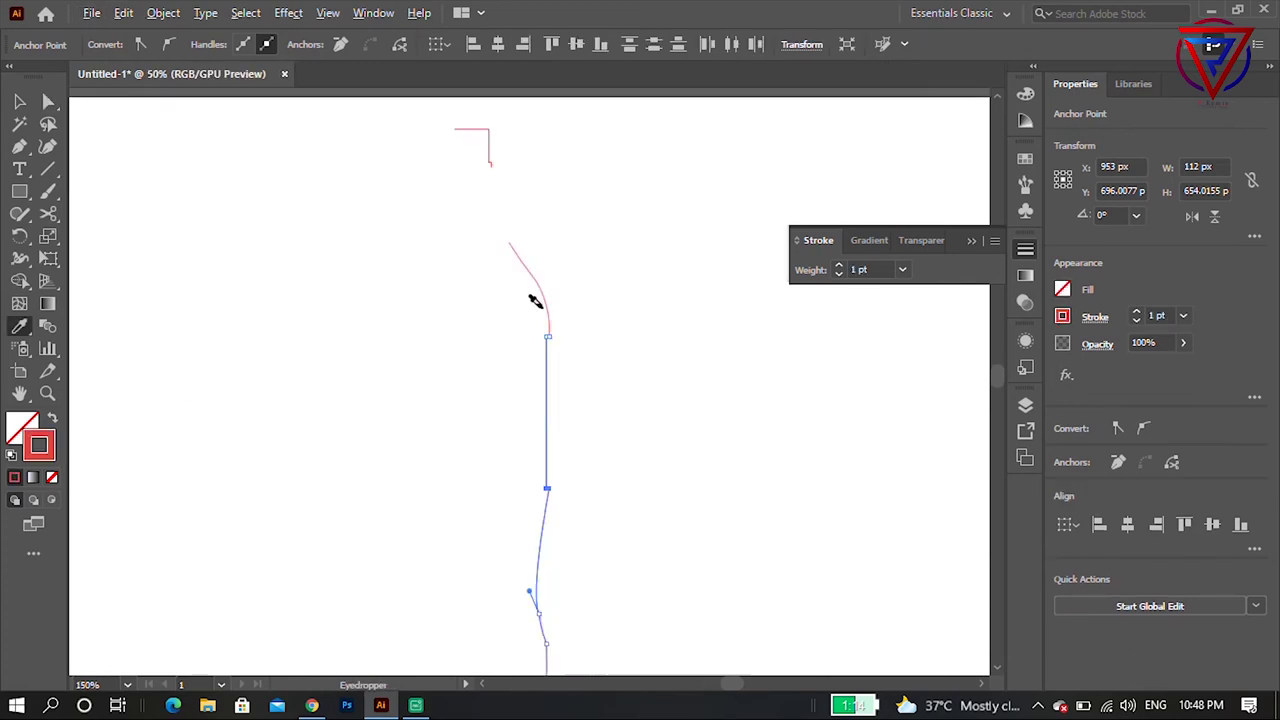
{"action": "scroll", "coordinate": [531, 297], "scroll_direction": "down", "scroll_amount": 3}
{"action": "left_click", "coordinate": [21, 108]}
{"action": "left_click", "coordinate": [672, 506]}
{"action": "key", "text": "ctrl+a"}
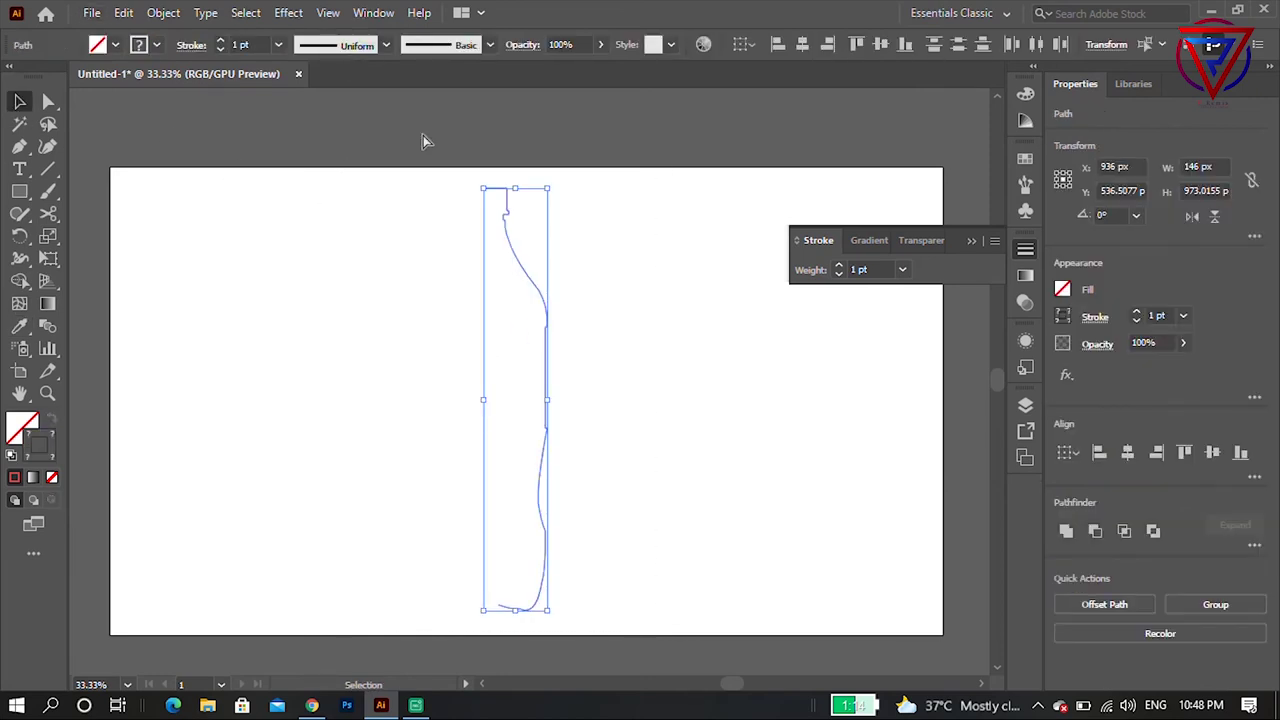
{"action": "key", "text": "ctrl+g"}
{"action": "left_click", "coordinate": [288, 12]}
{"action": "mouse_move", "coordinate": [376, 119]}
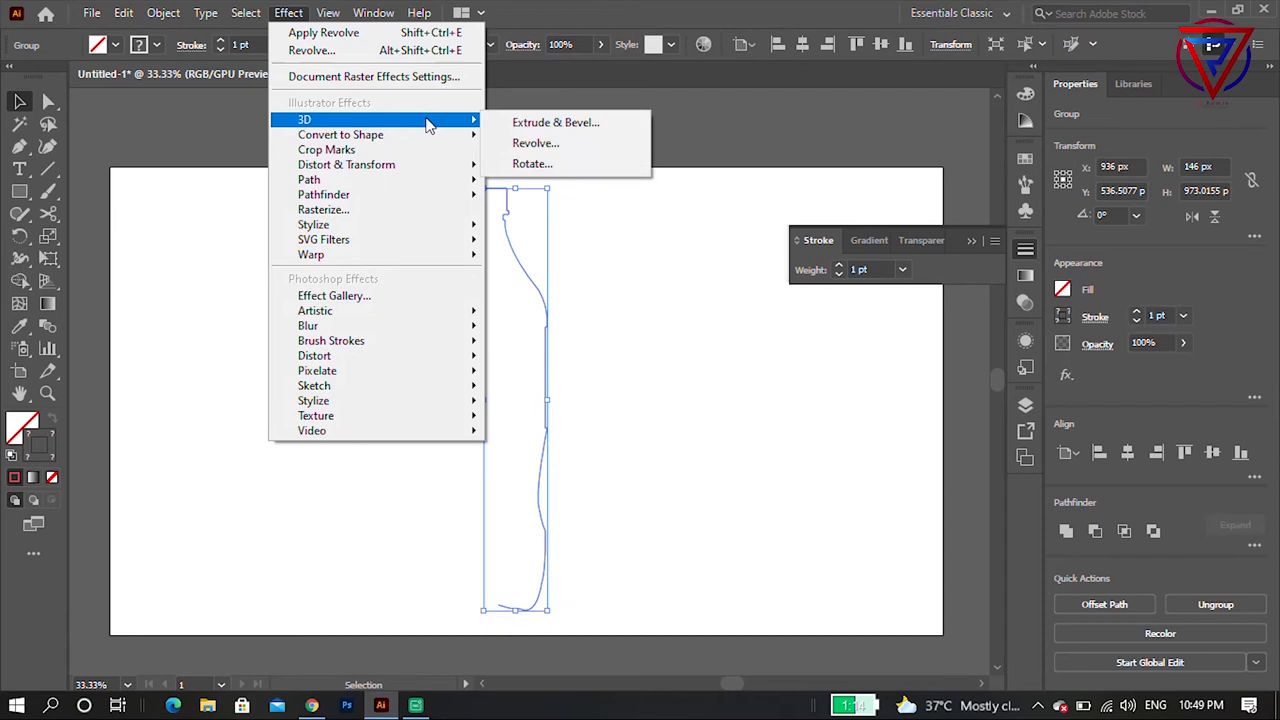
Apply 3D Revolve at Front position with end caps on, and open Map Art.
{"action": "left_click", "coordinate": [586, 143]}
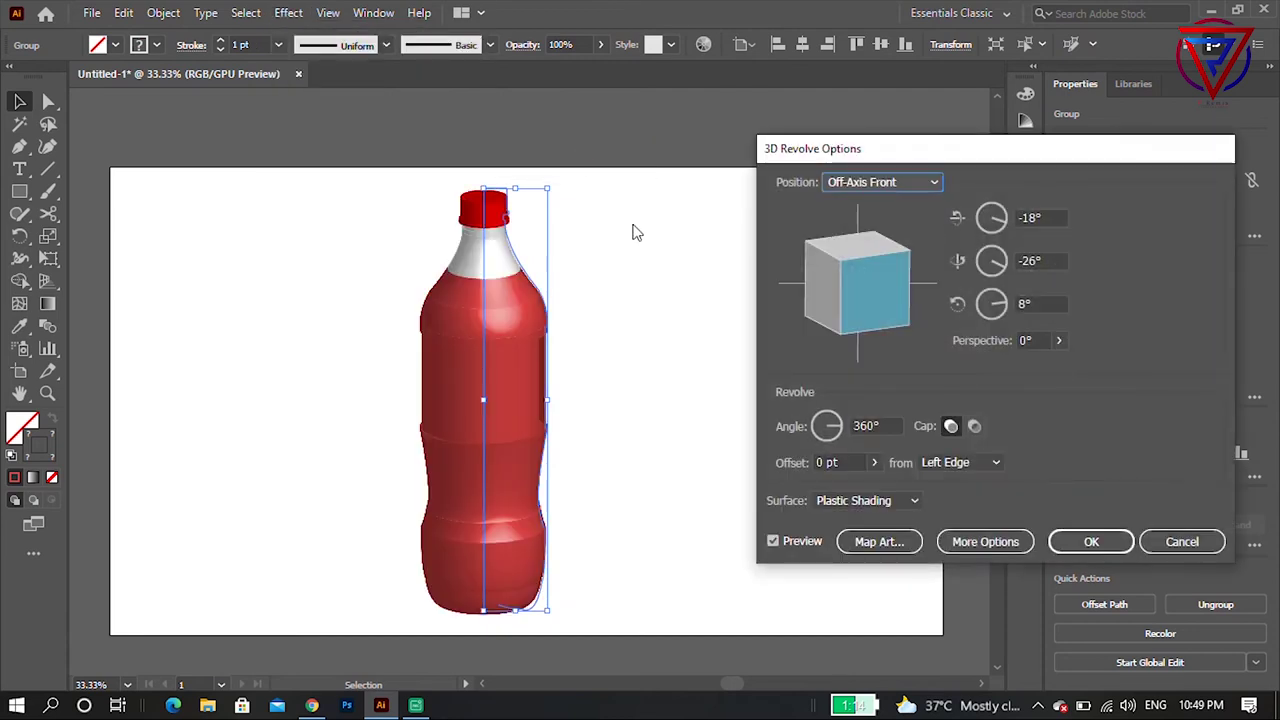
{"action": "left_click", "coordinate": [887, 188]}
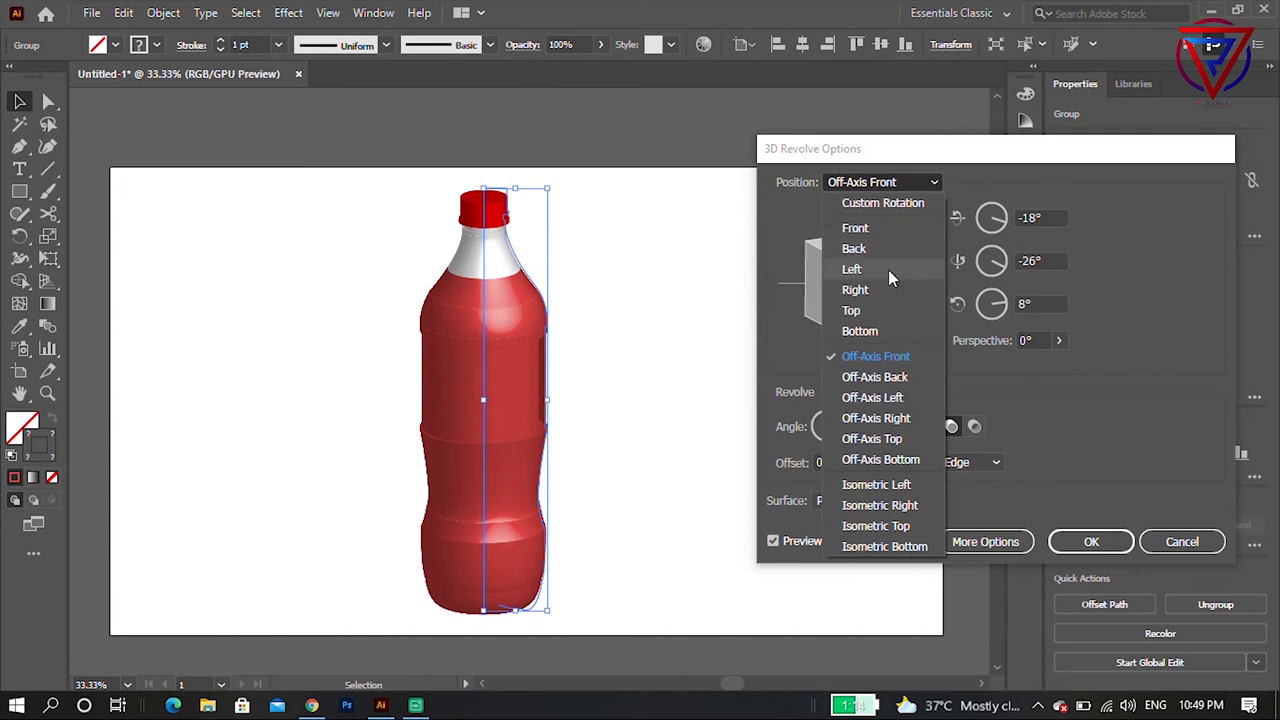
{"action": "left_click", "coordinate": [876, 228]}
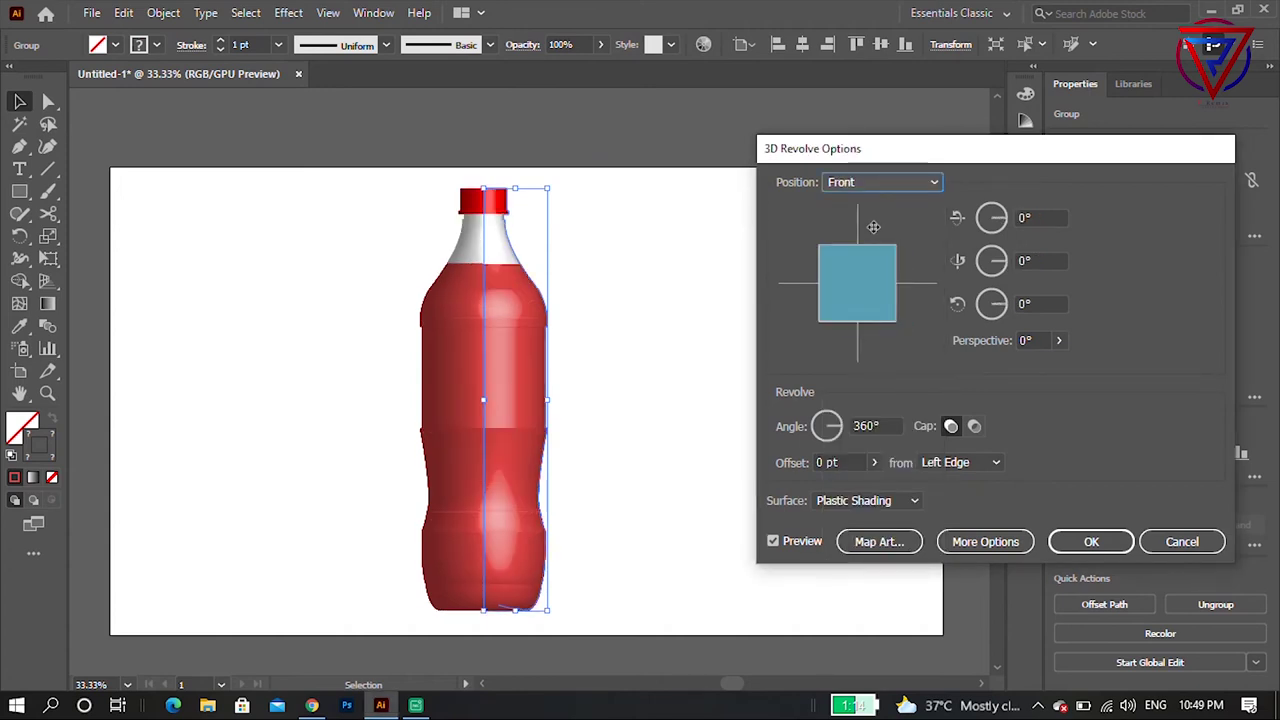
{"action": "left_click", "coordinate": [972, 427]}
{"action": "left_click", "coordinate": [950, 426]}
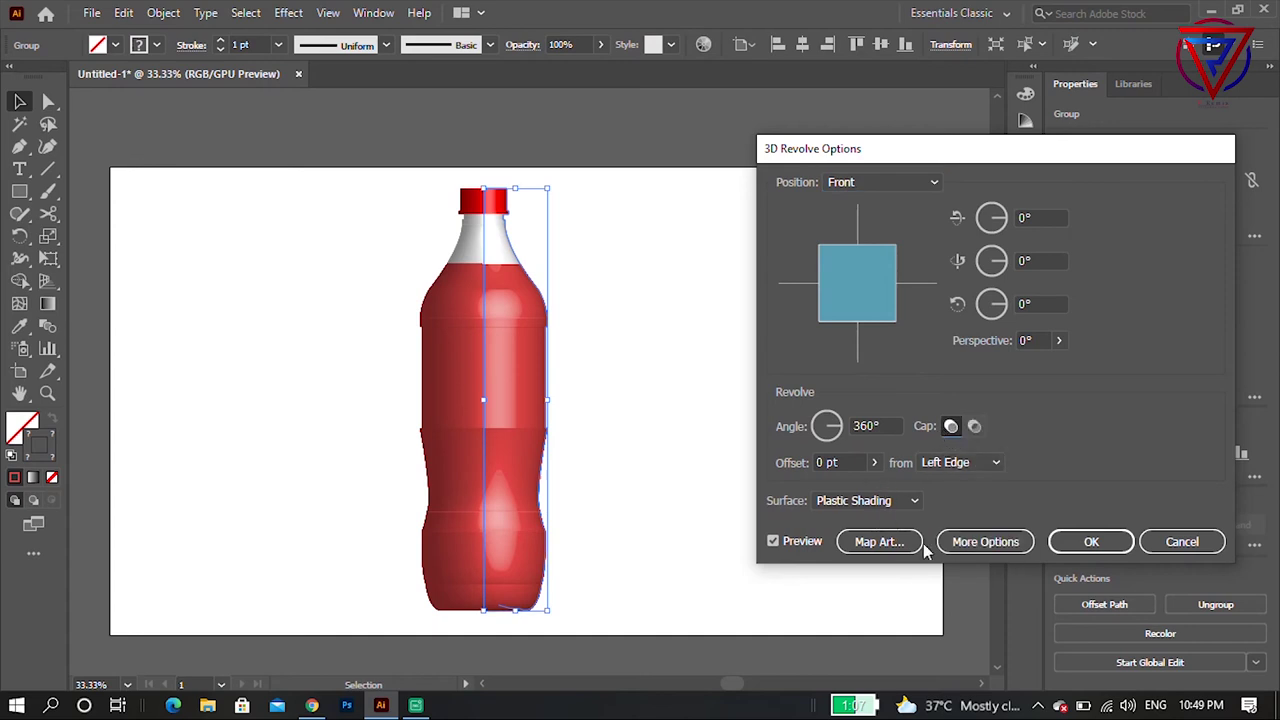
{"action": "left_click", "coordinate": [890, 541]}
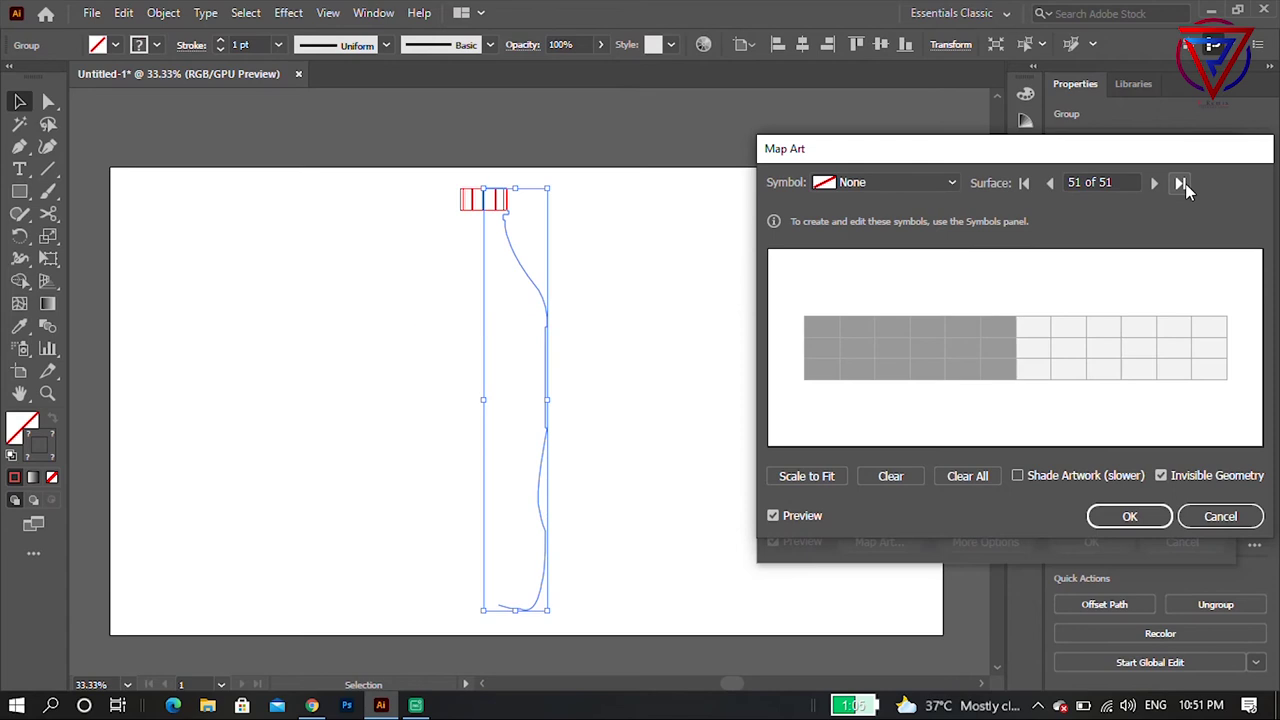
In Map Art, step through the bottle's surfaces to the main body, surface 15 of 51.
{"action": "left_click", "coordinate": [1153, 186]}
{"action": "left_click", "coordinate": [1155, 183]}
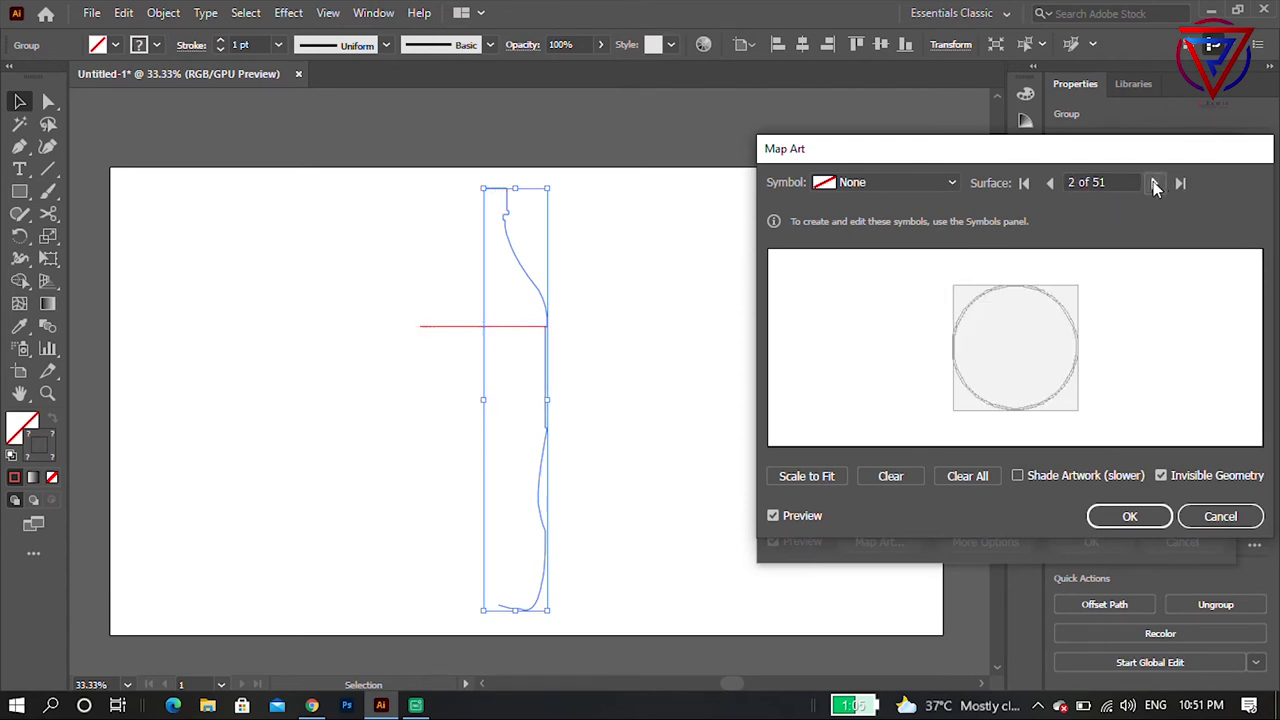
{"action": "left_click", "coordinate": [1155, 183]}
{"action": "left_click", "coordinate": [1155, 183]}
{"action": "double_click", "coordinate": [1155, 183]}
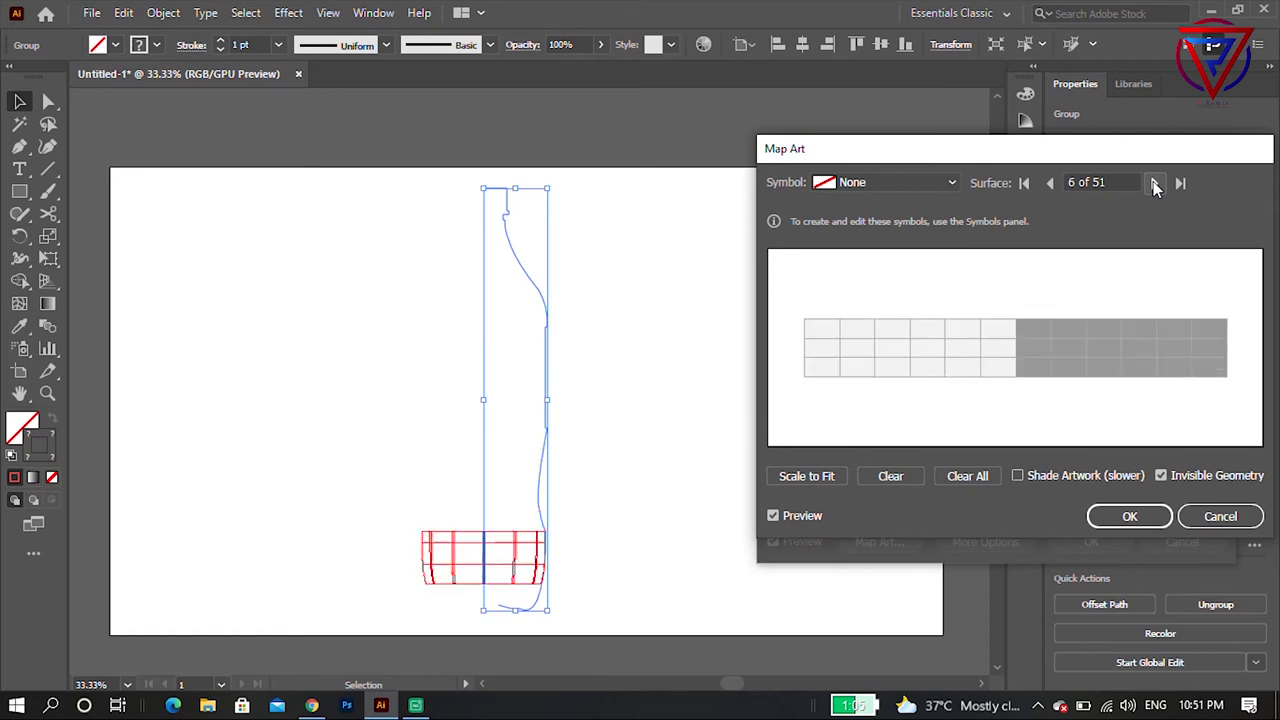
{"action": "left_click", "coordinate": [1155, 183]}
{"action": "left_click", "coordinate": [1155, 183]}
{"action": "left_click", "coordinate": [1155, 183]}
{"action": "double_click", "coordinate": [1155, 183]}
{"action": "left_click", "coordinate": [1155, 183]}
{"action": "left_click", "coordinate": [1155, 183]}
{"action": "left_click", "coordinate": [1155, 183]}
{"action": "left_click", "coordinate": [1155, 183]}
Map the Coca-Cola label symbol onto surface 15, position it, and apply the 3D Revolve.
{"action": "left_click", "coordinate": [935, 183]}
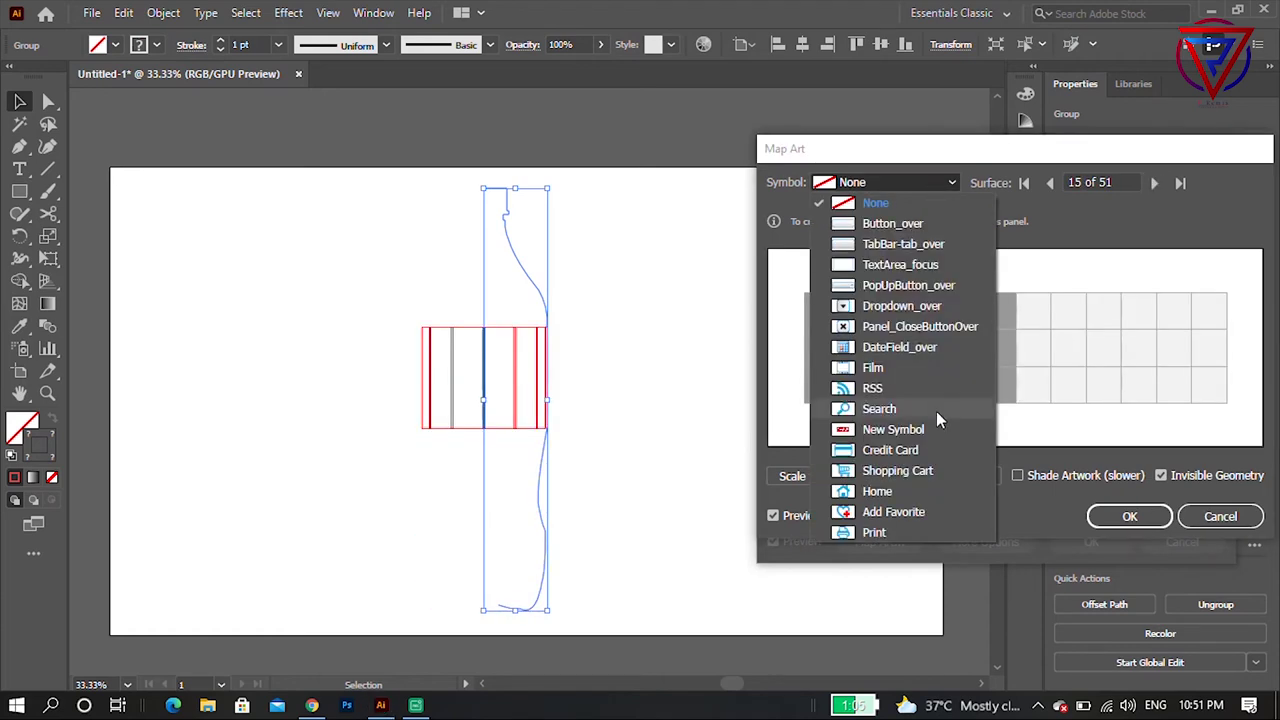
{"action": "left_click", "coordinate": [905, 429]}
{"action": "left_click_drag", "start_coordinate": [1095, 409], "coordinate": [1143, 411]}
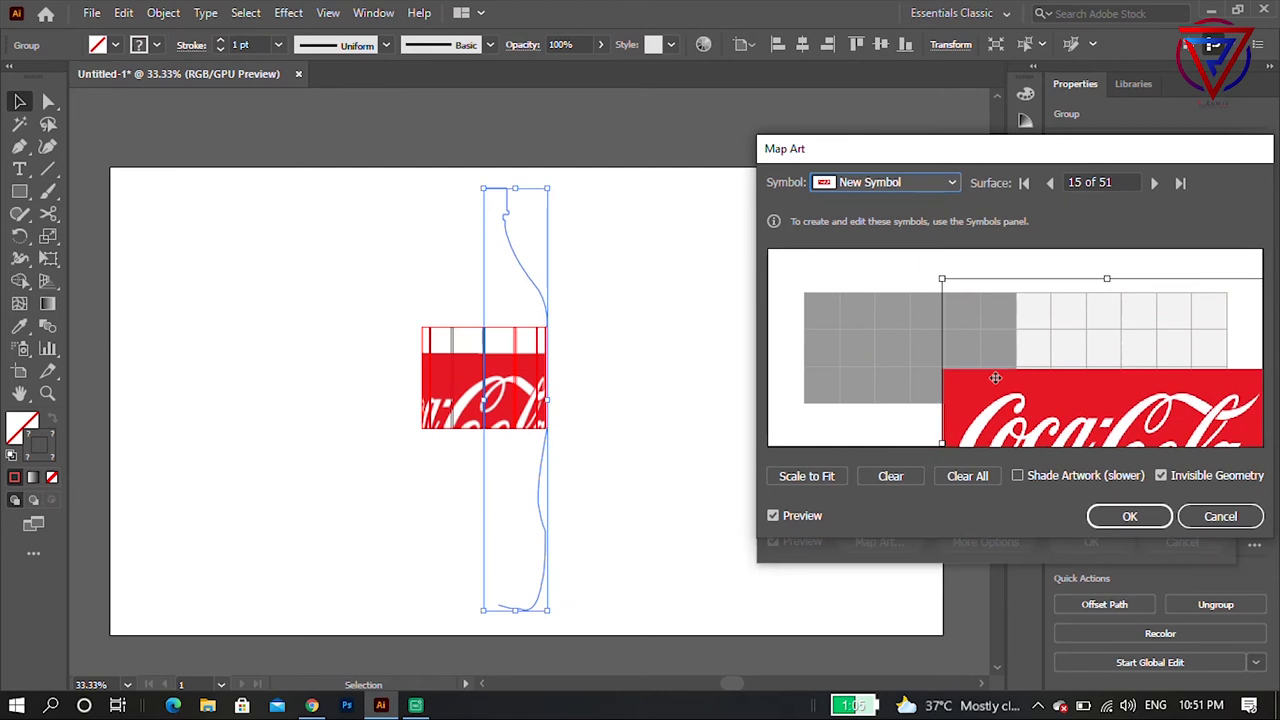
{"action": "mouse_move", "coordinate": [1043, 385]}
{"action": "left_mouse_down"}
{"action": "mouse_move", "coordinate": [994, 355]}
{"action": "mouse_move", "coordinate": [1021, 386]}
{"action": "mouse_move", "coordinate": [922, 350]}
{"action": "mouse_move", "coordinate": [988, 352]}
{"action": "left_mouse_up"}
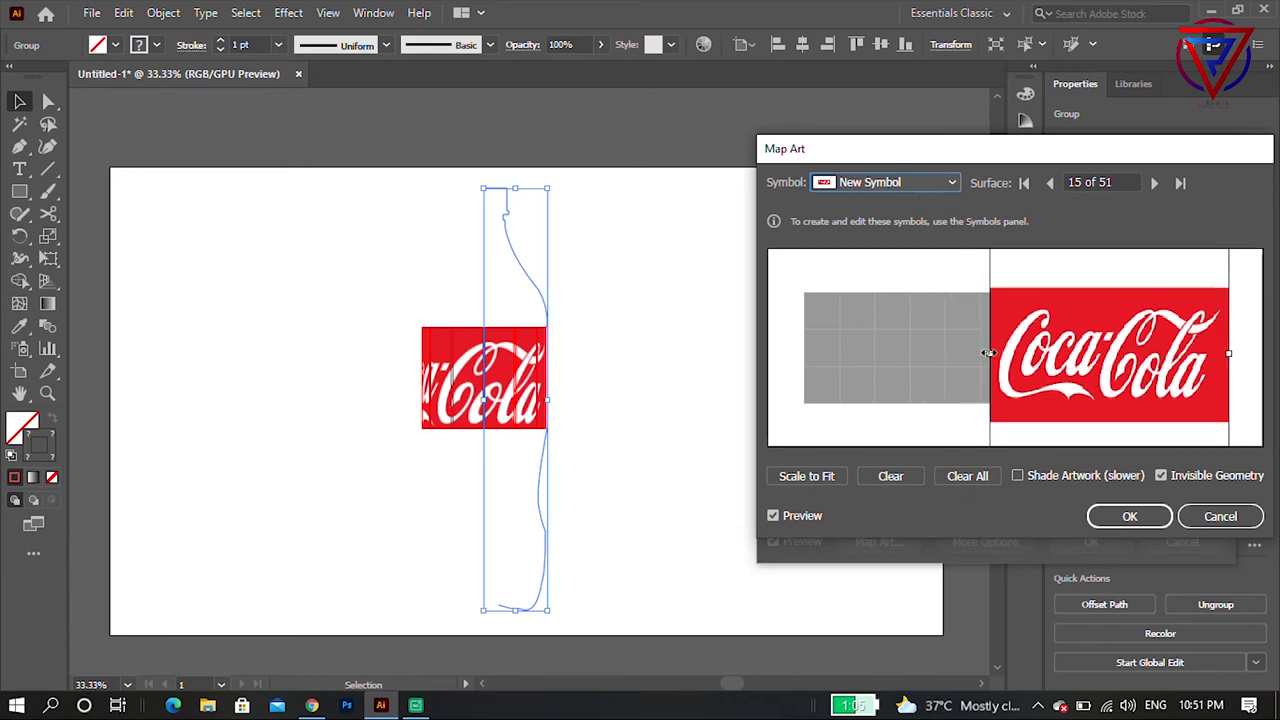
{"action": "left_click_drag", "start_coordinate": [1126, 353], "coordinate": [1186, 362]}
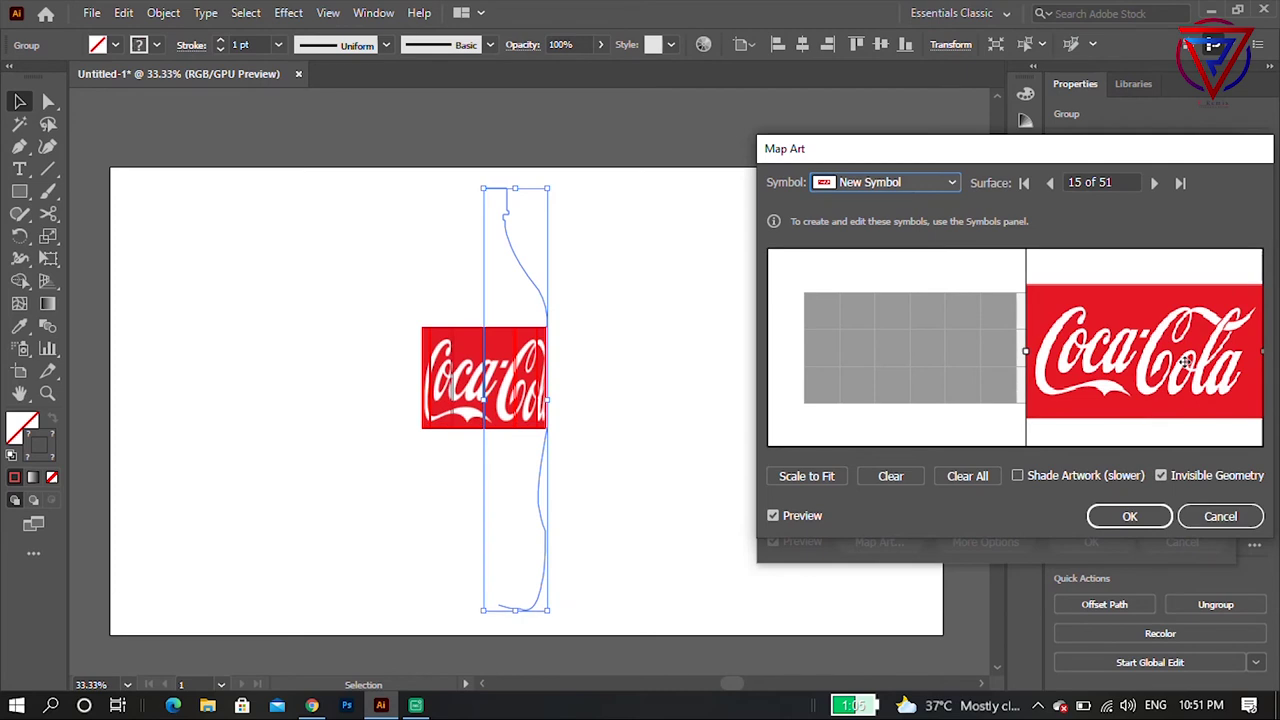
{"action": "left_click_drag", "start_coordinate": [1190, 362], "coordinate": [1189, 370]}
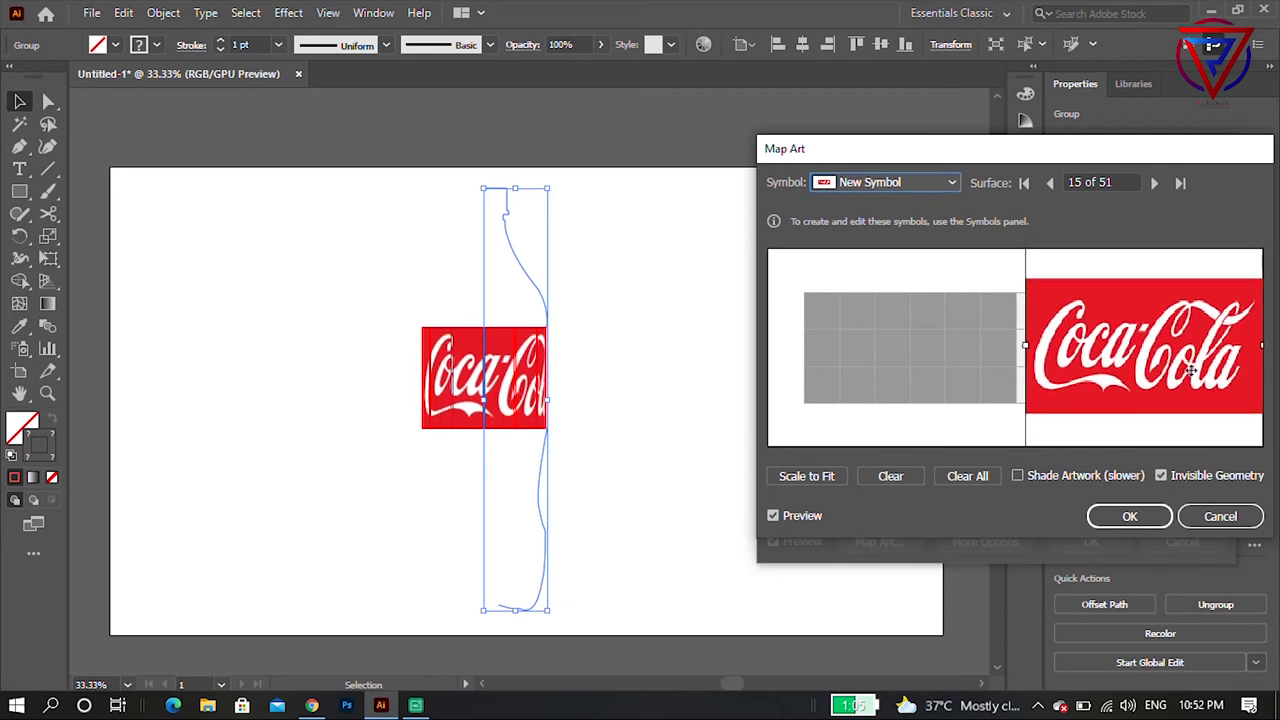
{"action": "left_click", "coordinate": [1148, 514]}
{"action": "left_click", "coordinate": [1092, 541]}
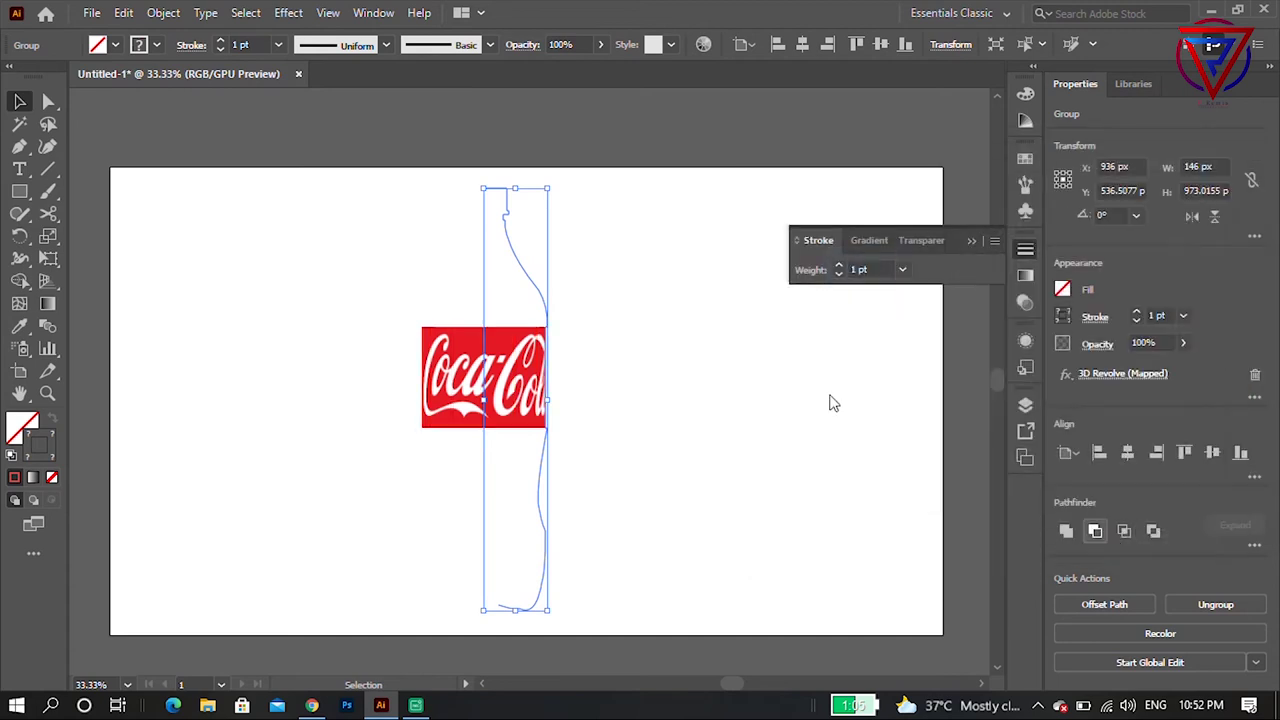
Select the bottle group and reopen its 3D Revolve (Mapped) effect from the Appearance panel.
{"action": "left_click", "coordinate": [790, 401]}
{"action": "left_click_drag", "start_coordinate": [398, 213], "coordinate": [601, 524]}
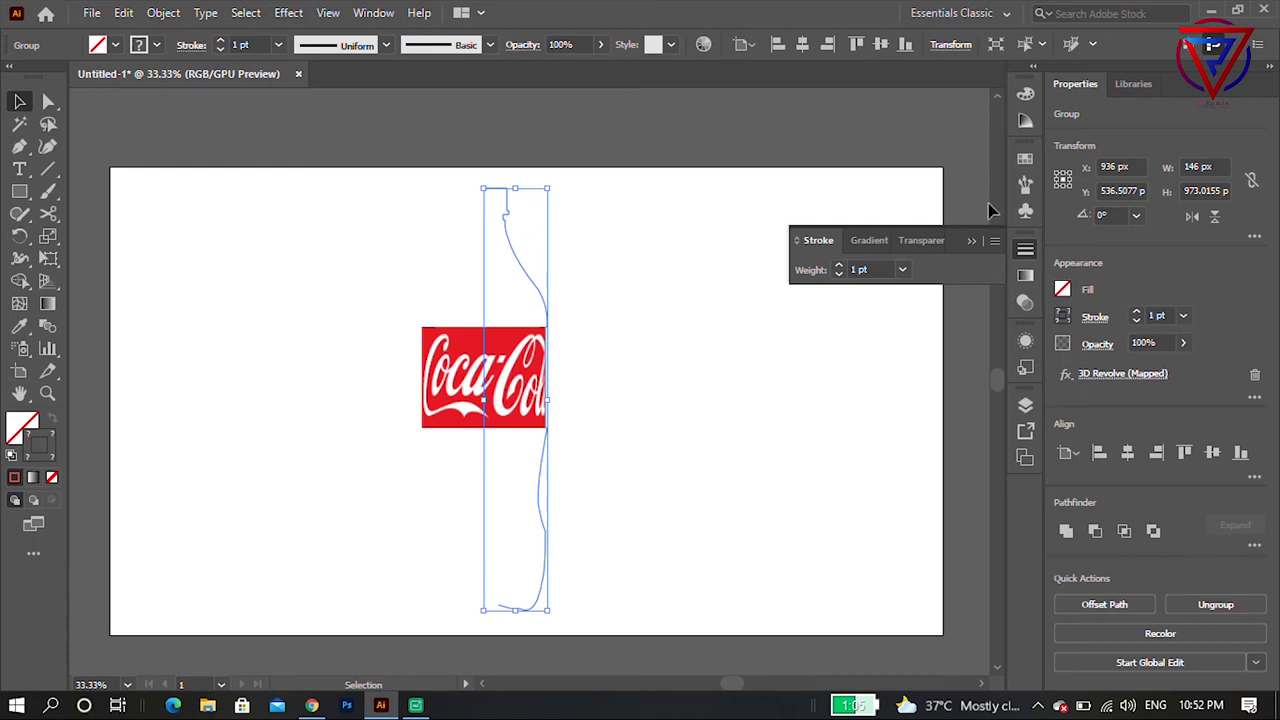
{"action": "left_click", "coordinate": [1025, 340]}
{"action": "left_click", "coordinate": [903, 410]}
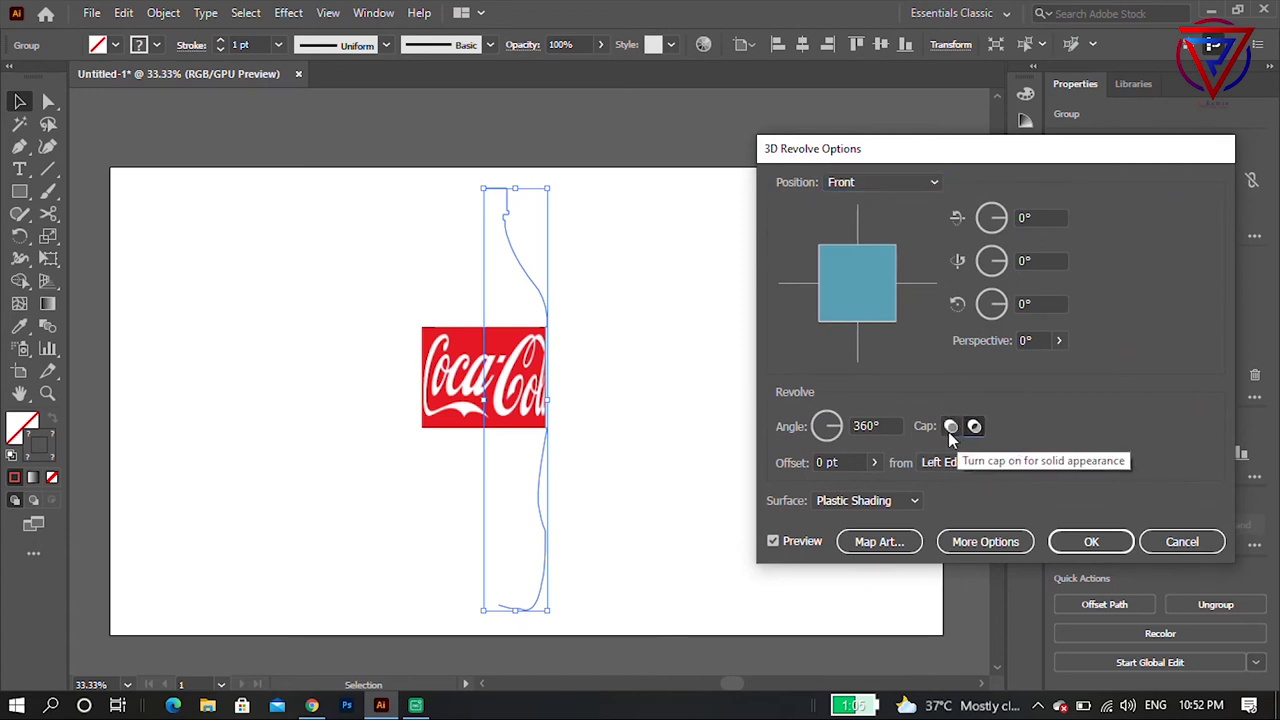
Turn Cap on and uncheck Invisible Geometry in Map Art for a shaded labelled bottle.
{"action": "left_click", "coordinate": [874, 462]}
{"action": "left_click", "coordinate": [874, 462]}
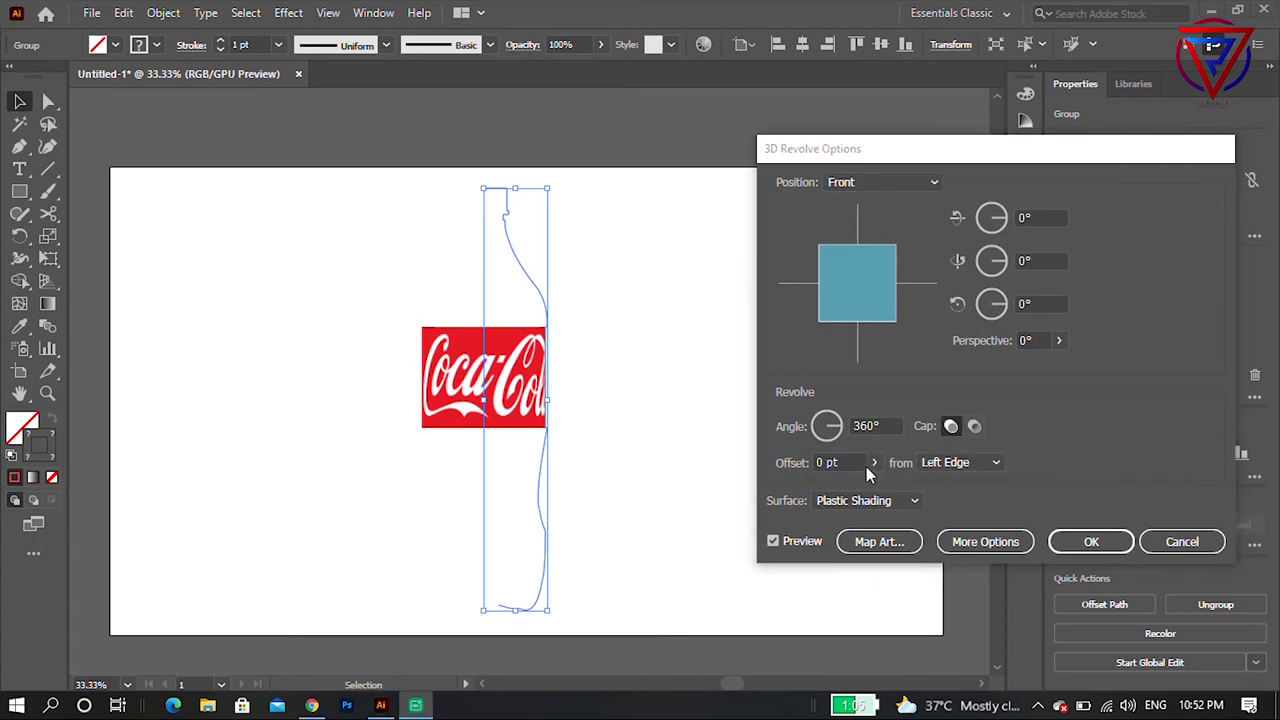
{"action": "left_click", "coordinate": [906, 540]}
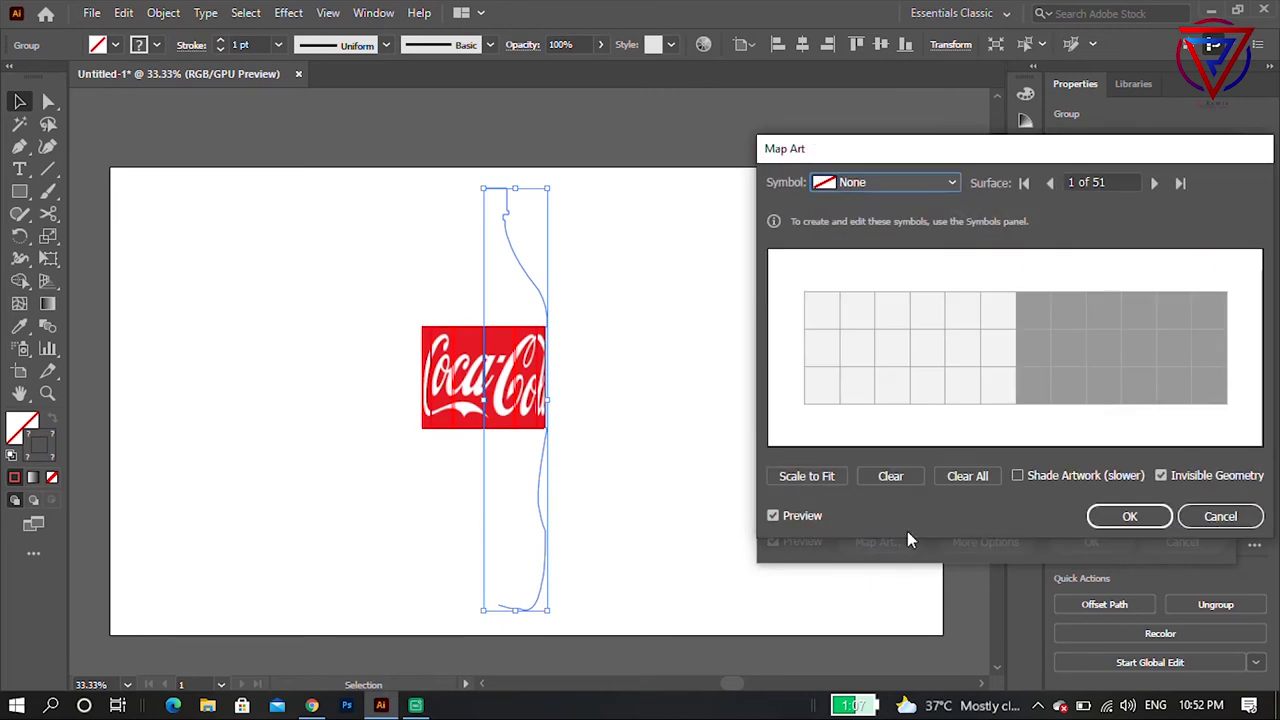
{"action": "left_click", "coordinate": [1161, 476]}
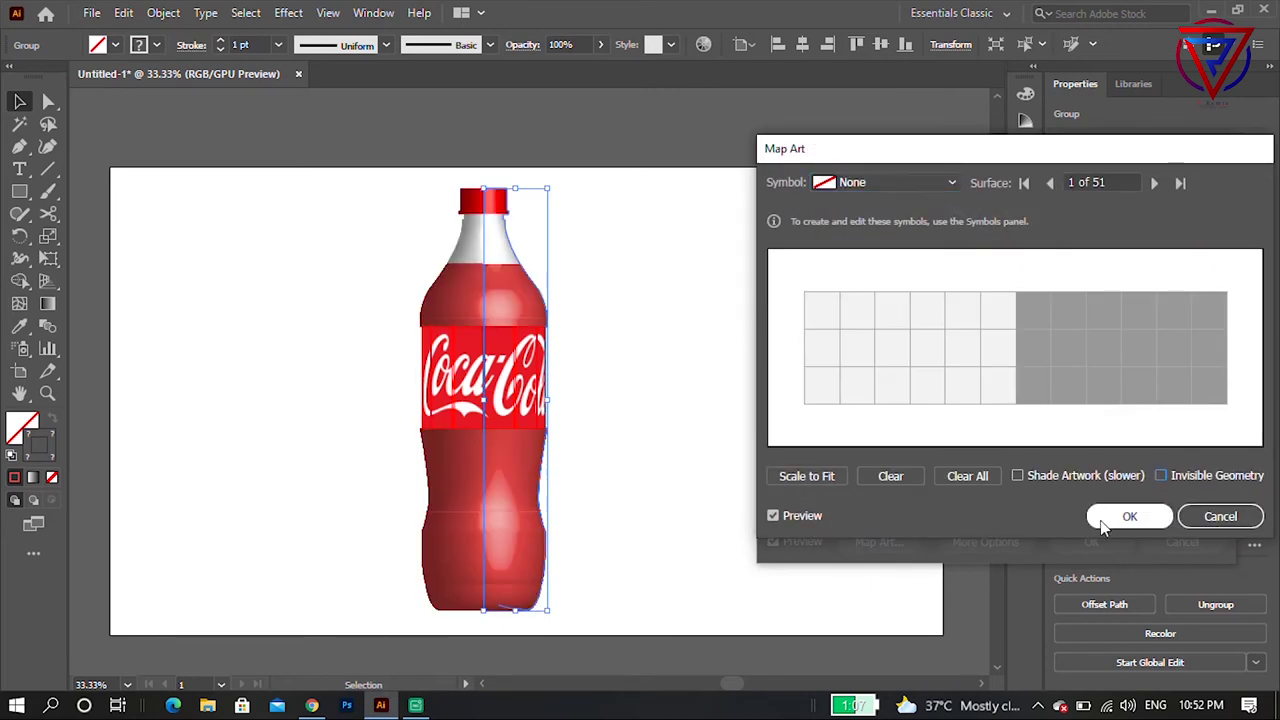
{"action": "left_click", "coordinate": [1101, 521]}
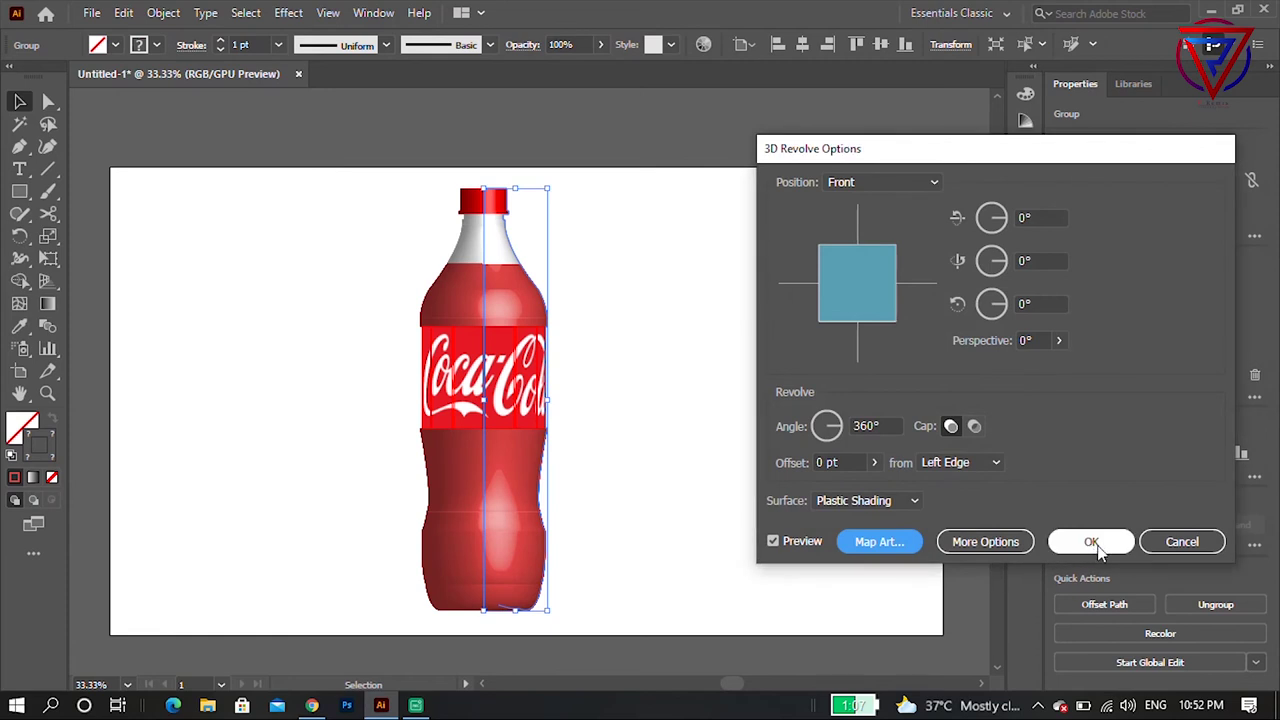
{"action": "left_click", "coordinate": [1088, 541]}
{"action": "left_click", "coordinate": [720, 371]}
Isolate the bottle group and direct-select the bottle's body path.
{"action": "scroll", "coordinate": [431, 369], "scroll_direction": "up", "scroll_amount": 1}
{"action": "scroll", "coordinate": [512, 363], "scroll_direction": "down", "scroll_amount": 1}
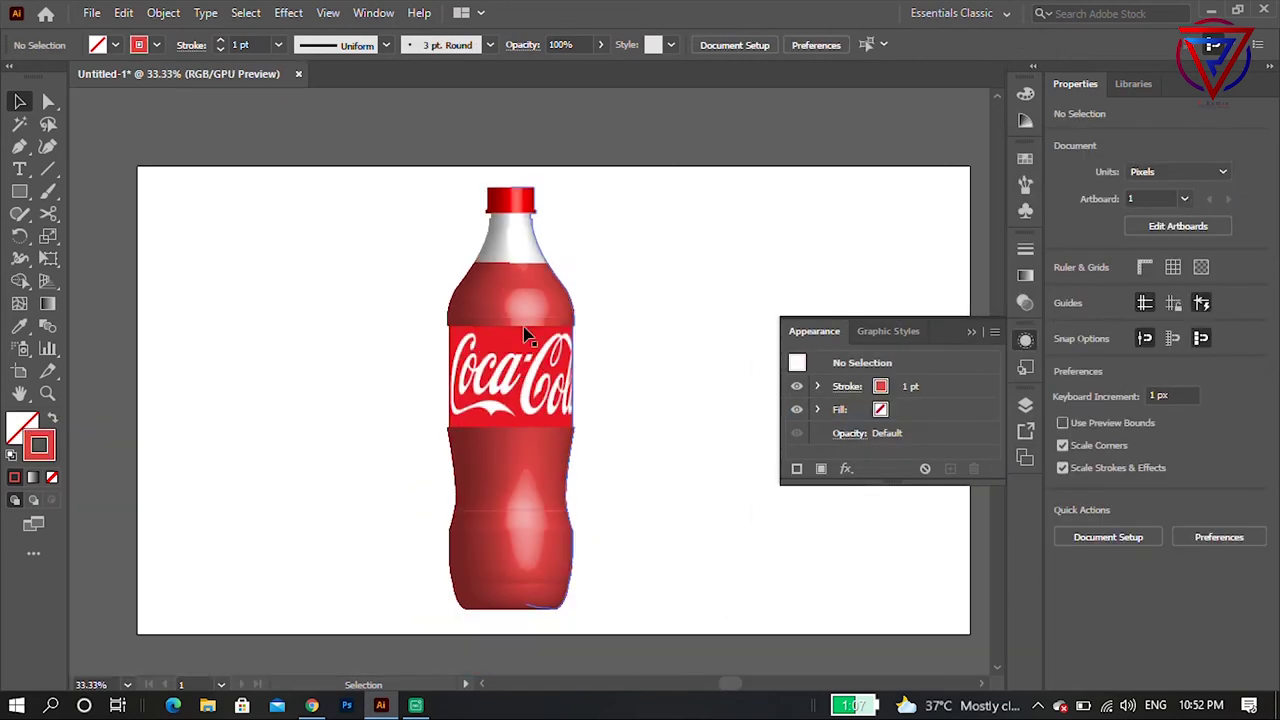
{"action": "double_click", "coordinate": [572, 498]}
{"action": "key", "text": "a"}
{"action": "left_click", "coordinate": [566, 490]}
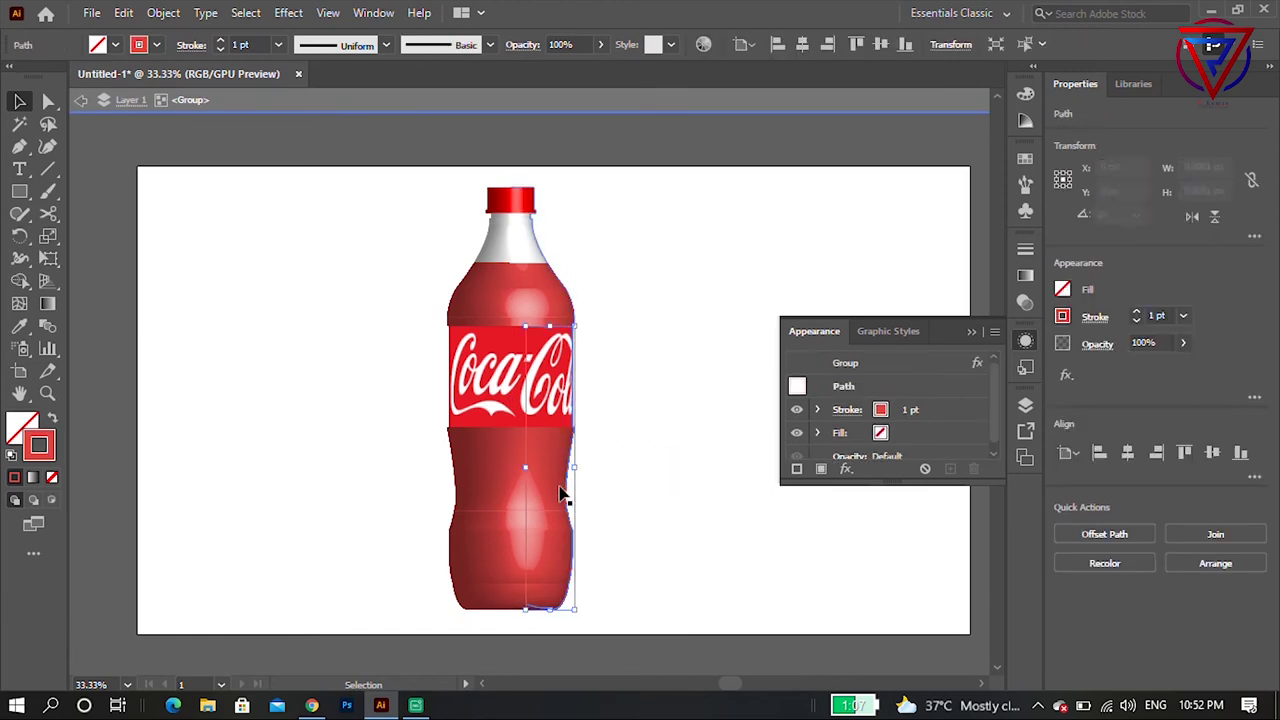
{"action": "left_click", "coordinate": [553, 302]}
{"action": "left_click", "coordinate": [602, 477]}
{"action": "left_click_drag", "start_coordinate": [602, 477], "coordinate": [182, 488]}
Change the body path's stroke colour in the Color Picker.
{"action": "double_click", "coordinate": [48, 449]}
{"action": "left_click", "coordinate": [586, 314]}
{"action": "left_click", "coordinate": [597, 329]}
{"action": "left_click", "coordinate": [822, 234]}
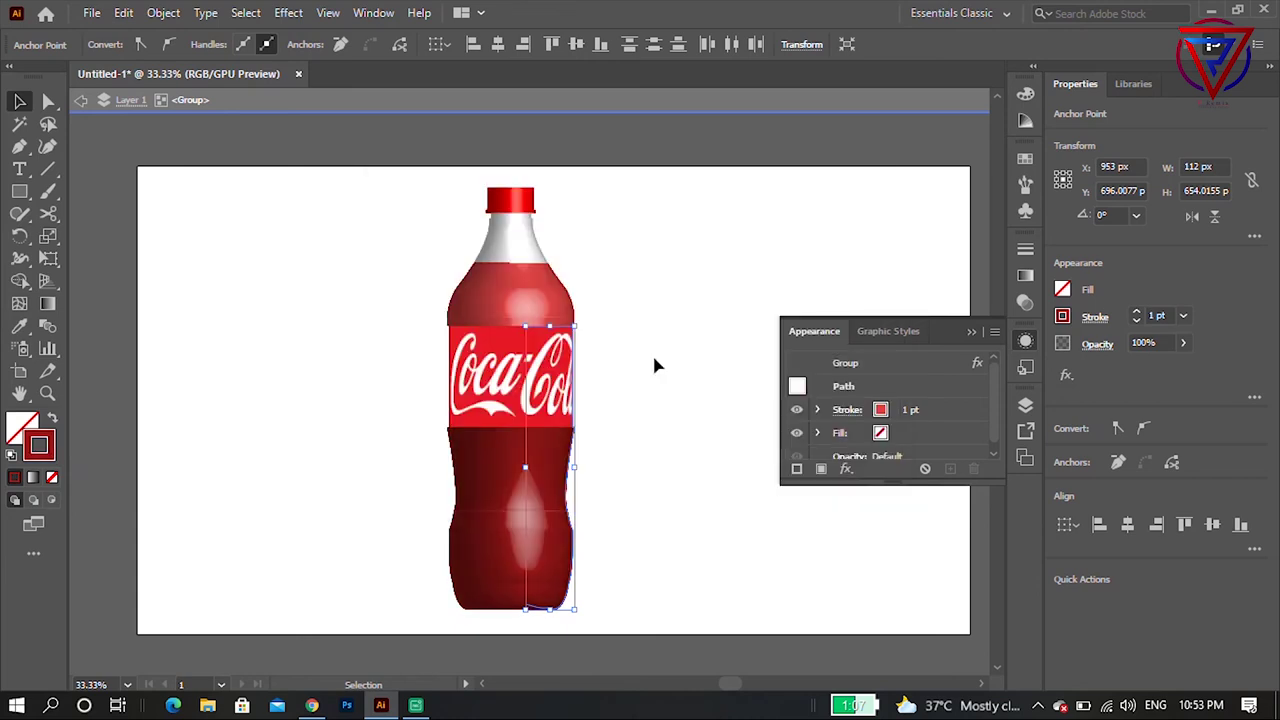
Give the shoulder path the body's dark red, then darken its stroke to deep maroon #560D0D.
{"action": "left_click", "coordinate": [553, 308]}
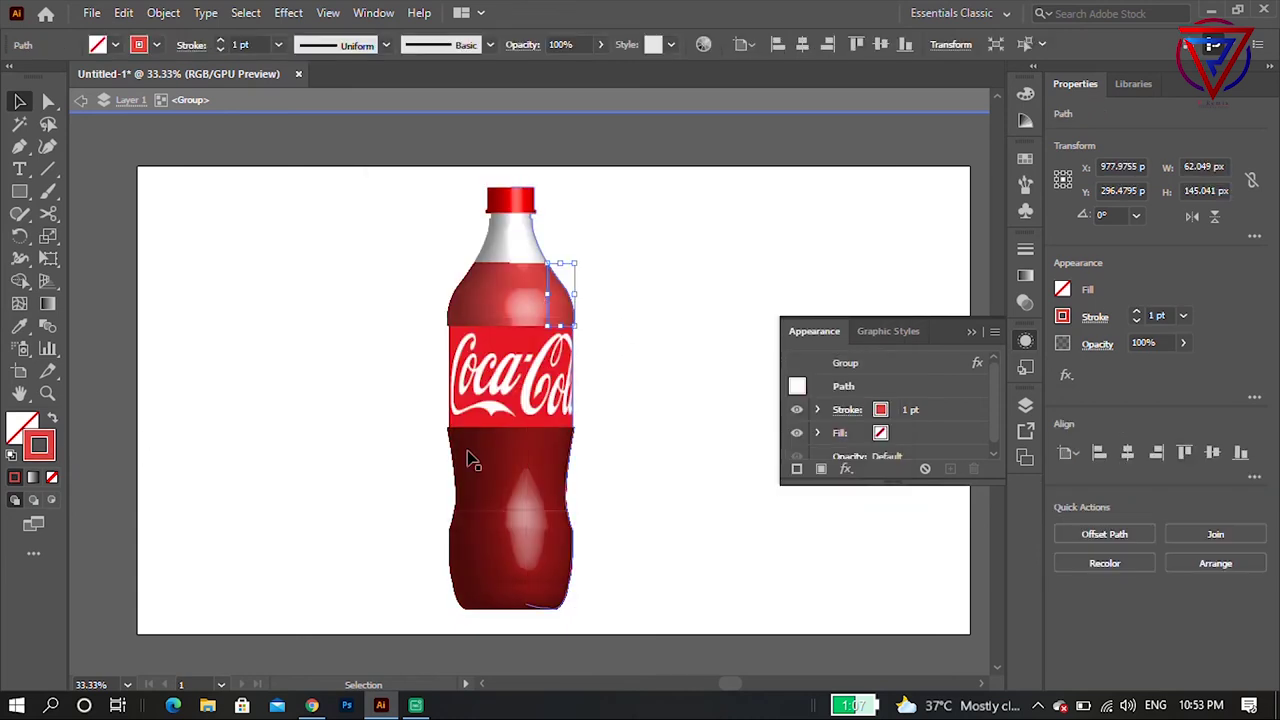
{"action": "key", "text": "i"}
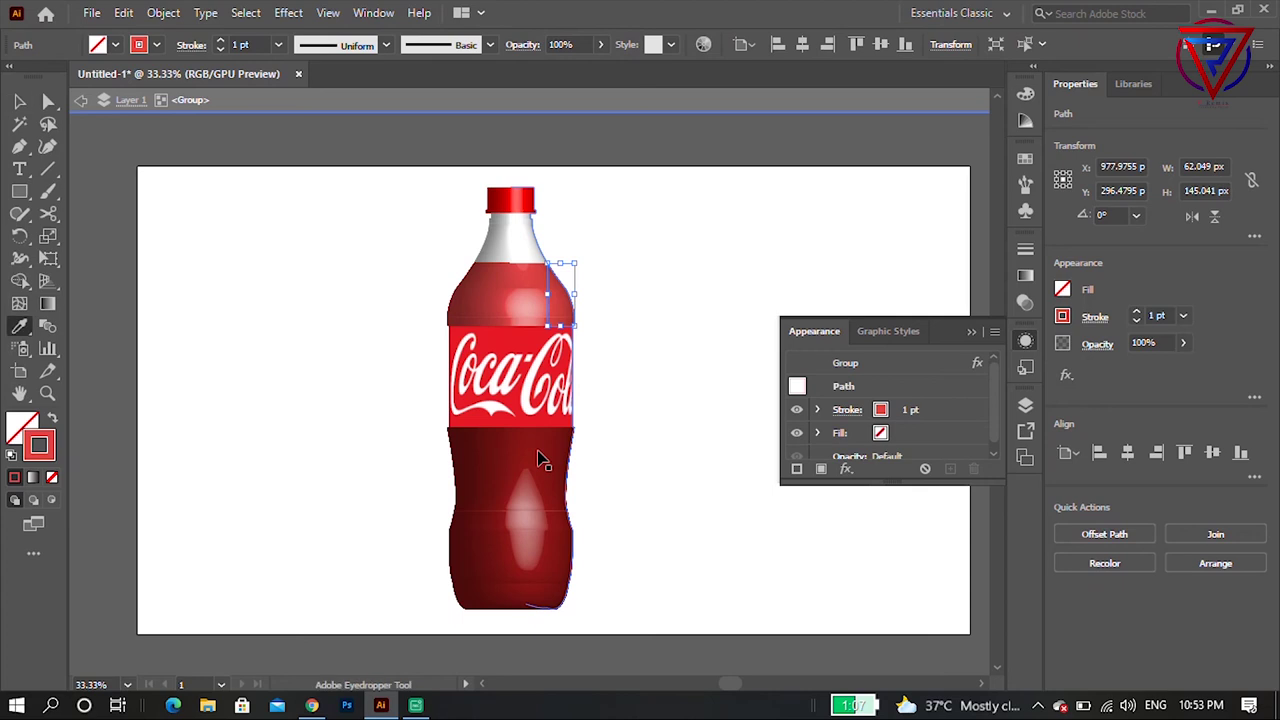
{"action": "left_click", "coordinate": [498, 447]}
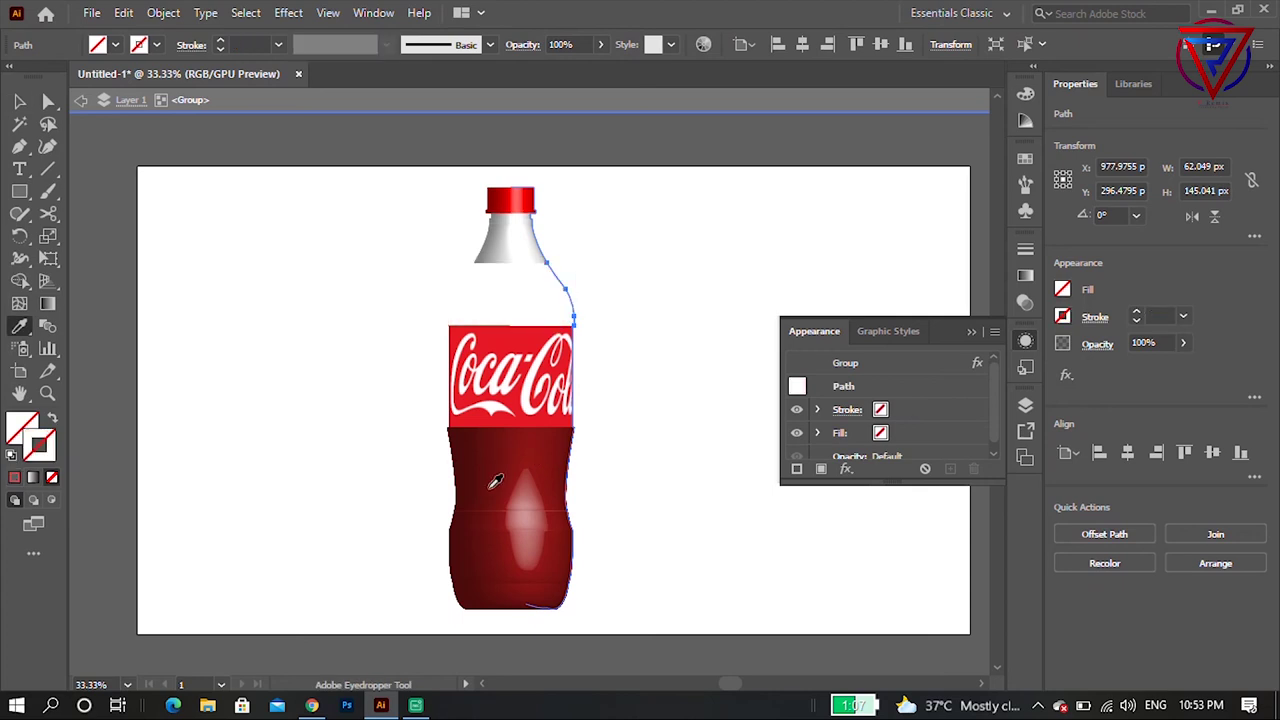
{"action": "left_click", "coordinate": [572, 467]}
{"action": "left_click", "coordinate": [571, 469]}
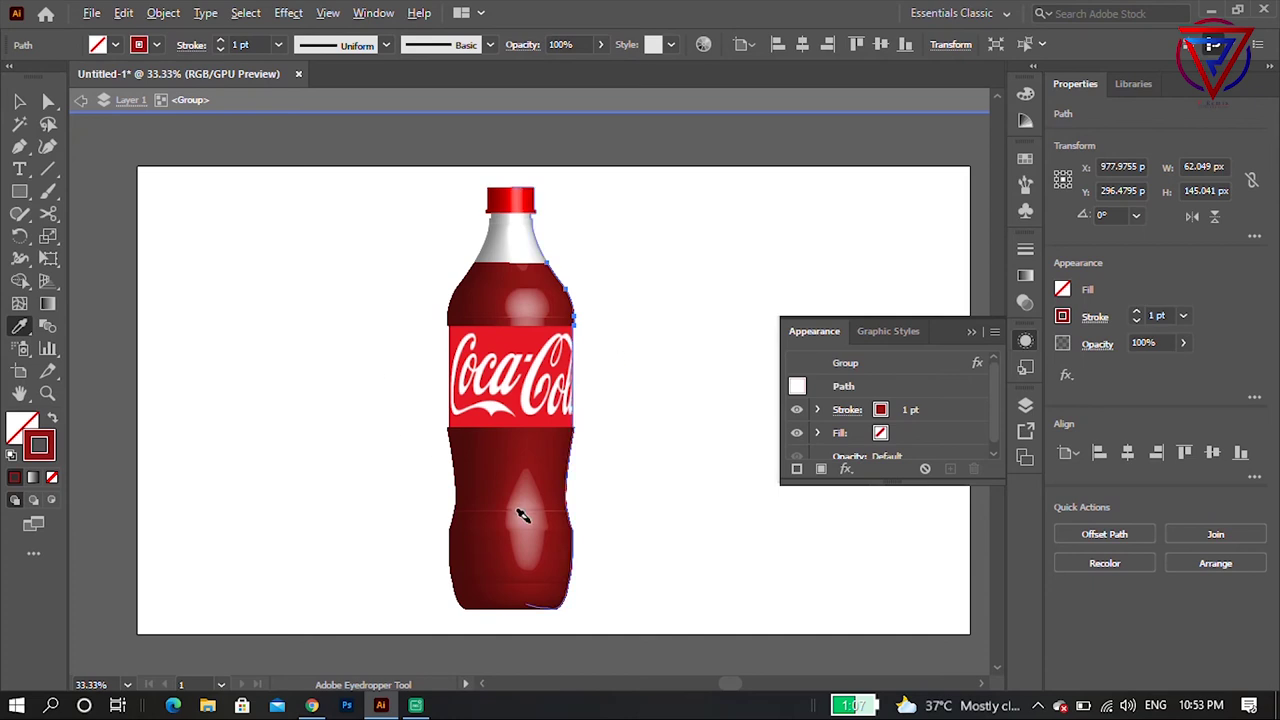
{"action": "double_click", "coordinate": [47, 456]}
{"action": "mouse_move", "coordinate": [608, 344]}
{"action": "left_mouse_down"}
{"action": "mouse_move", "coordinate": [623, 351]}
{"action": "mouse_move", "coordinate": [577, 366]}
{"action": "mouse_move", "coordinate": [595, 382]}
{"action": "left_mouse_up"}
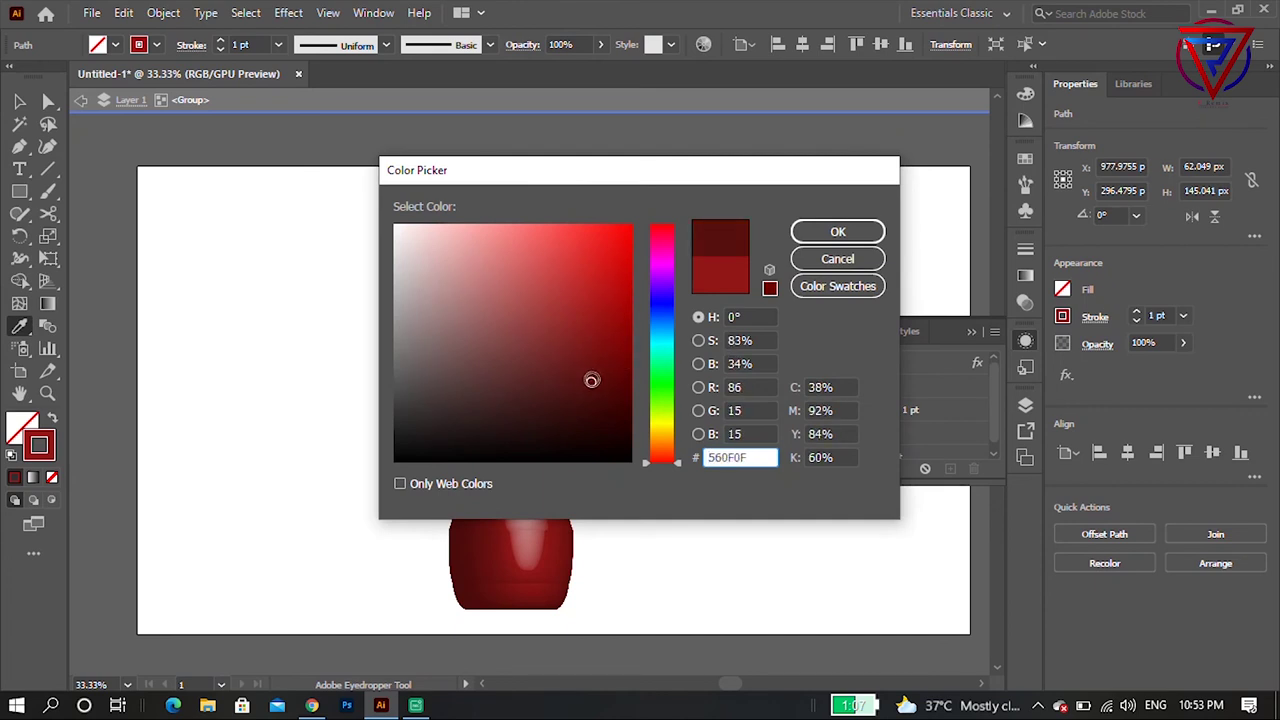
{"action": "left_click", "coordinate": [836, 236]}
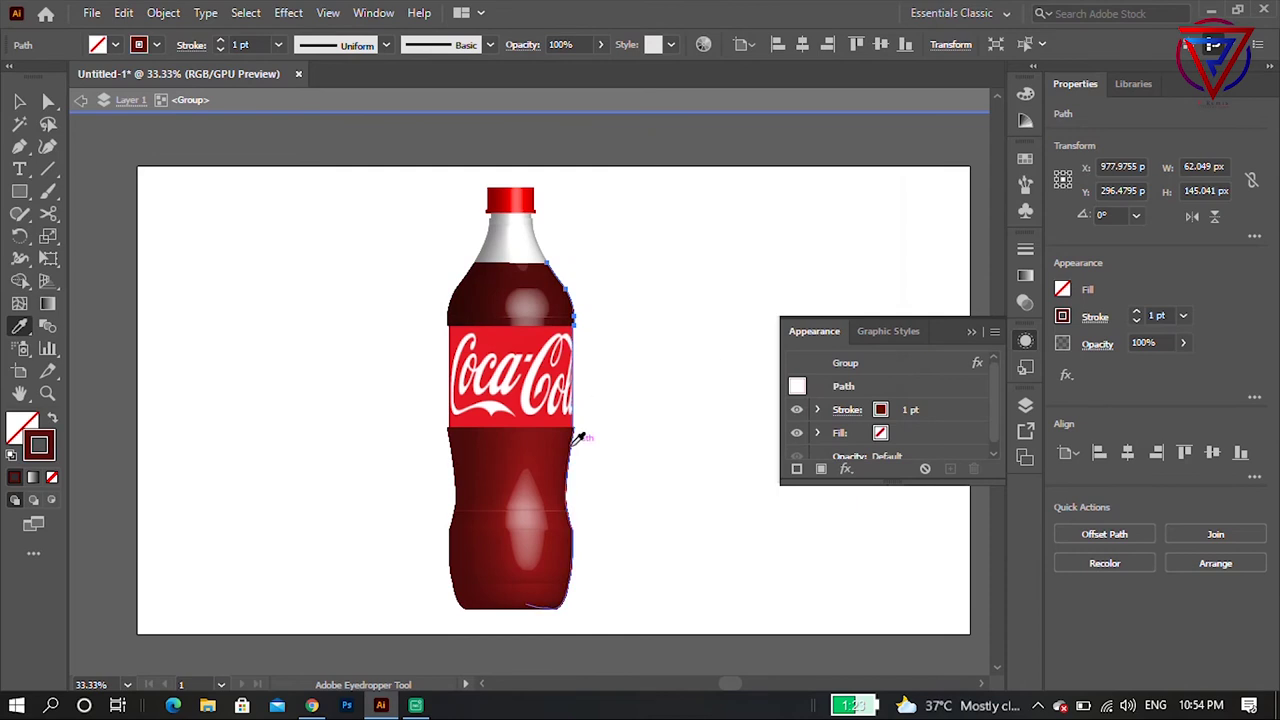
Sample the dark red onto the tall right-half body path, then deselect the bottle parts.
{"action": "left_click", "coordinate": [19, 101]}
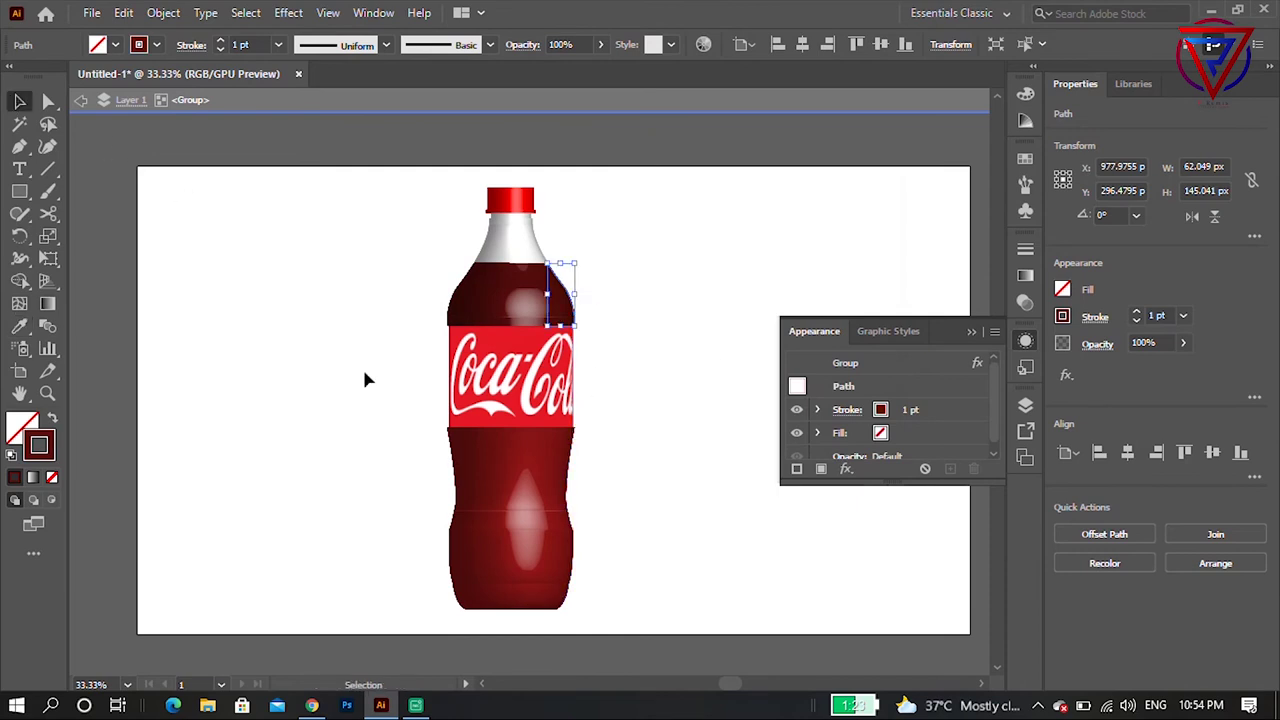
{"action": "left_click", "coordinate": [565, 485]}
{"action": "key", "text": "i"}
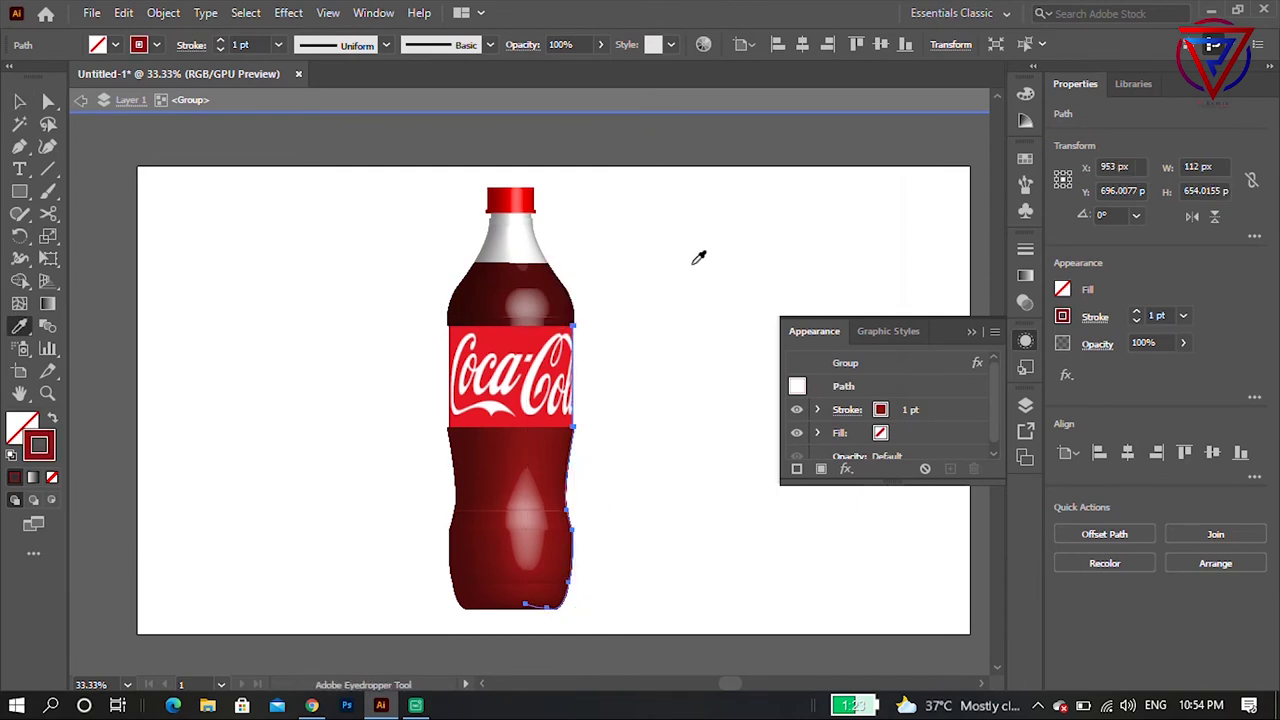
{"action": "scroll", "coordinate": [590, 270], "scroll_direction": "up", "scroll_amount": 3}
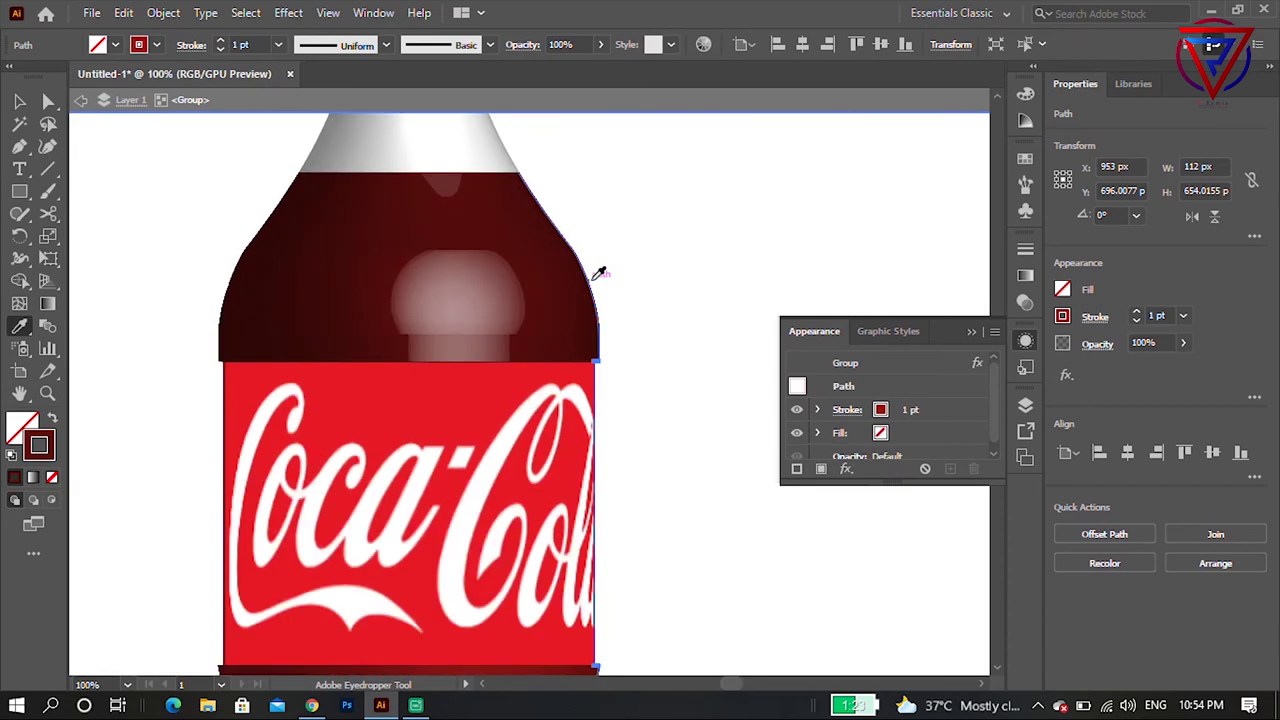
{"action": "scroll", "coordinate": [597, 274], "scroll_direction": "down", "scroll_amount": 1}
{"action": "scroll", "coordinate": [591, 271], "scroll_direction": "down", "scroll_amount": 1}
{"action": "scroll", "coordinate": [586, 260], "scroll_direction": "down", "scroll_amount": 1}
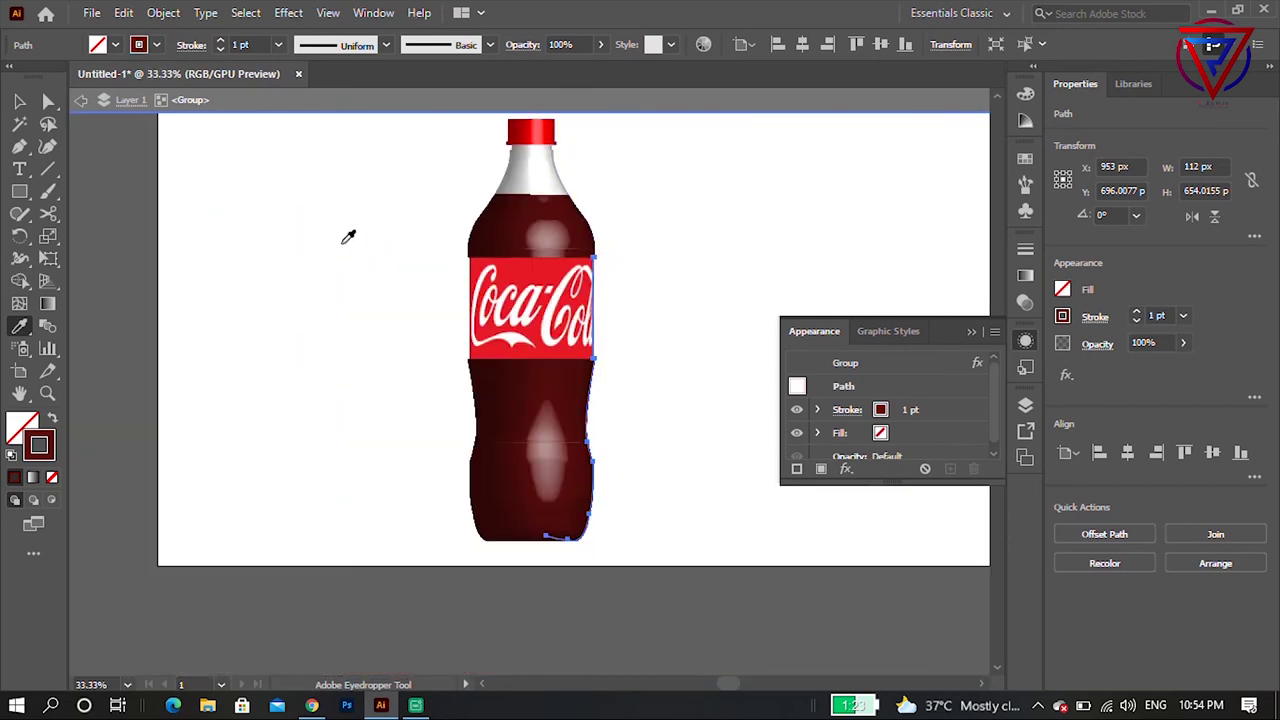
{"action": "key", "text": "v"}
{"action": "left_click", "coordinate": [380, 285]}
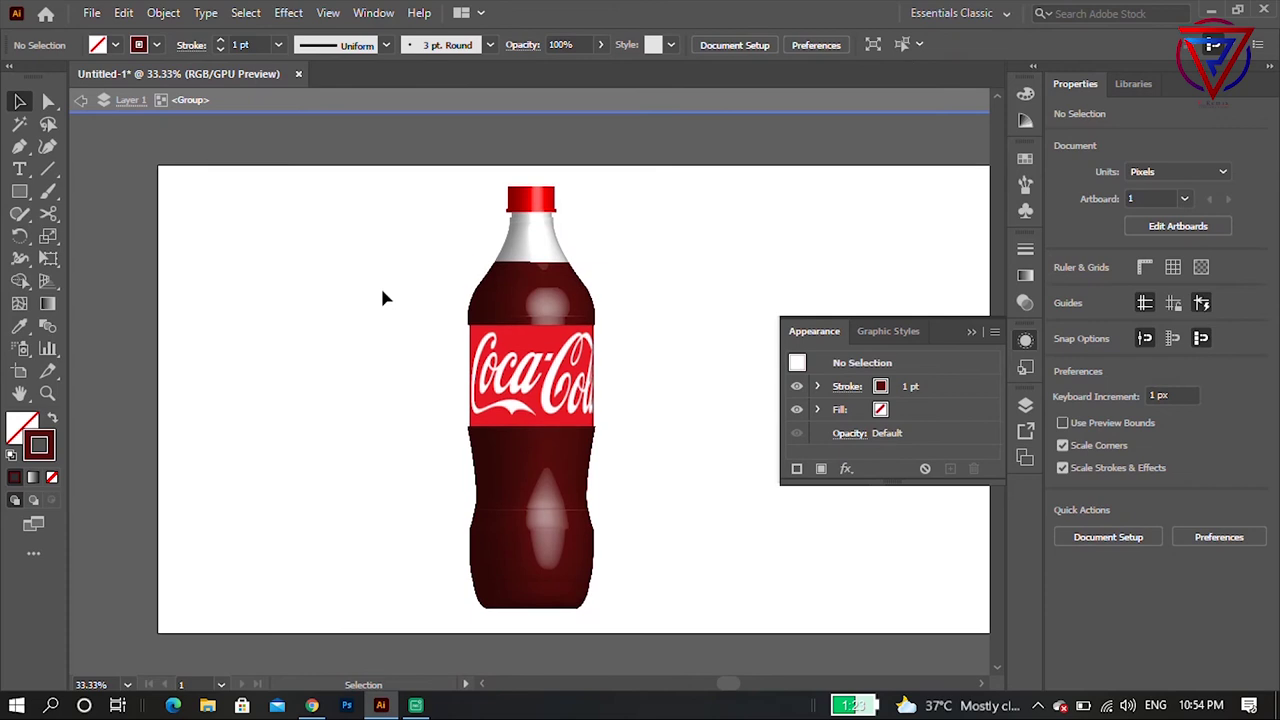
Scroll around the dark red bottle and choose the Ellipse Tool.
{"action": "scroll", "coordinate": [380, 285], "scroll_direction": "down", "scroll_amount": 1}
{"action": "scroll", "coordinate": [520, 410], "scroll_direction": "up", "scroll_amount": 1}
{"action": "scroll", "coordinate": [507, 427], "scroll_direction": "up", "scroll_amount": 1}
{"action": "scroll", "coordinate": [505, 428], "scroll_direction": "down", "scroll_amount": 1}
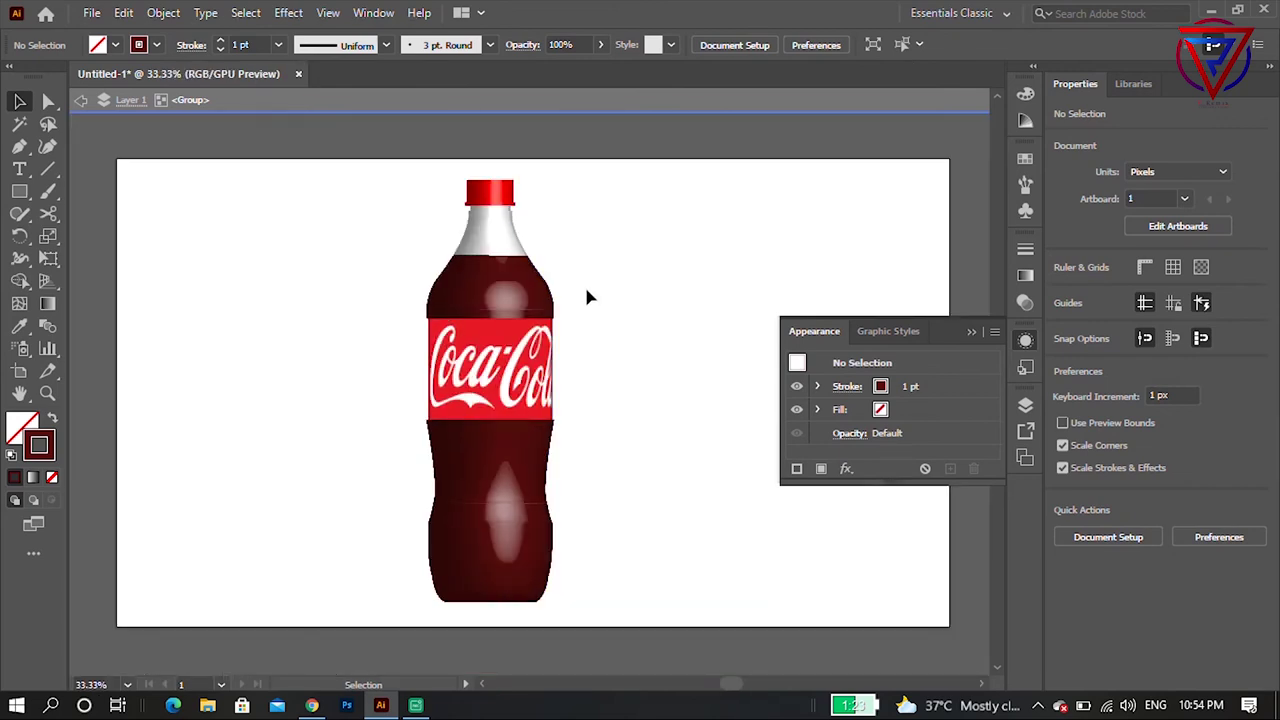
{"action": "scroll", "coordinate": [587, 328], "scroll_direction": "up", "scroll_amount": 1}
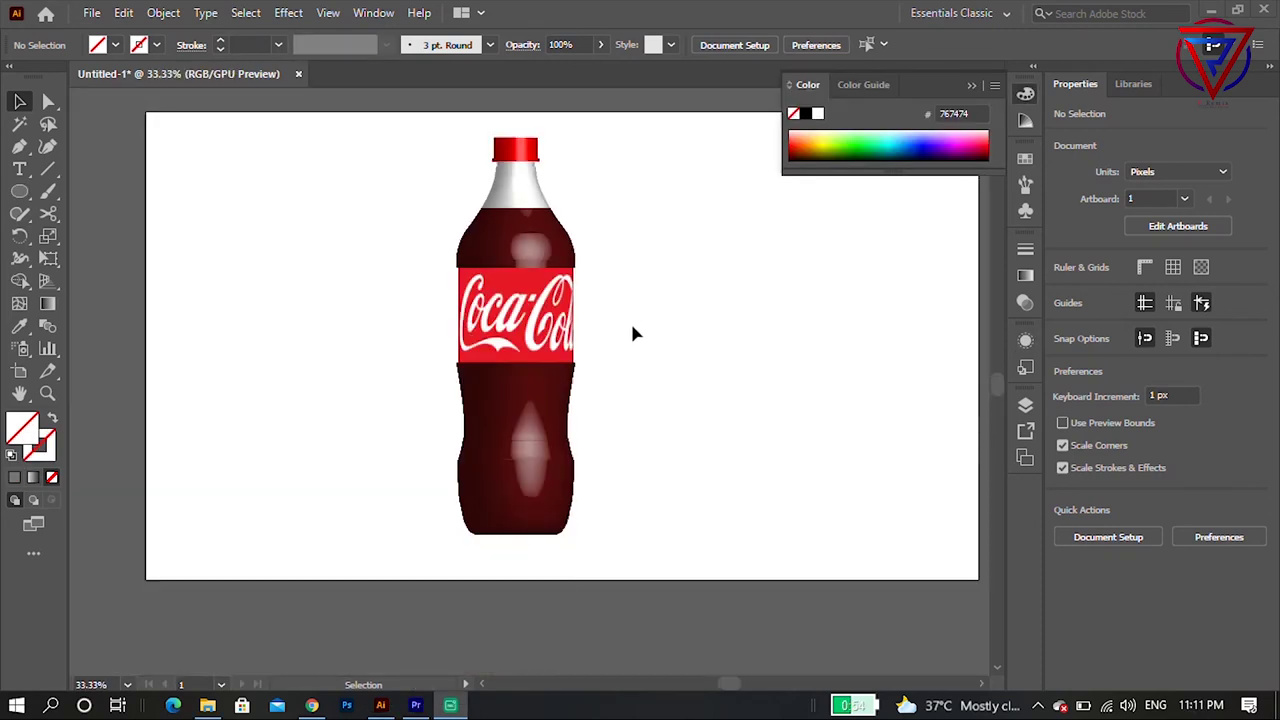
{"action": "scroll", "coordinate": [632, 333], "scroll_direction": "up", "scroll_amount": 1}
{"action": "scroll", "coordinate": [630, 335], "scroll_direction": "up", "scroll_amount": 1}
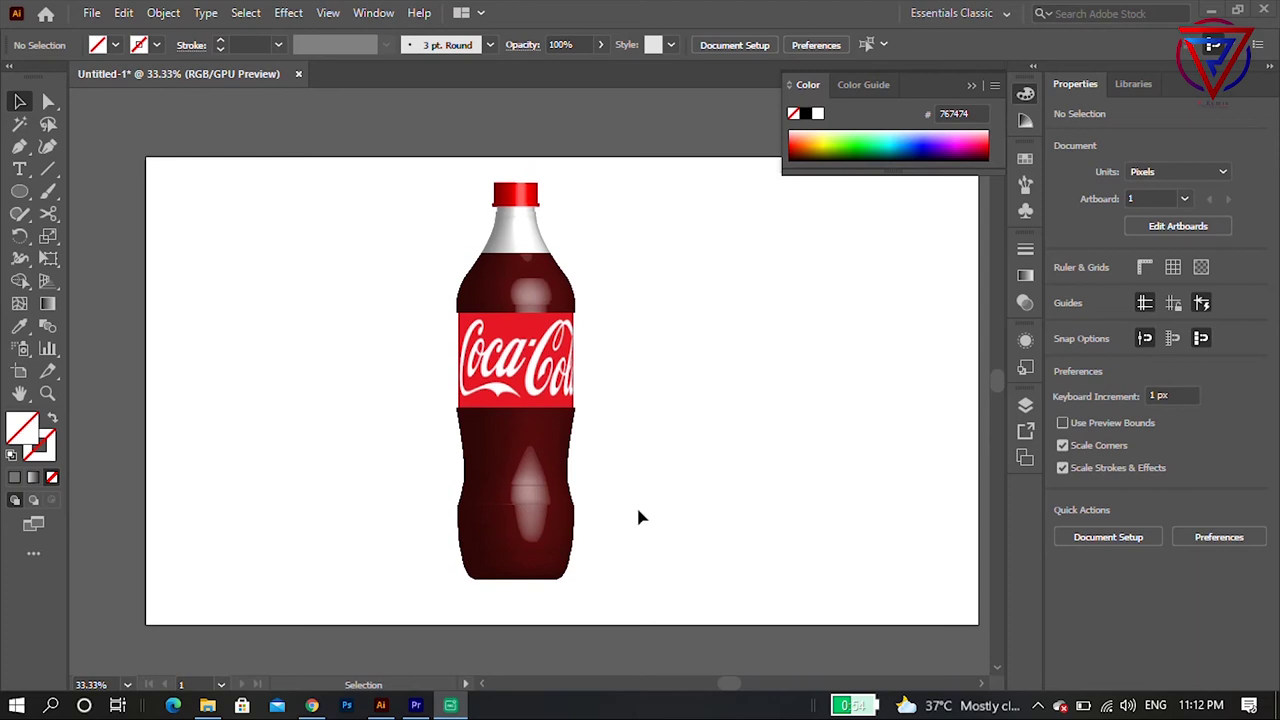
{"action": "scroll", "coordinate": [632, 501], "scroll_direction": "up", "scroll_amount": 1}
{"action": "scroll", "coordinate": [531, 486], "scroll_direction": "down", "scroll_amount": 1}
{"action": "left_click", "coordinate": [19, 191]}
Draw a black ellipse below the bottle and give it a 28-pixel Gaussian Blur.
{"action": "mouse_move", "coordinate": [430, 578]}
{"action": "left_mouse_down"}
{"action": "mouse_move", "coordinate": [544, 612]}
{"action": "mouse_move", "coordinate": [533, 613]}
{"action": "left_mouse_up"}
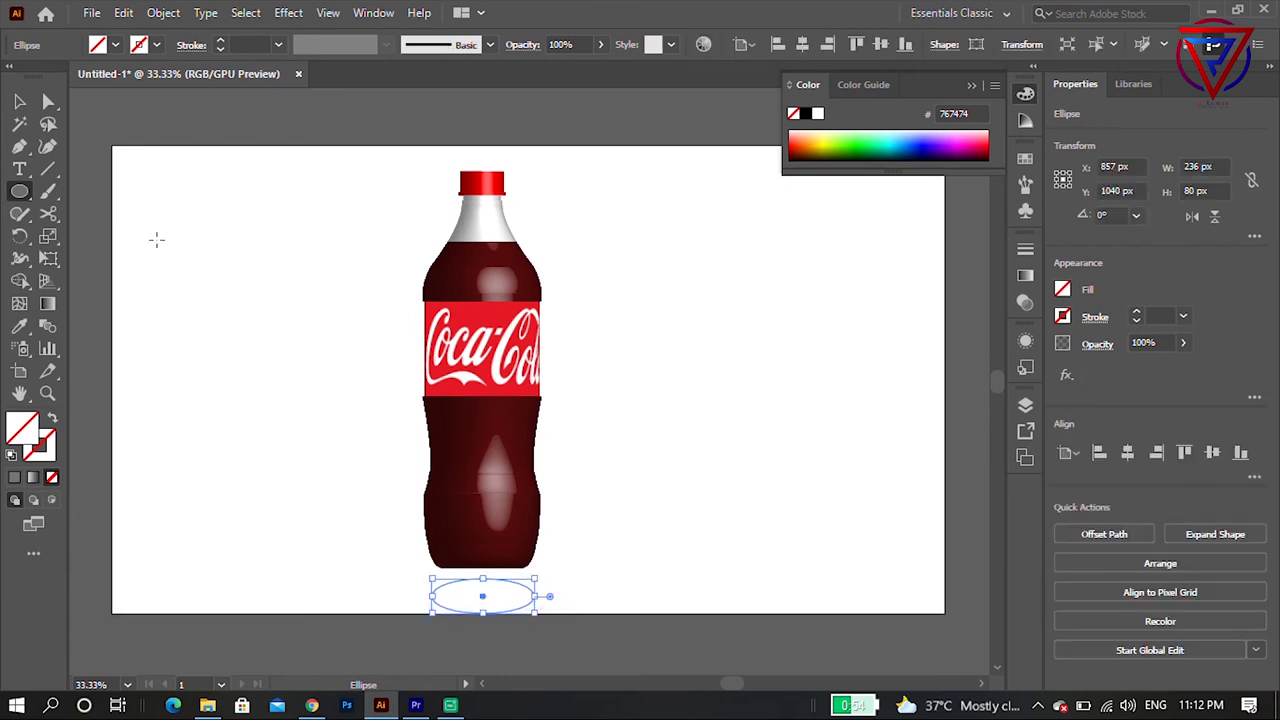
{"action": "left_click", "coordinate": [806, 116]}
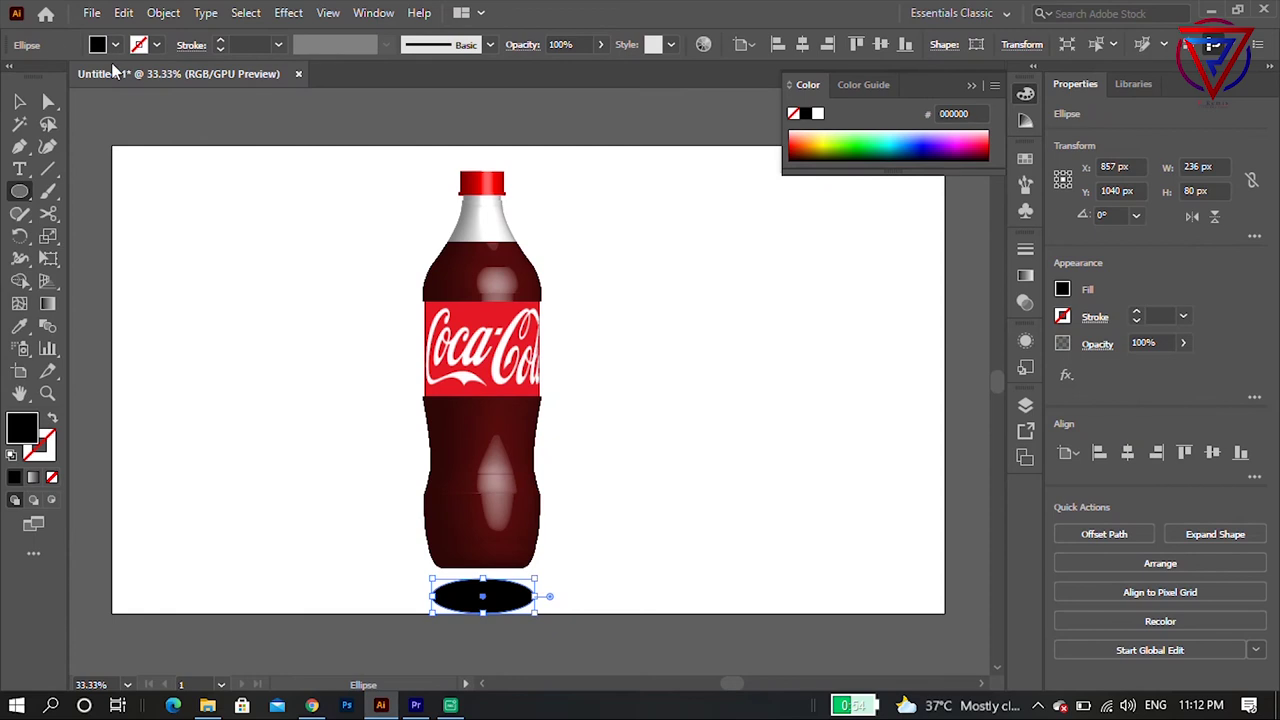
{"action": "left_click", "coordinate": [288, 13]}
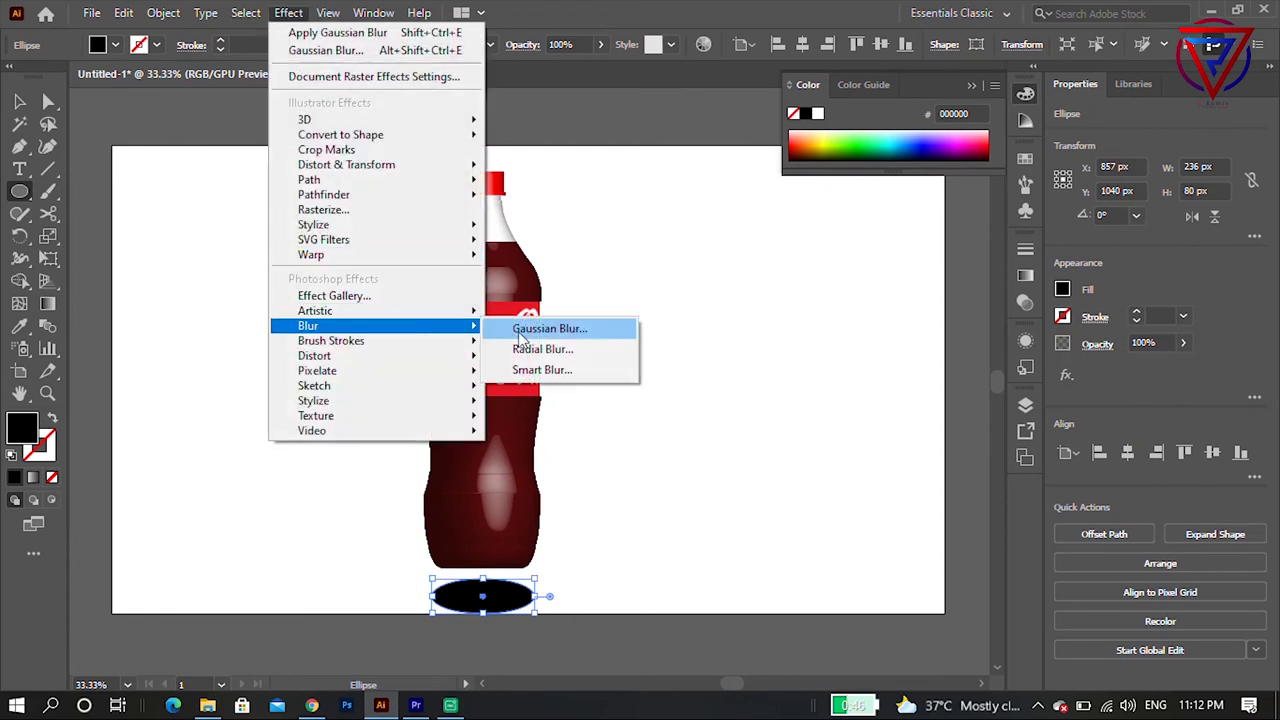
{"action": "mouse_move", "coordinate": [308, 326]}
{"action": "left_click", "coordinate": [525, 328]}
{"action": "double_click", "coordinate": [674, 330]}
{"action": "type", "text": "28"}
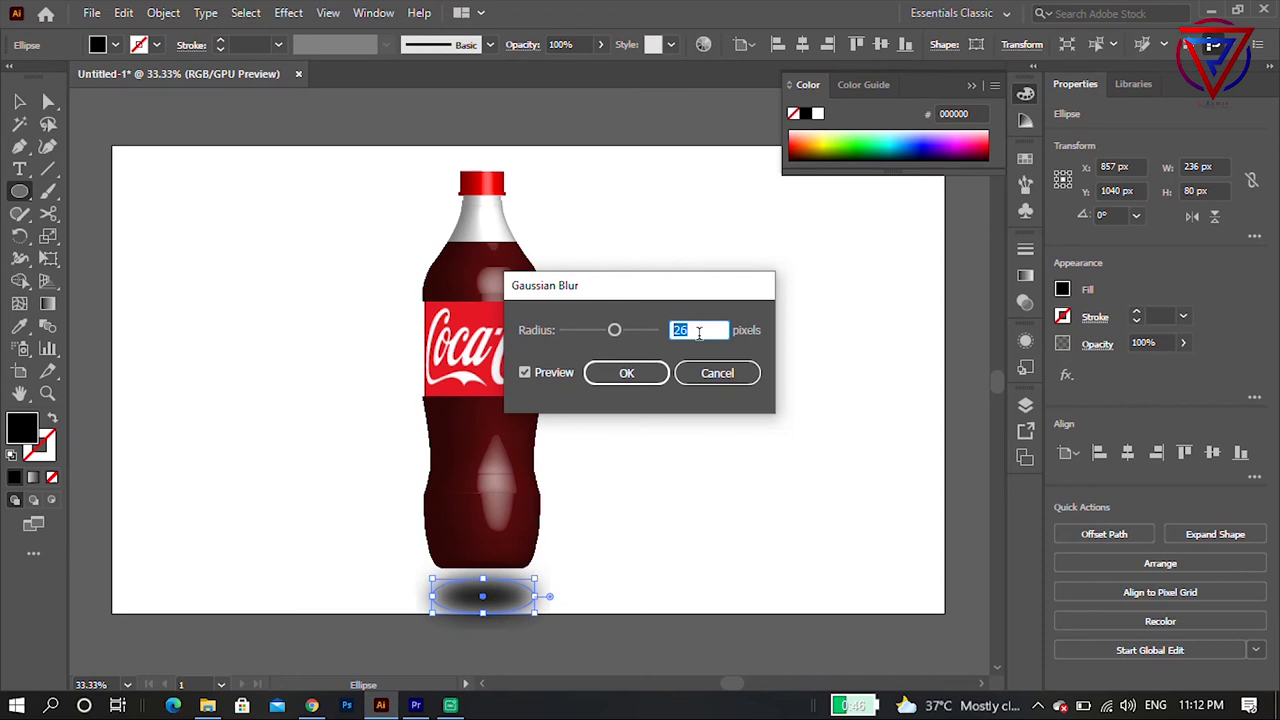
{"action": "left_click", "coordinate": [630, 373]}
Enlarge and reposition the blurred shadow beneath the bottle.
{"action": "left_click", "coordinate": [19, 101]}
{"action": "left_click", "coordinate": [261, 362]}
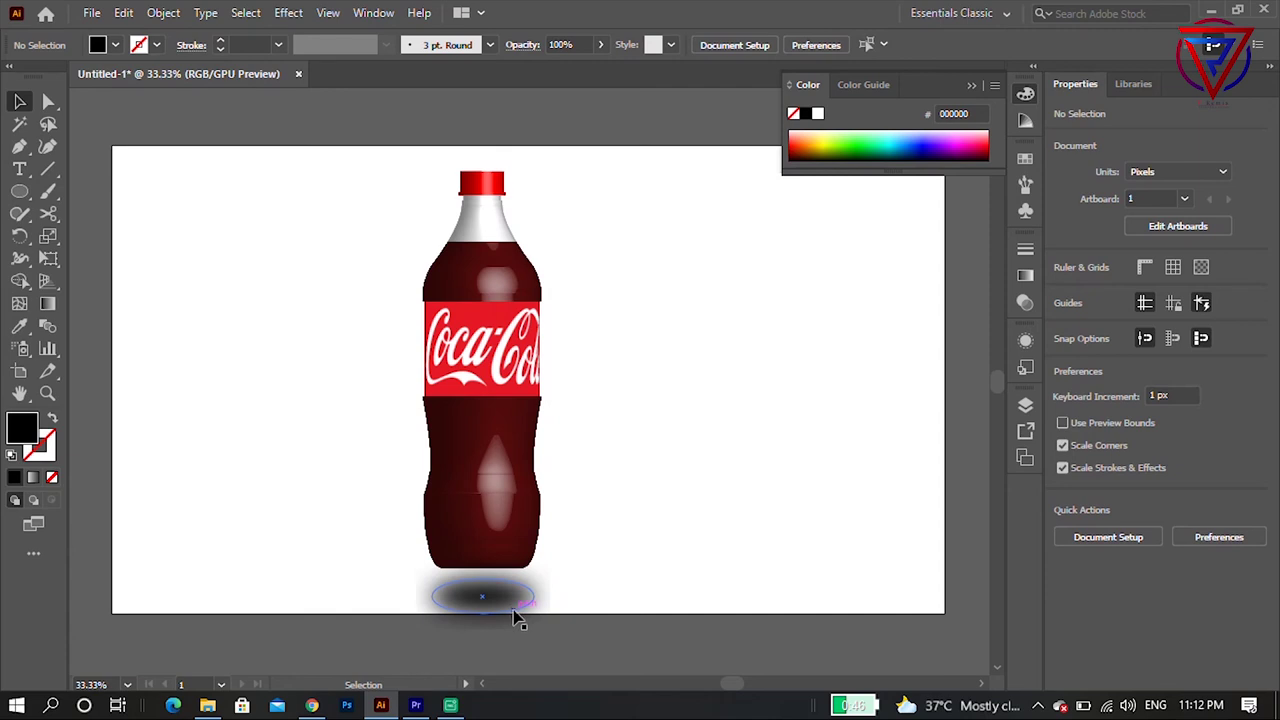
{"action": "left_click", "coordinate": [486, 596]}
{"action": "mouse_move", "coordinate": [536, 611]}
{"action": "left_mouse_down"}
{"action": "mouse_move", "coordinate": [555, 627]}
{"action": "mouse_move", "coordinate": [495, 603]}
{"action": "left_mouse_up"}
{"action": "left_click", "coordinate": [591, 554]}
{"action": "left_click", "coordinate": [598, 553]}
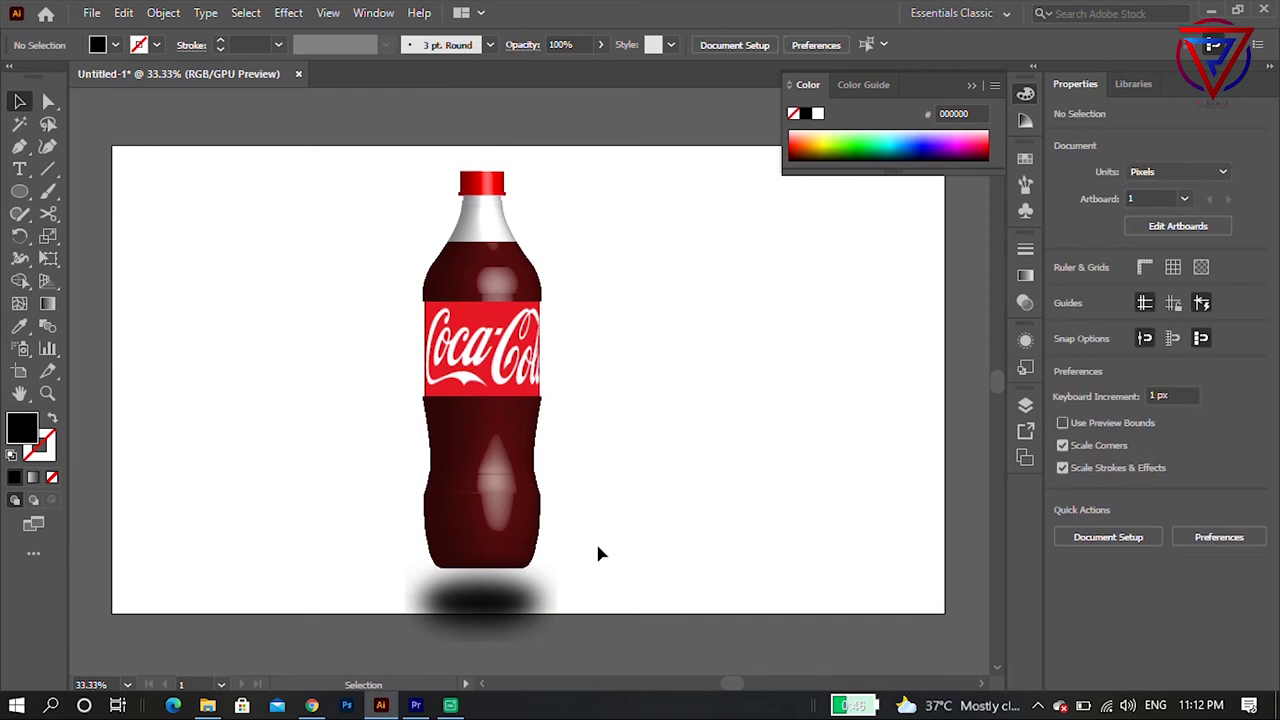
Select the bottle with its shadow and move them up and right.
{"action": "scroll", "coordinate": [598, 553], "scroll_direction": "down", "scroll_amount": 1}
{"action": "mouse_move", "coordinate": [591, 607]}
{"action": "left_mouse_down"}
{"action": "mouse_move", "coordinate": [556, 262]}
{"action": "mouse_move", "coordinate": [547, 300]}
{"action": "left_mouse_up"}
{"action": "left_click_drag", "start_coordinate": [513, 419], "coordinate": [543, 397]}
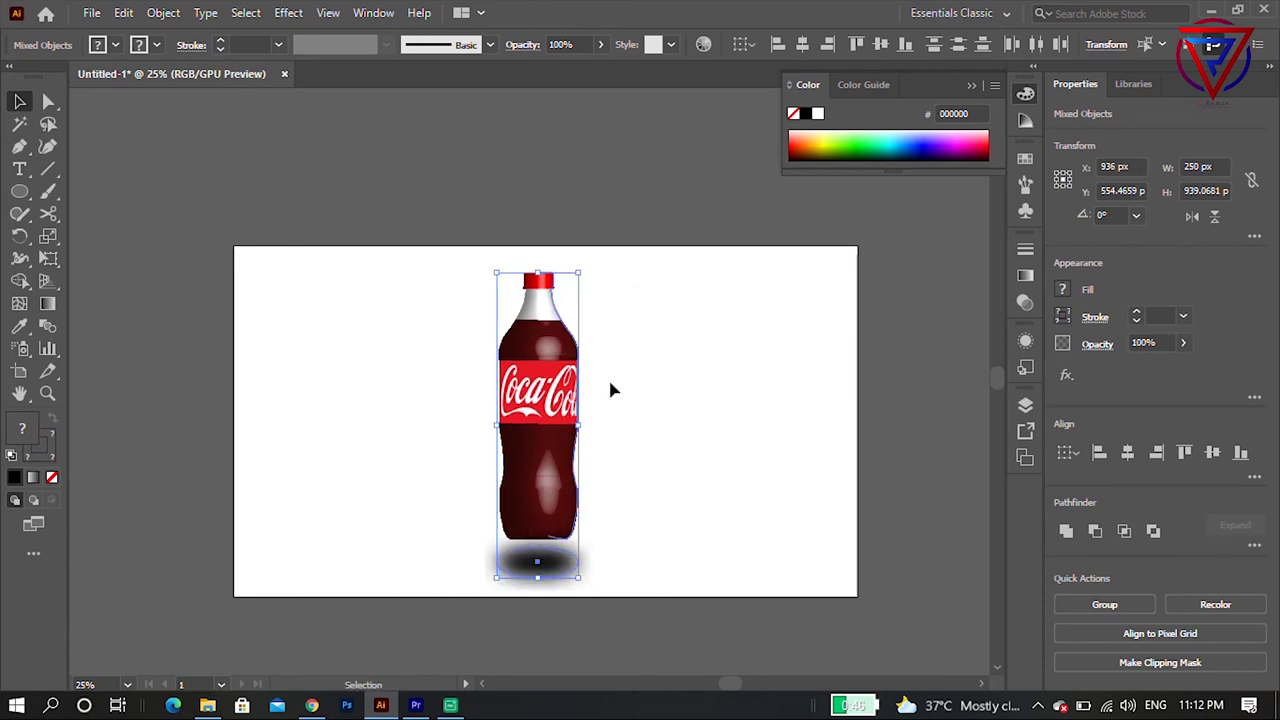
Duplicate the bottle and shadow to the right and scale the copy down to 182 × 683 px.
{"action": "left_click", "coordinate": [643, 377]}
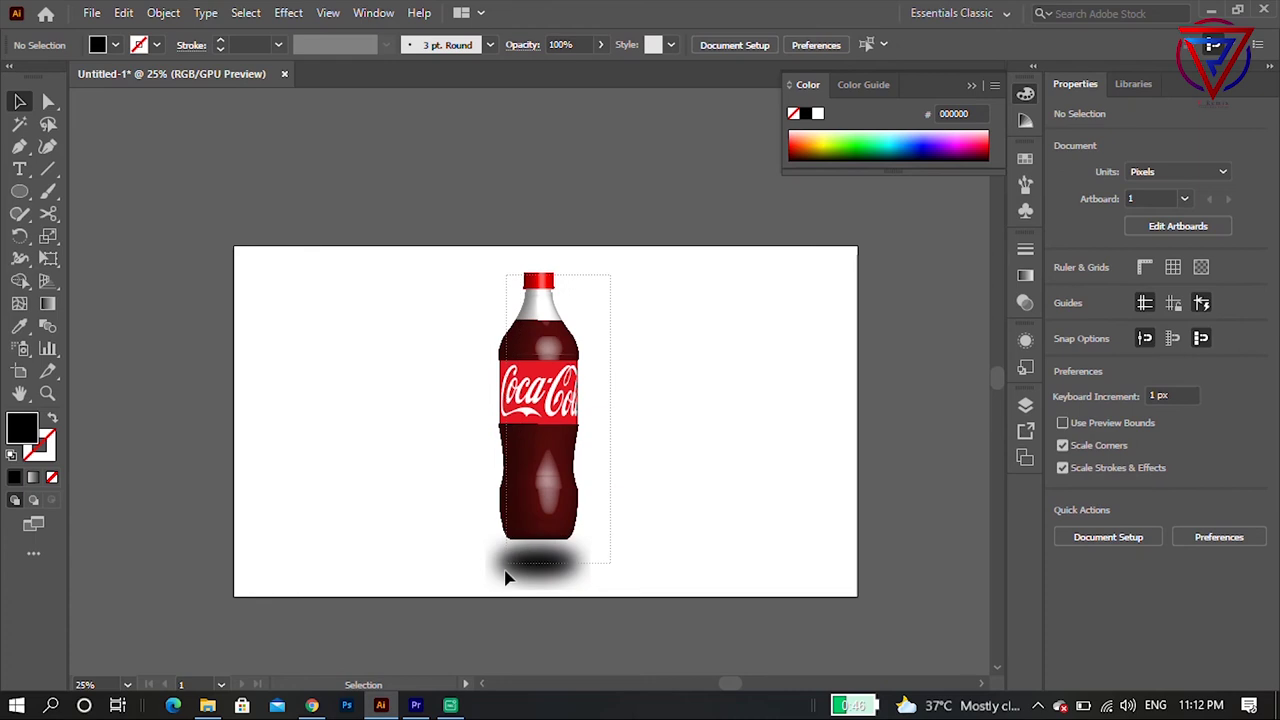
{"action": "left_click", "coordinate": [536, 404]}
{"action": "left_click_drag", "start_coordinate": [545, 400], "coordinate": [686, 320]}
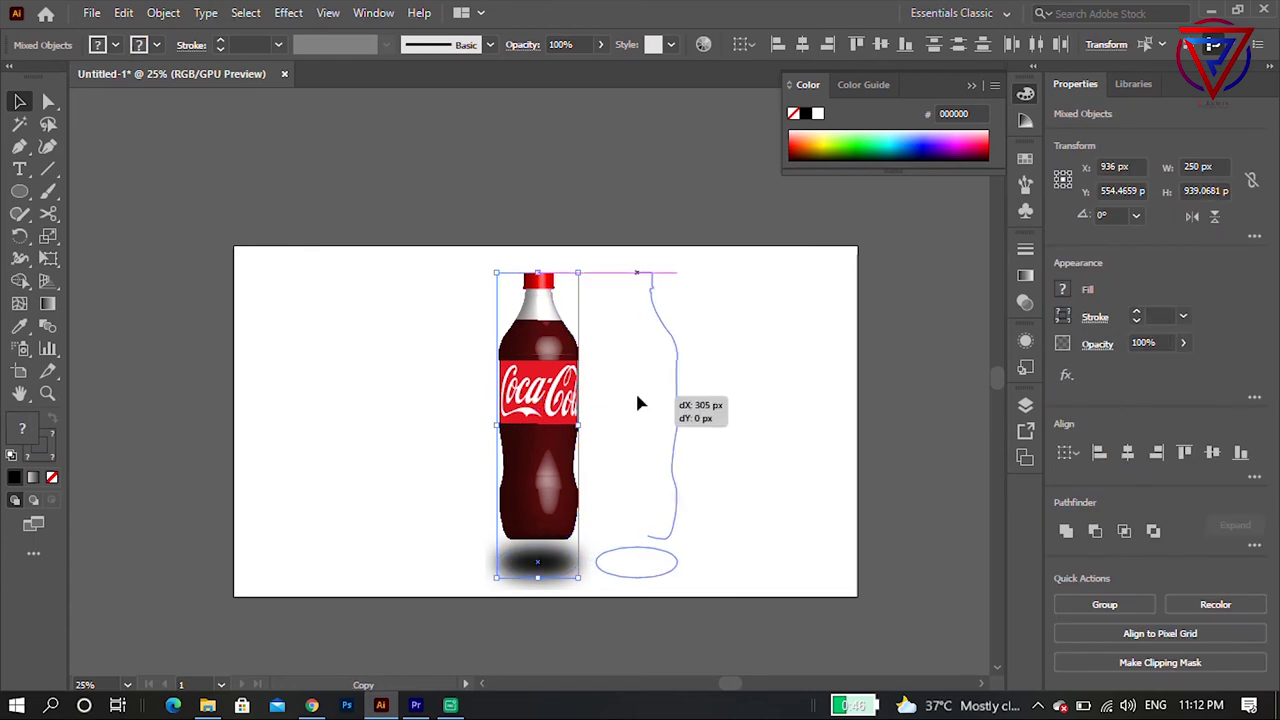
{"action": "left_click_drag", "start_coordinate": [678, 272], "coordinate": [656, 328]}
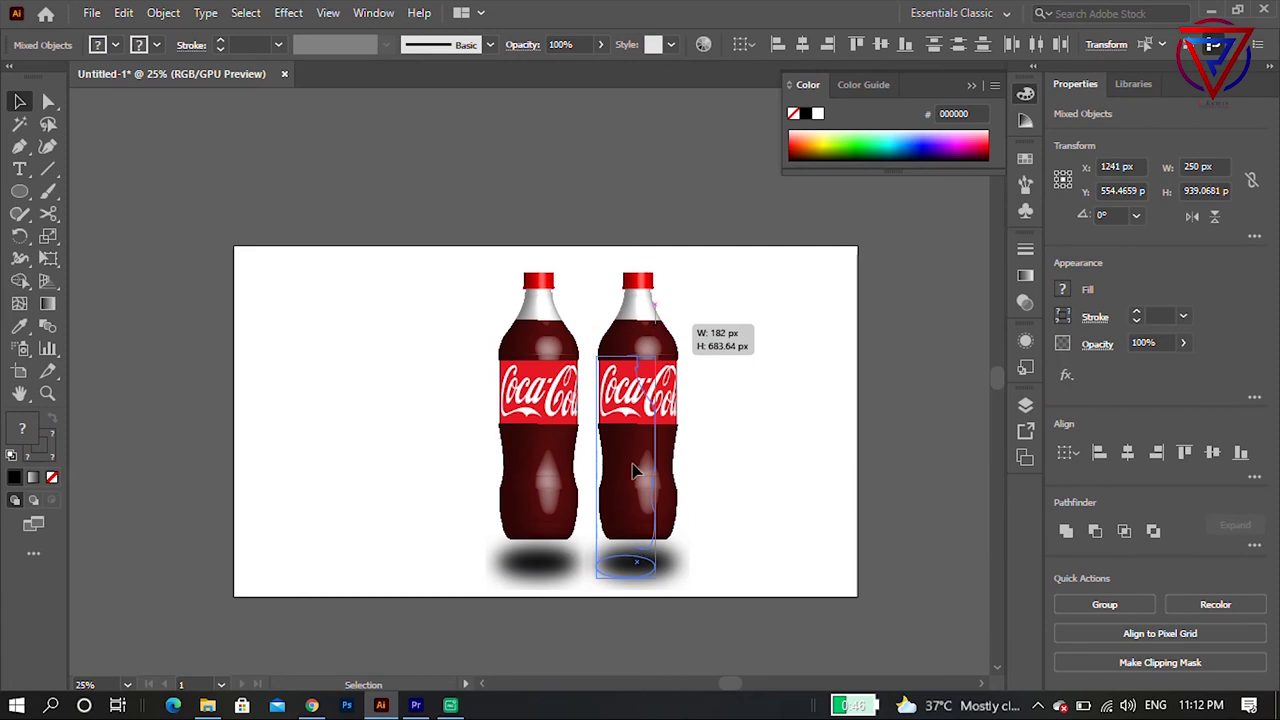
{"action": "left_click_drag", "start_coordinate": [633, 472], "coordinate": [650, 425]}
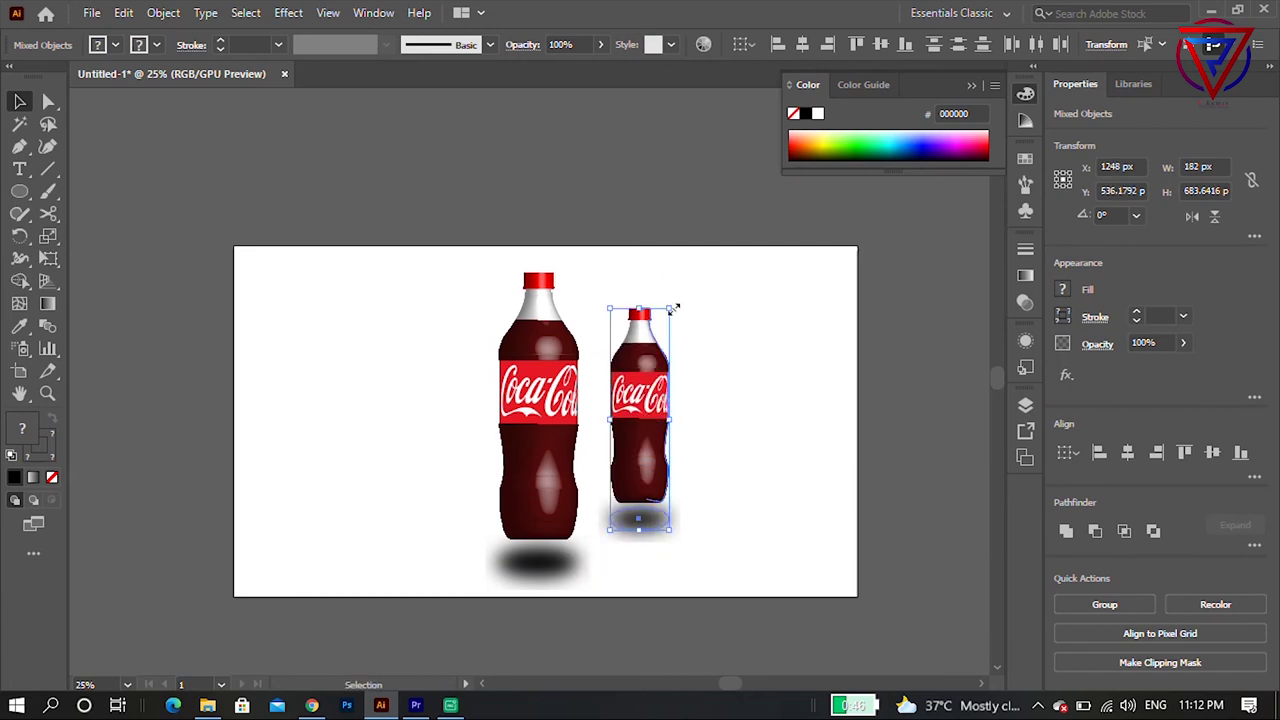
{"action": "left_click_drag", "start_coordinate": [675, 311], "coordinate": [730, 325]}
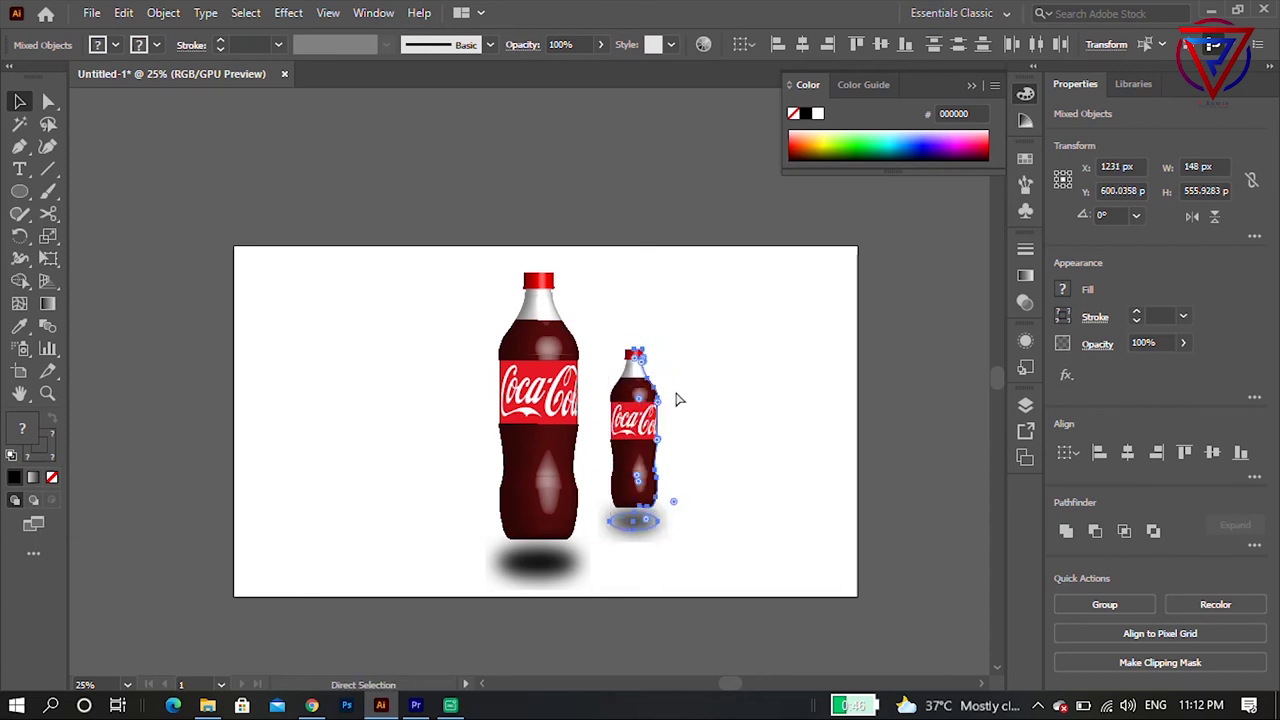
{"action": "key", "text": "ctrl+z"}
Copy the small bottle to the left of the large bottle and select it.
{"action": "left_click_drag", "start_coordinate": [649, 409], "coordinate": [447, 415]}
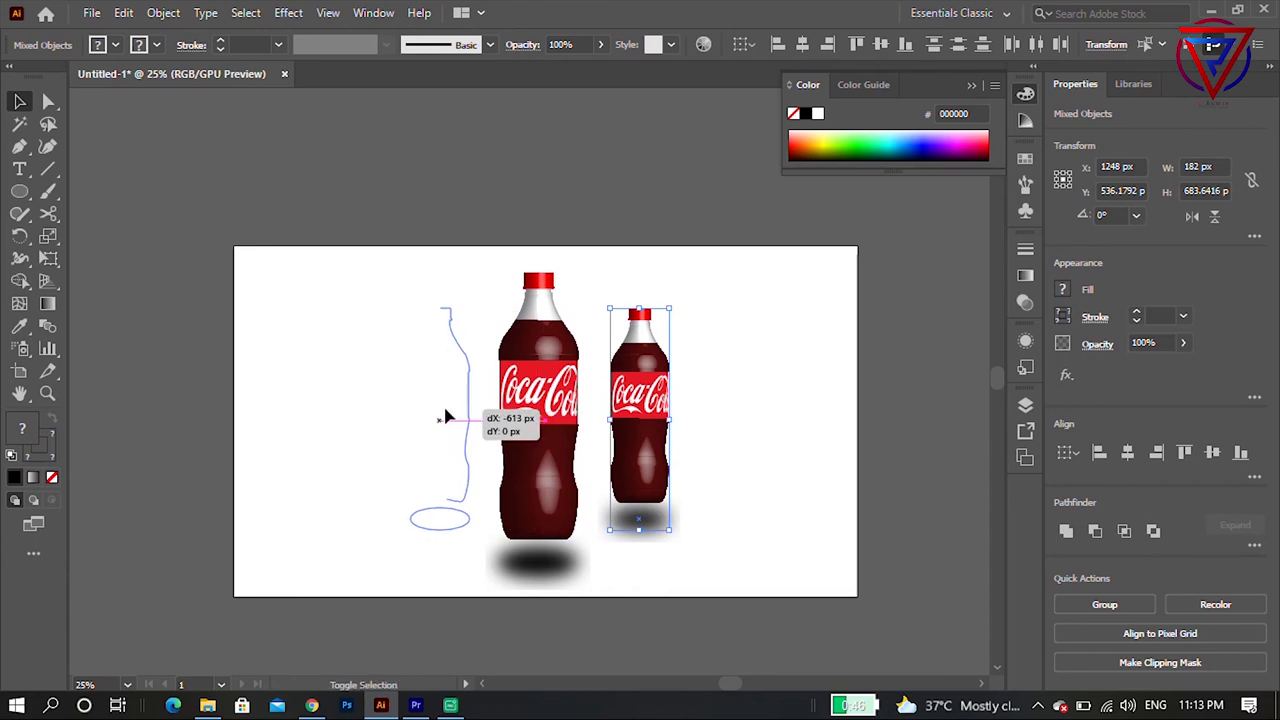
{"action": "left_click_drag", "start_coordinate": [447, 415], "coordinate": [445, 415]}
{"action": "left_click", "coordinate": [759, 372]}
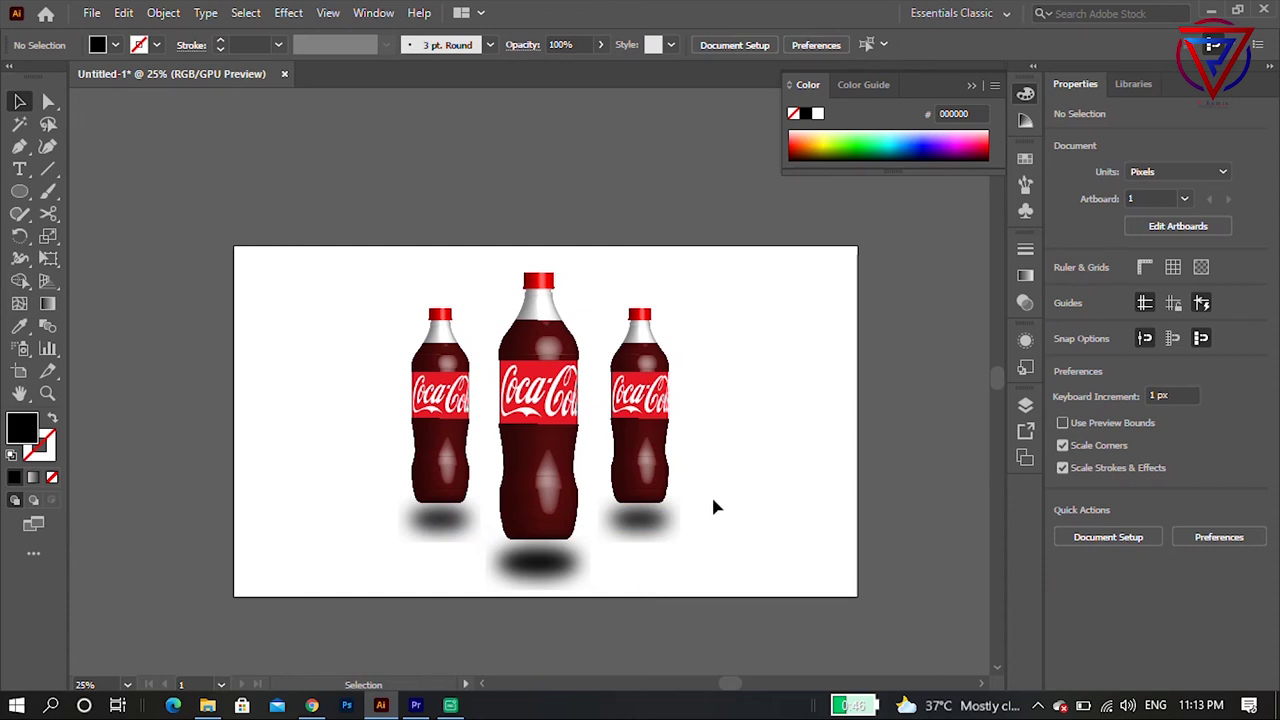
{"action": "left_click_drag", "start_coordinate": [362, 293], "coordinate": [450, 530]}
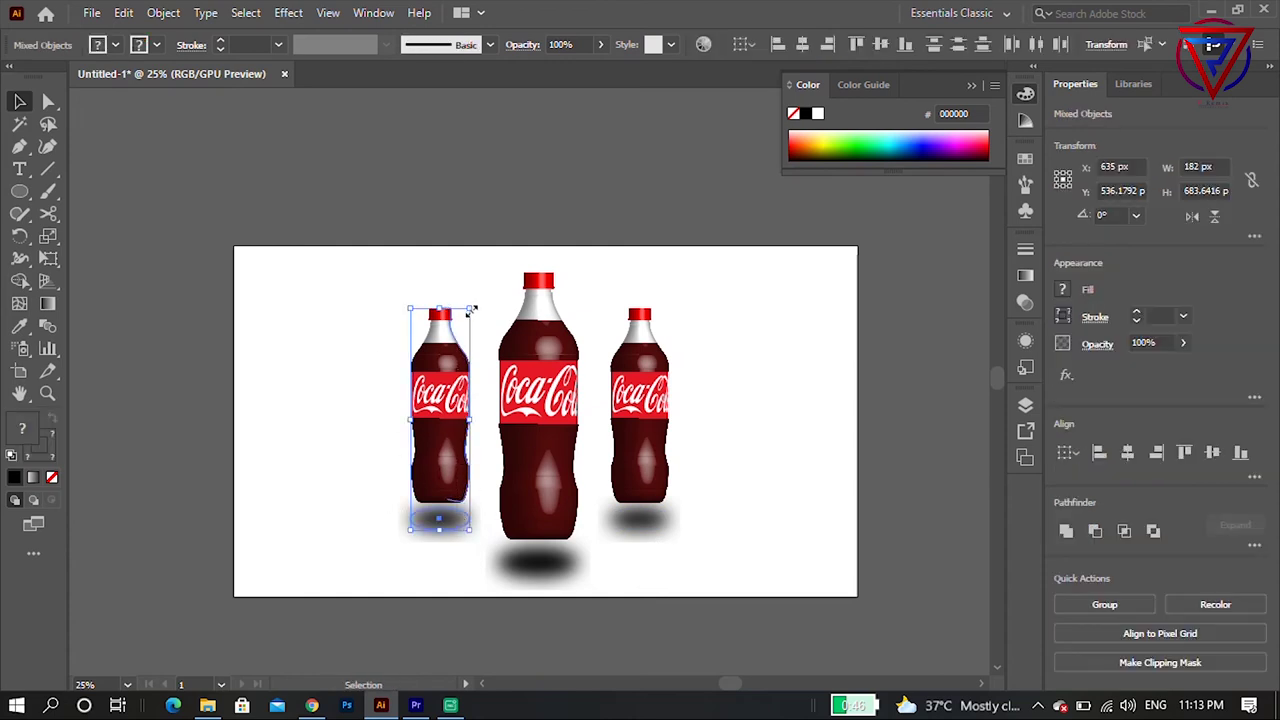
Copy the left bottle further left and shrink it to 128 × 480 px, cancelling the Move dialog.
{"action": "left_click_drag", "start_coordinate": [435, 388], "coordinate": [381, 396]}
{"action": "left_click_drag", "start_coordinate": [403, 321], "coordinate": [384, 363]}
{"action": "key", "text": "Return"}
{"action": "left_click", "coordinate": [734, 492]}
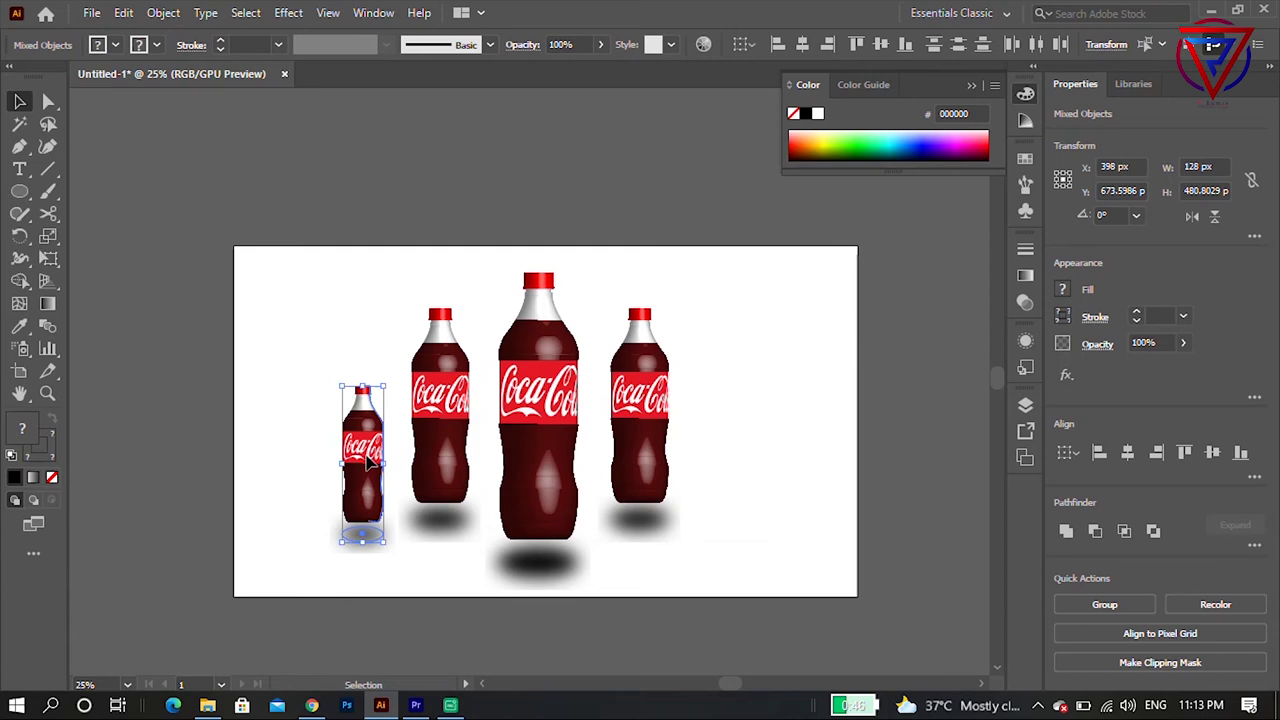
Move the smallest bottle and its shadow up beside the second bottle.
{"action": "left_click", "coordinate": [271, 405]}
{"action": "left_click_drag", "start_coordinate": [370, 452], "coordinate": [401, 460]}
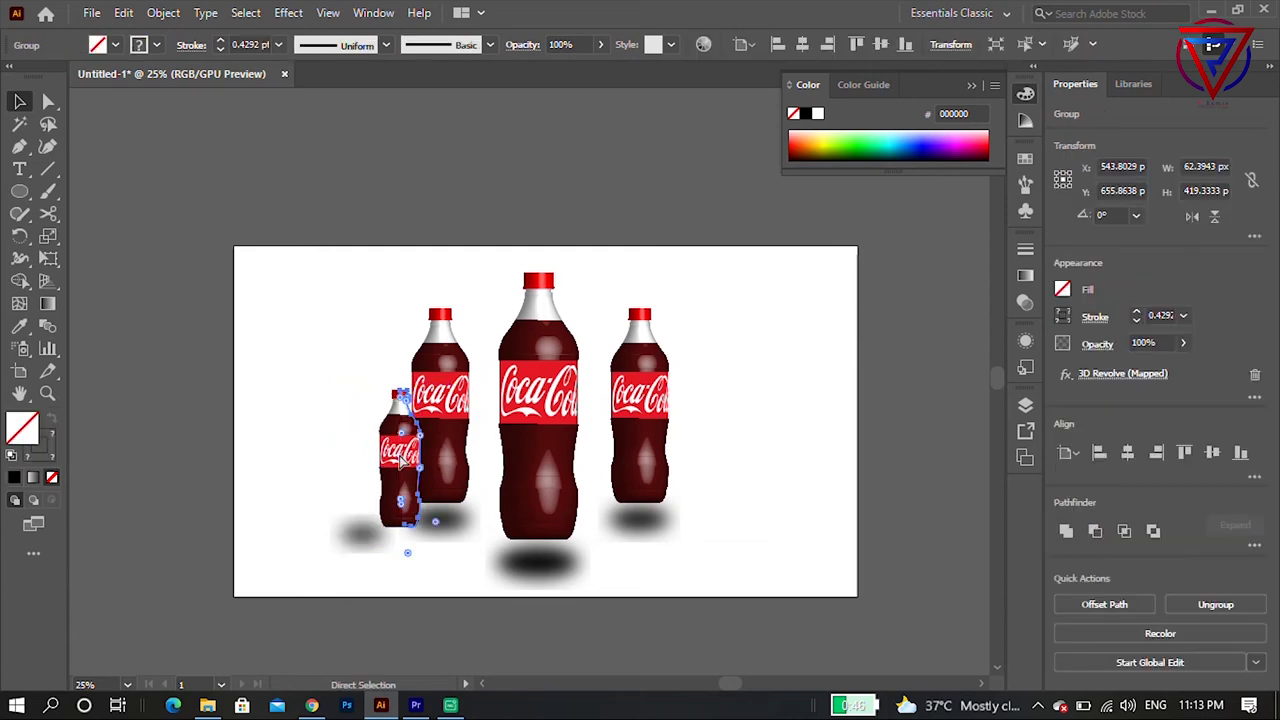
{"action": "left_click", "coordinate": [293, 399]}
{"action": "mouse_move", "coordinate": [300, 379]}
{"action": "left_mouse_down"}
{"action": "mouse_move", "coordinate": [380, 529]}
{"action": "mouse_move", "coordinate": [365, 462]}
{"action": "mouse_move", "coordinate": [393, 420]}
{"action": "left_mouse_up"}
{"action": "left_click", "coordinate": [314, 406]}
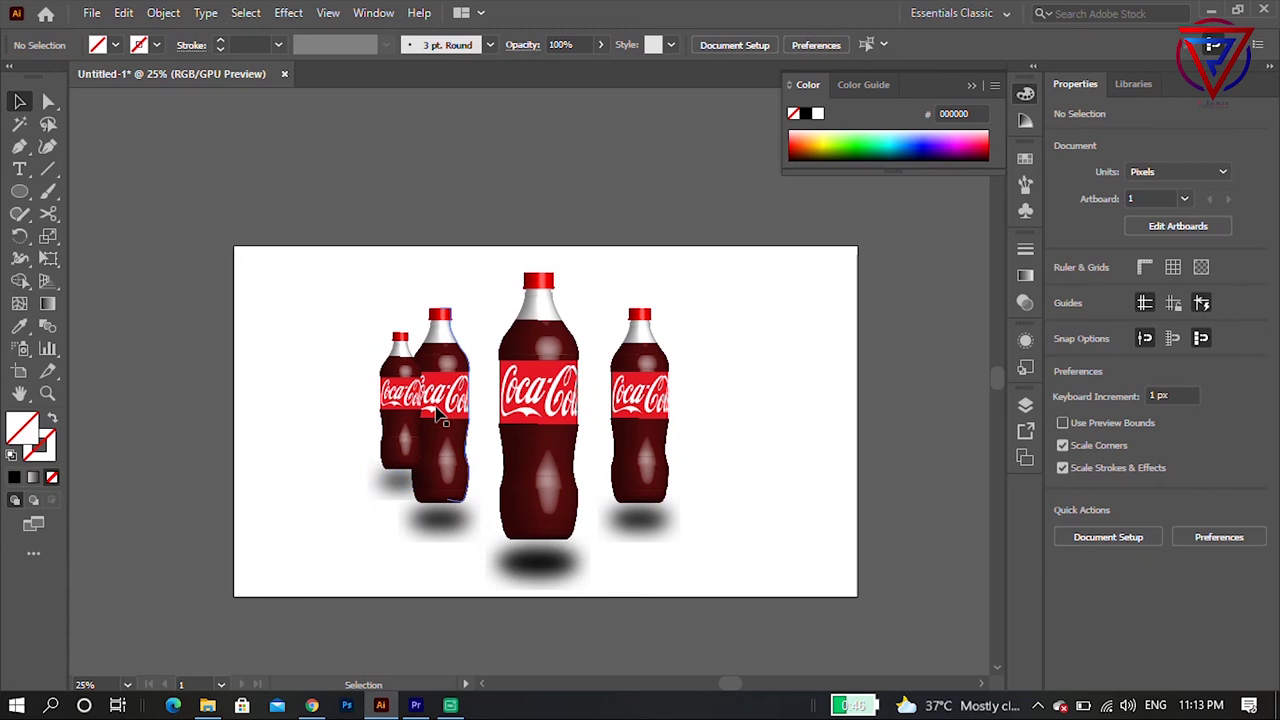
{"action": "right_click", "coordinate": [399, 482]}
{"action": "mouse_move", "coordinate": [448, 346]}
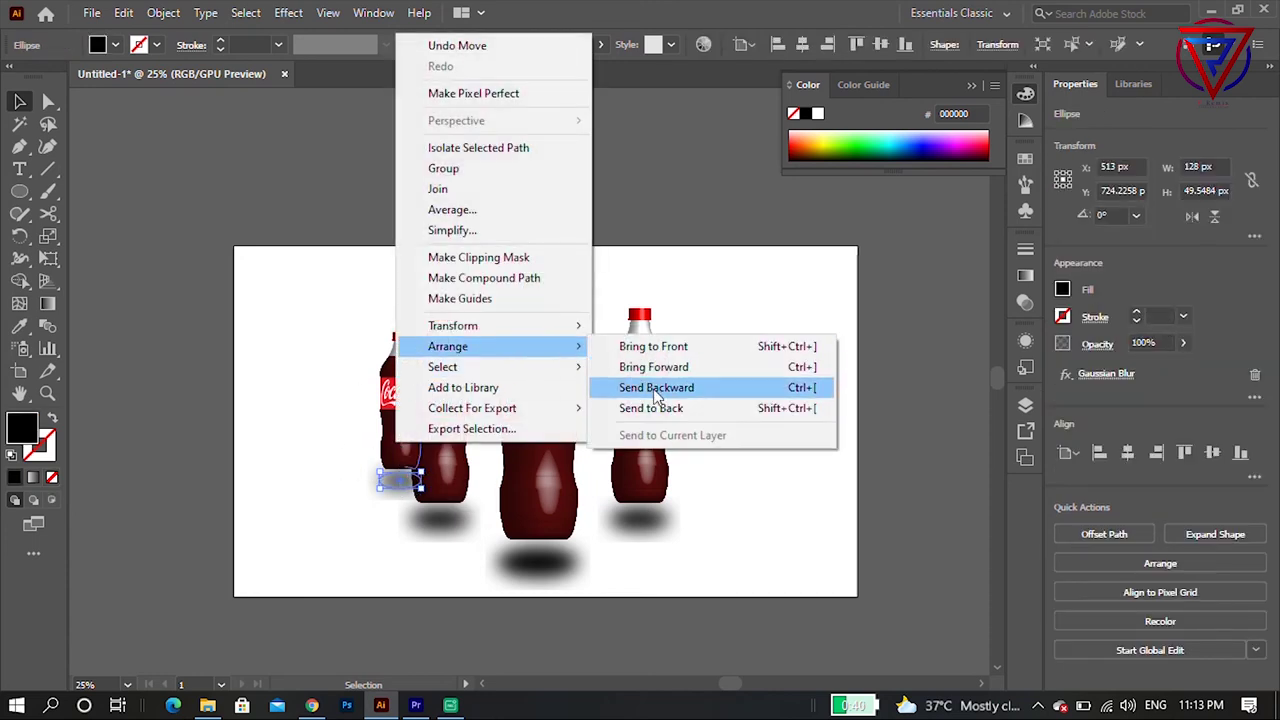
Send the smallest bottle's shadow to back and bring the second bottle group to front.
{"action": "left_click", "coordinate": [655, 408]}
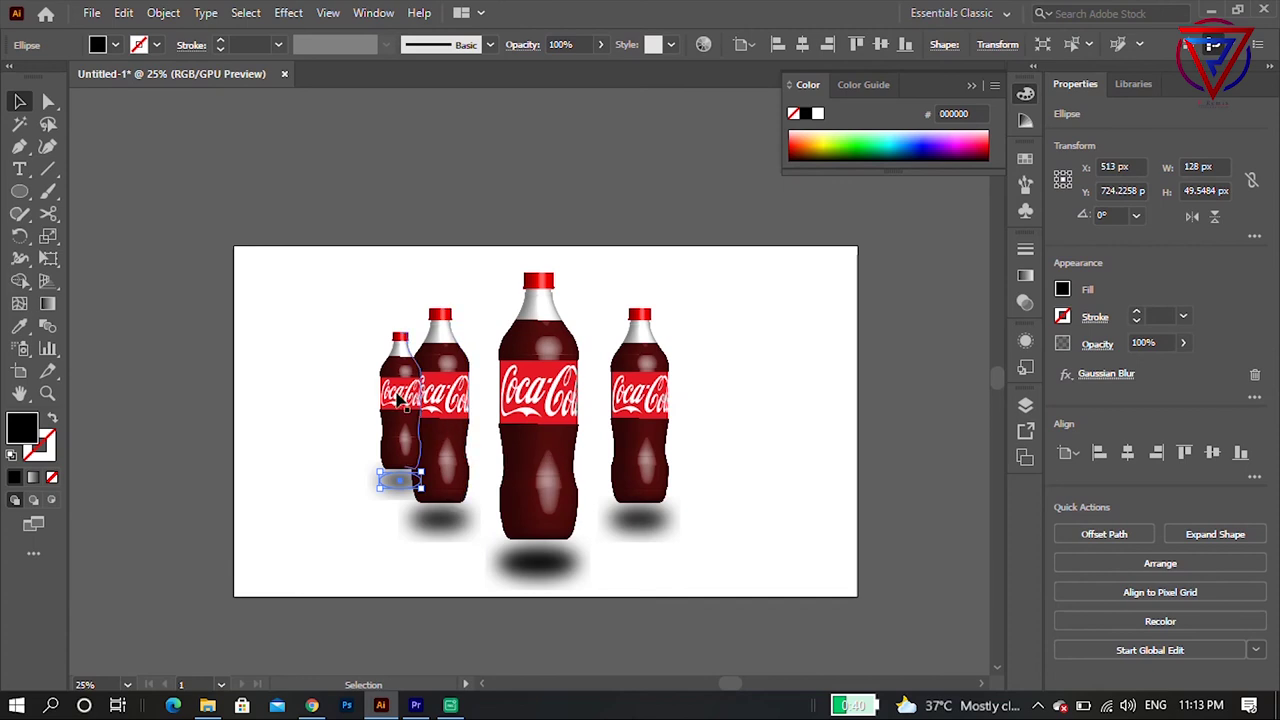
{"action": "left_click", "coordinate": [360, 322]}
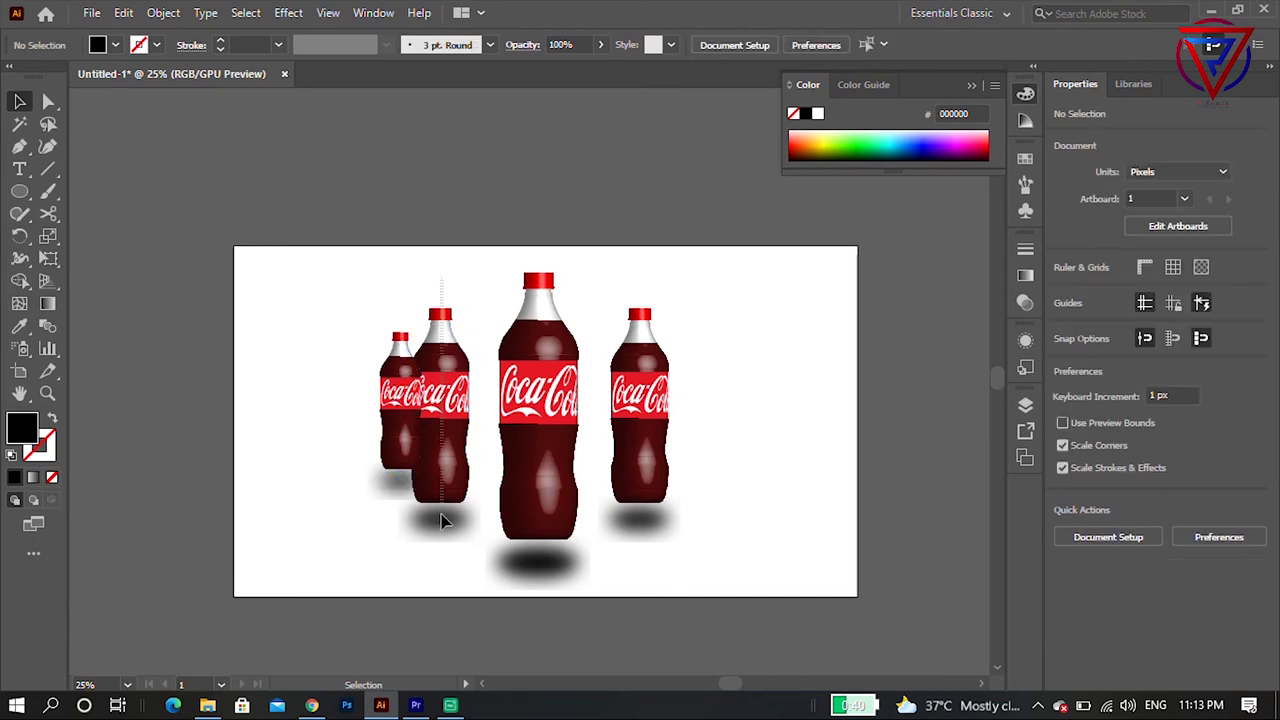
{"action": "left_click_drag", "start_coordinate": [445, 295], "coordinate": [447, 532]}
{"action": "right_click", "coordinate": [447, 470]}
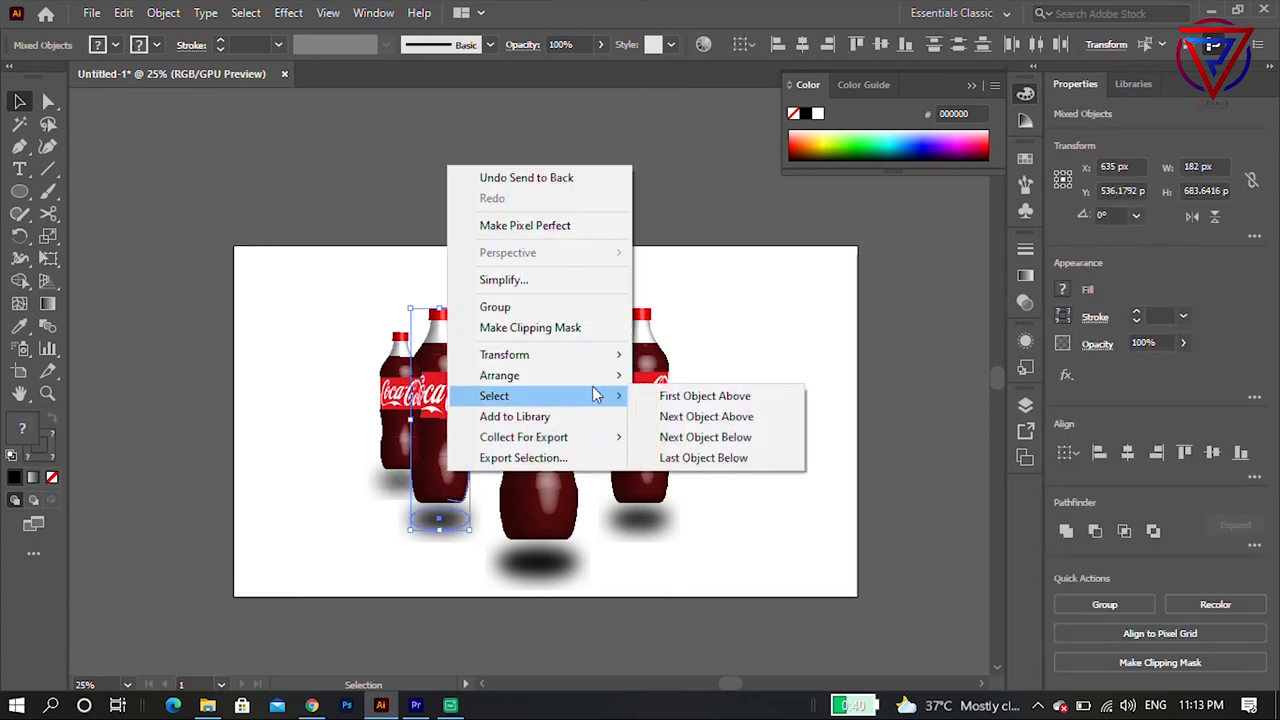
{"action": "mouse_move", "coordinate": [499, 375]}
{"action": "left_click", "coordinate": [689, 372]}
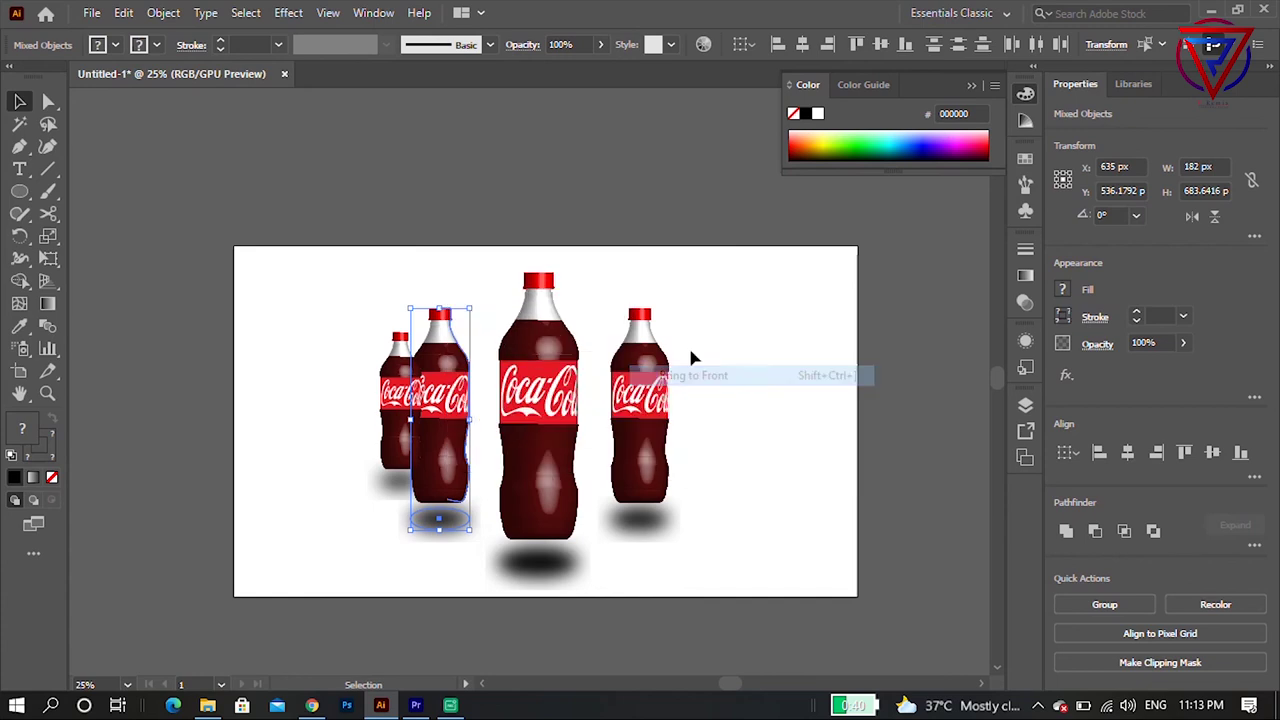
{"action": "left_click", "coordinate": [735, 276]}
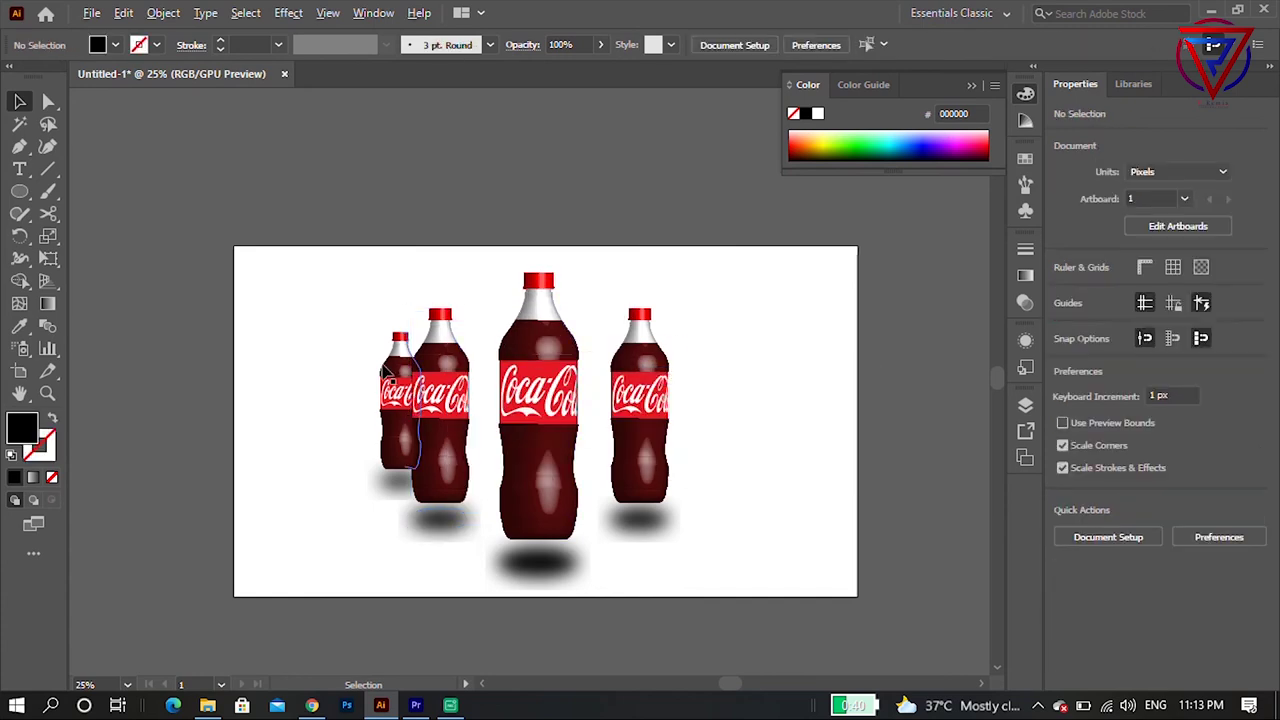
{"action": "scroll", "coordinate": [386, 372], "scroll_direction": "up", "scroll_amount": 2}
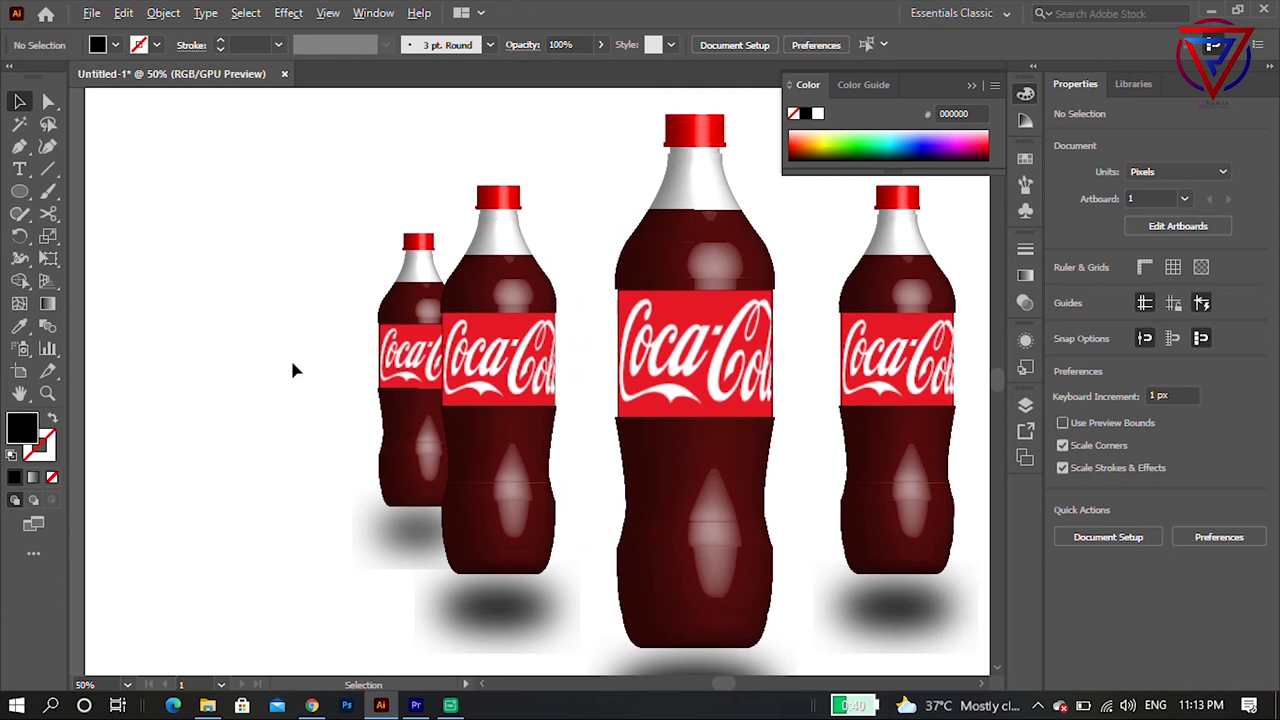
Shift the smallest bottle slightly right and move the second bottle lower and further right.
{"action": "scroll", "coordinate": [300, 357], "scroll_direction": "down", "scroll_amount": 1, "text": "alt"}
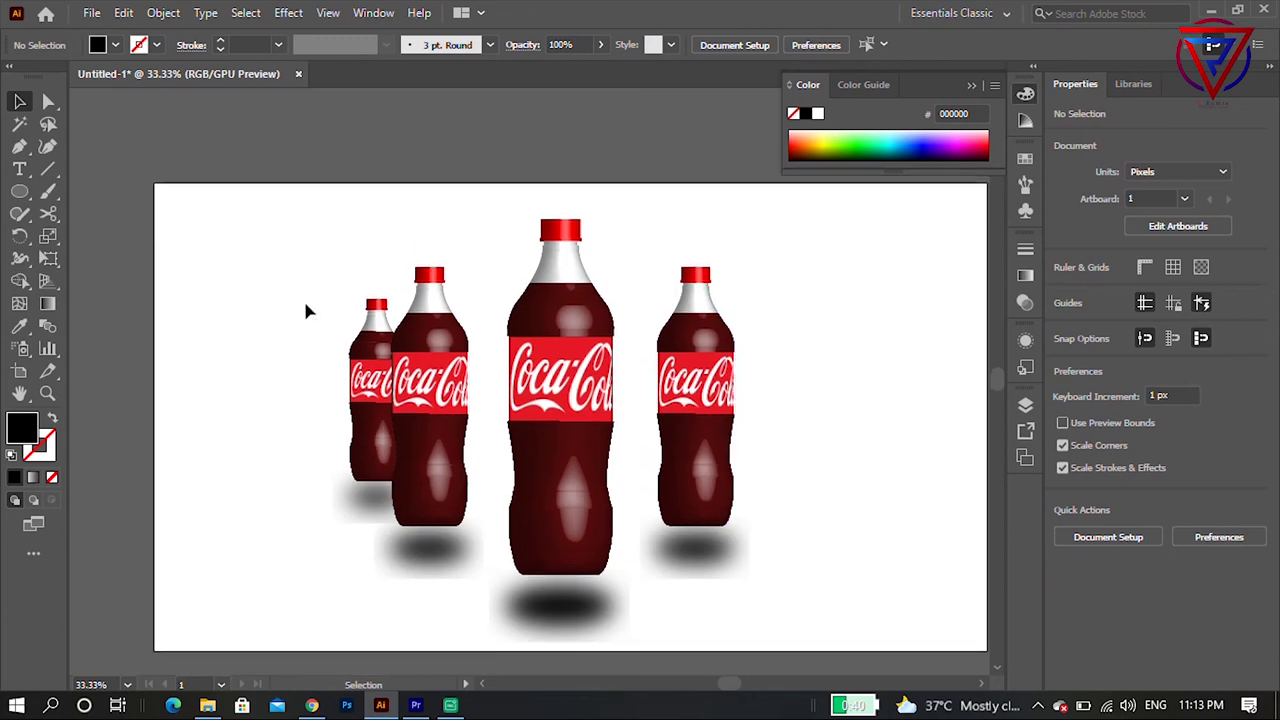
{"action": "left_click", "coordinate": [372, 497]}
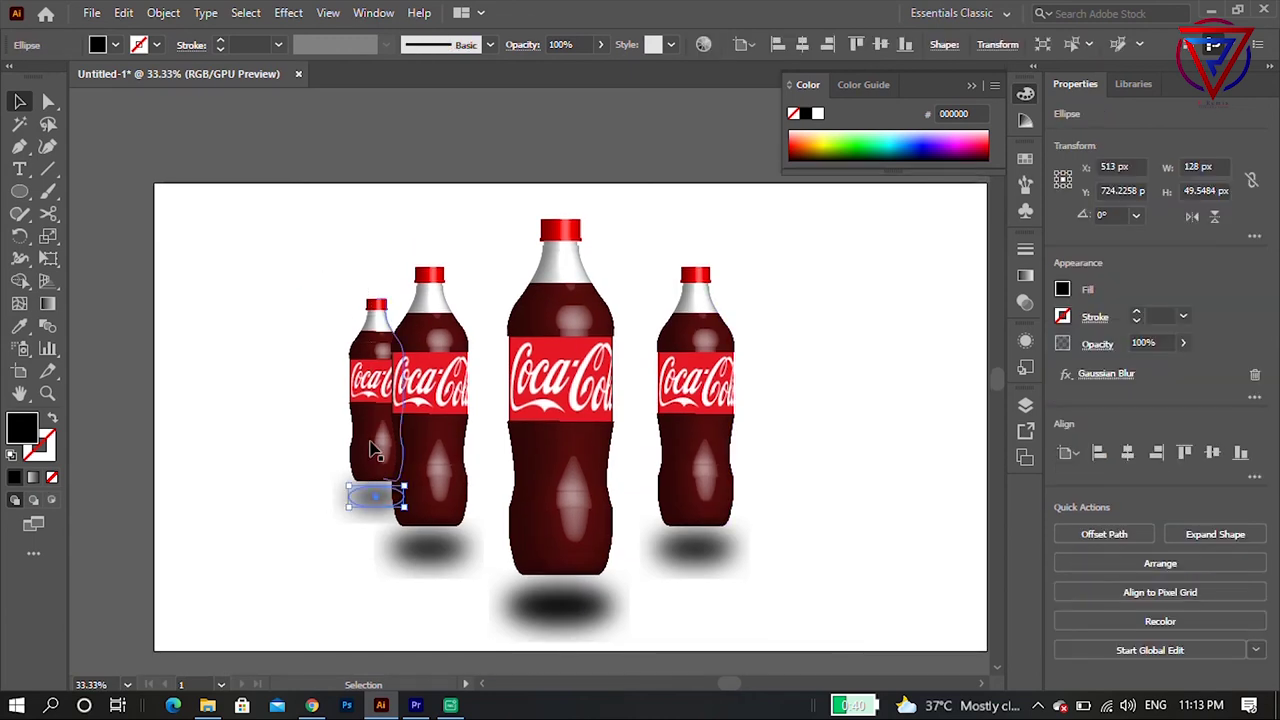
{"action": "left_click_drag", "start_coordinate": [372, 447], "coordinate": [386, 452]}
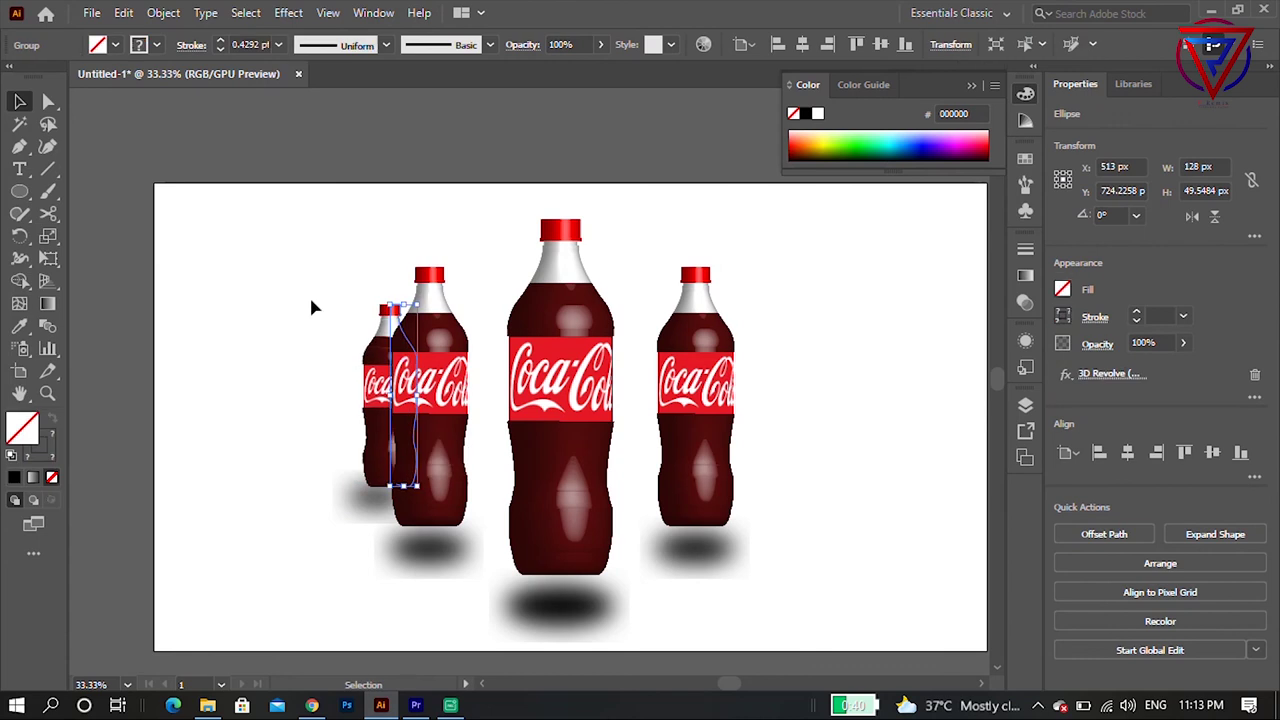
{"action": "left_click", "coordinate": [447, 231]}
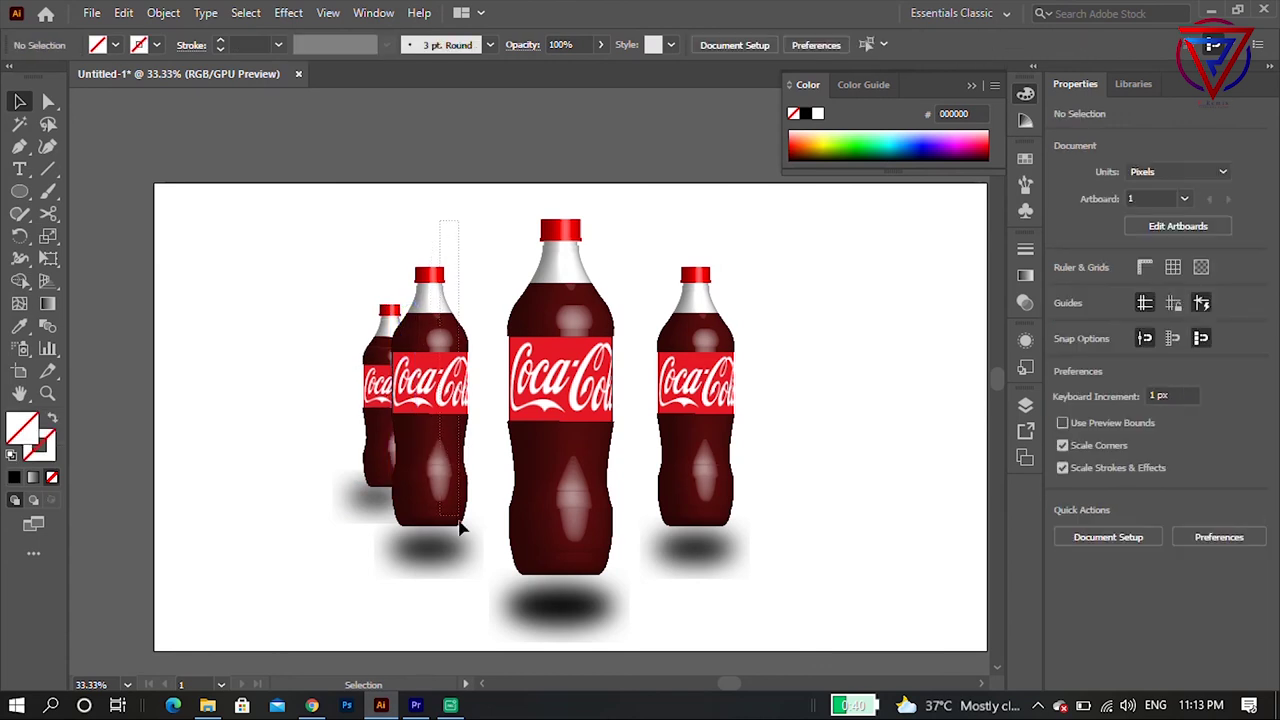
{"action": "mouse_move", "coordinate": [457, 563]}
{"action": "left_mouse_down"}
{"action": "mouse_move", "coordinate": [425, 485]}
{"action": "mouse_move", "coordinate": [448, 500]}
{"action": "left_mouse_up"}
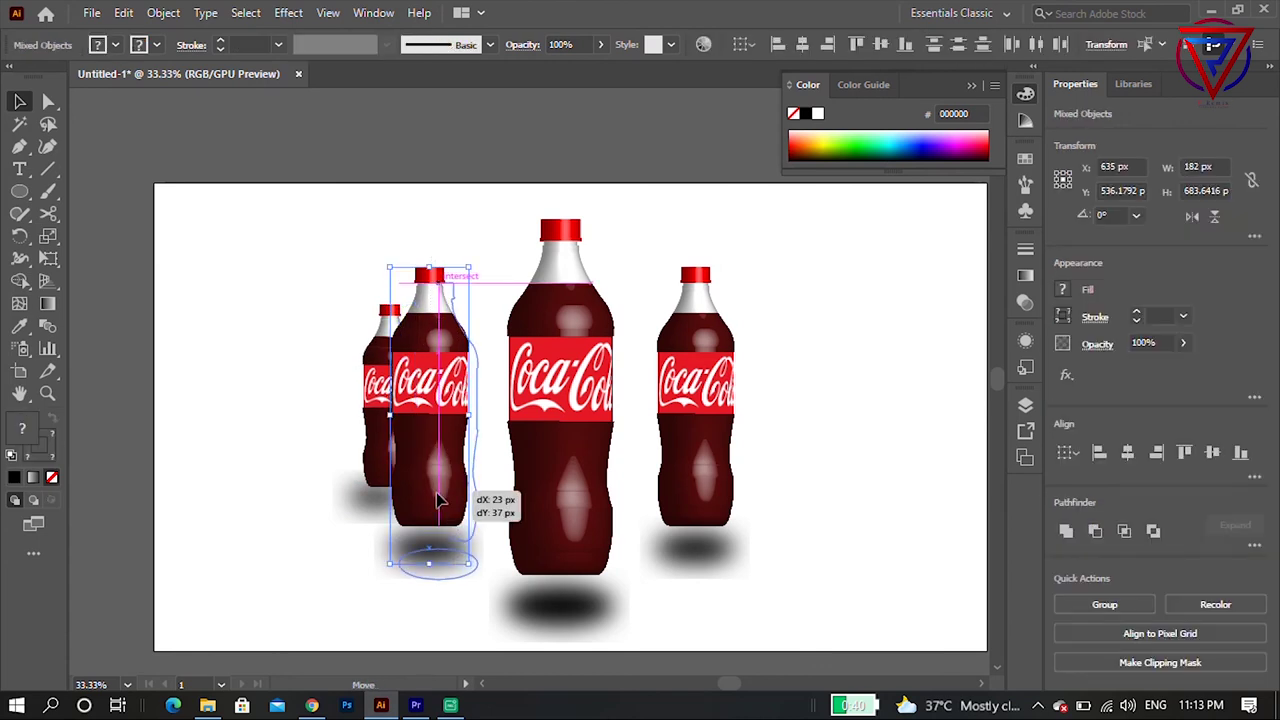
{"action": "left_click_drag", "start_coordinate": [448, 500], "coordinate": [449, 487]}
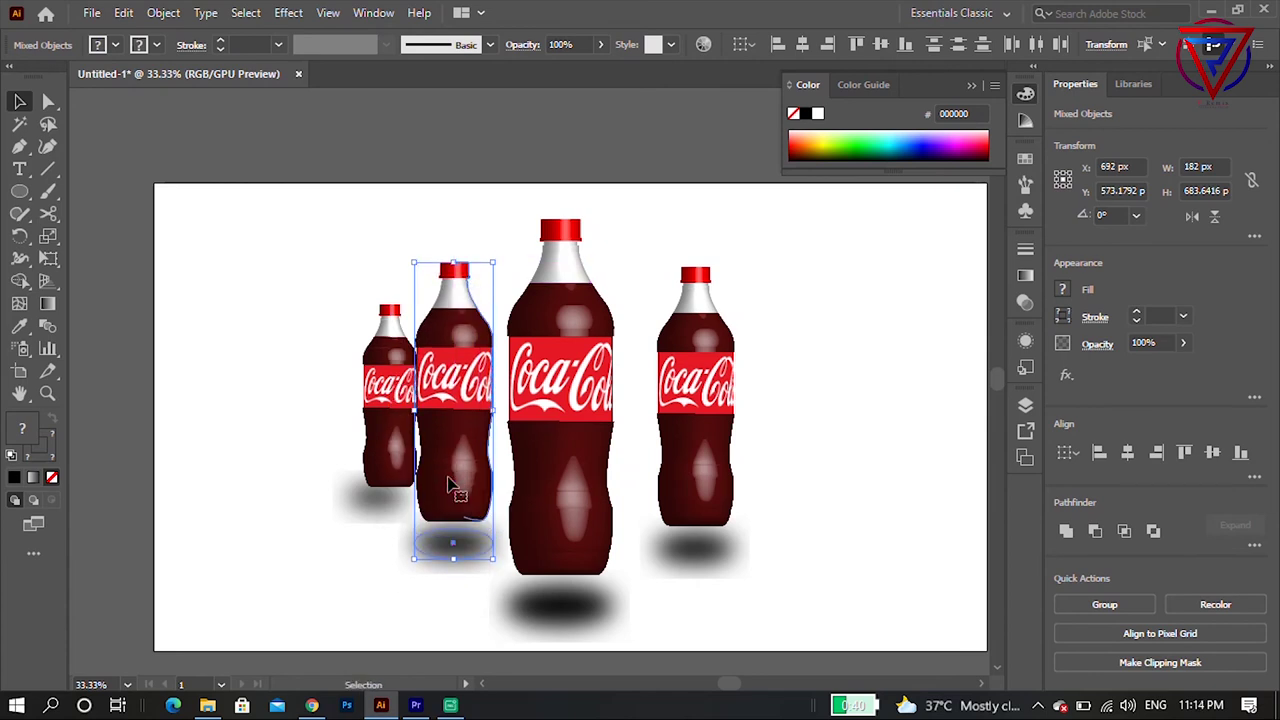
Delete the right-hand bottle and its shadow.
{"action": "left_click", "coordinate": [809, 390]}
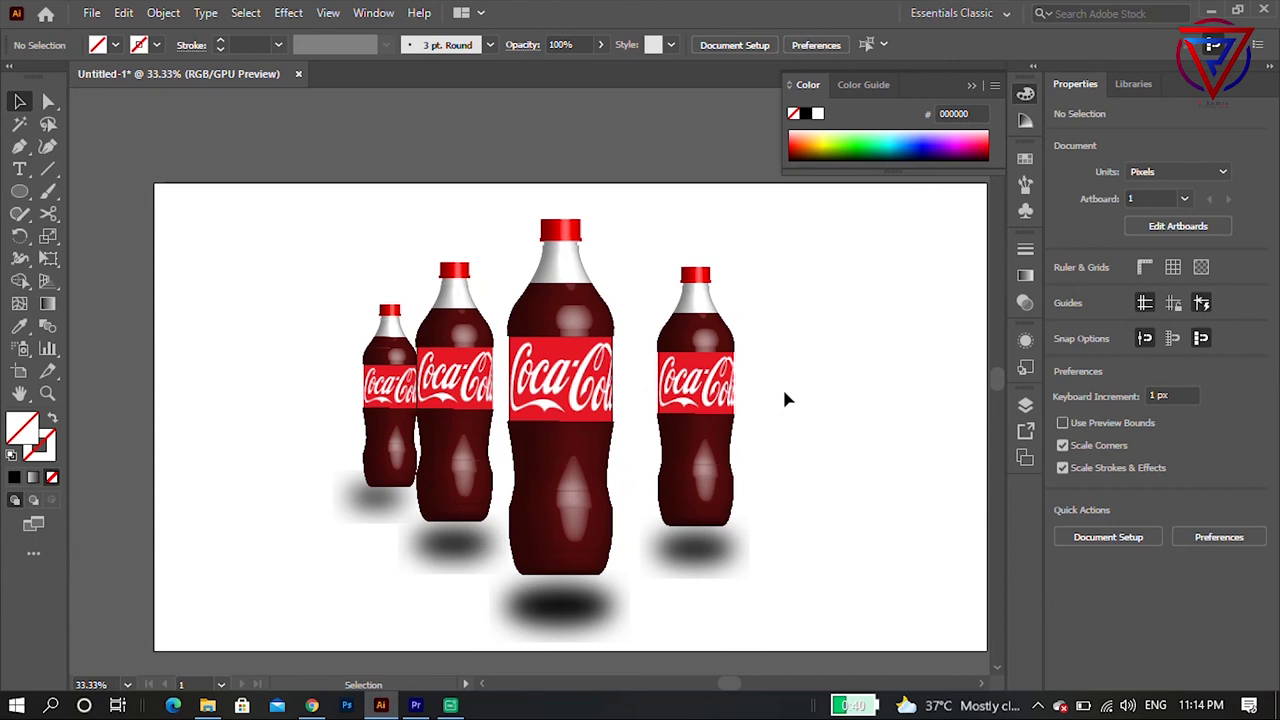
{"action": "left_click_drag", "start_coordinate": [726, 574], "coordinate": [729, 564]}
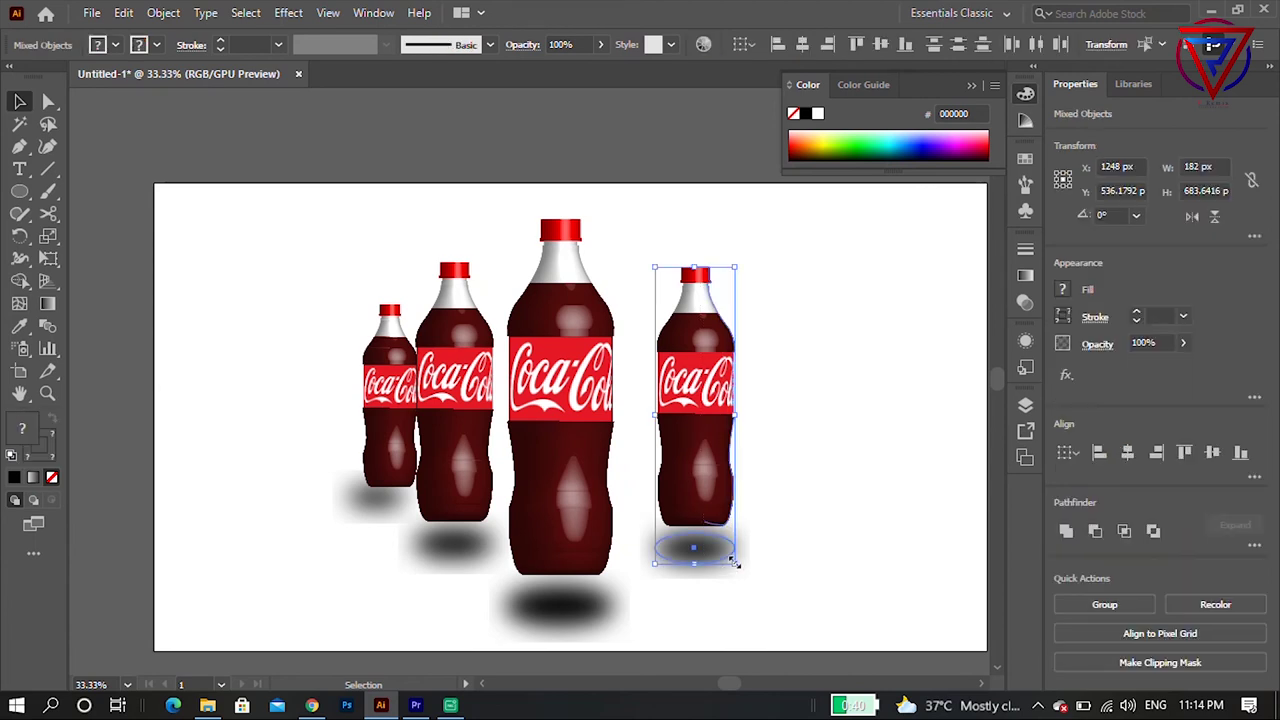
{"action": "key", "text": "Delete"}
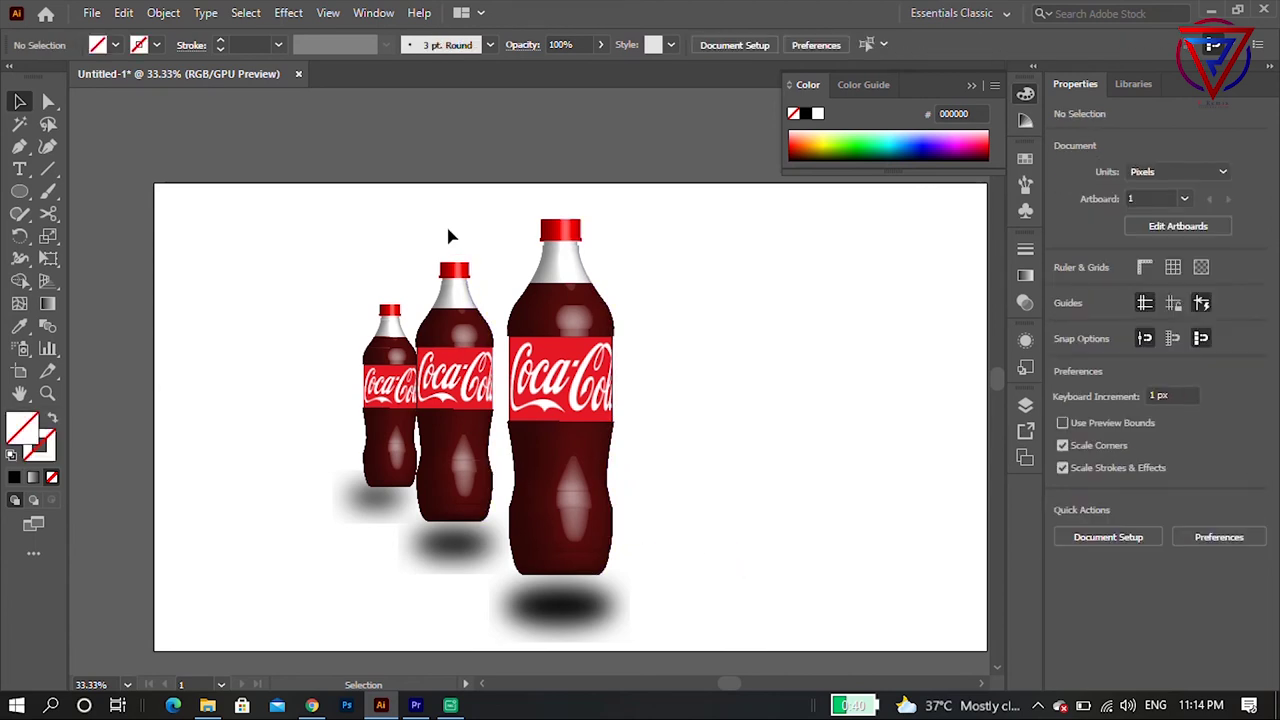
Move the middle bottle and its shadow slightly up and left.
{"action": "left_click_drag", "start_coordinate": [450, 494], "coordinate": [460, 565]}
{"action": "left_click_drag", "start_coordinate": [440, 463], "coordinate": [457, 471]}
{"action": "left_click", "coordinate": [716, 421]}
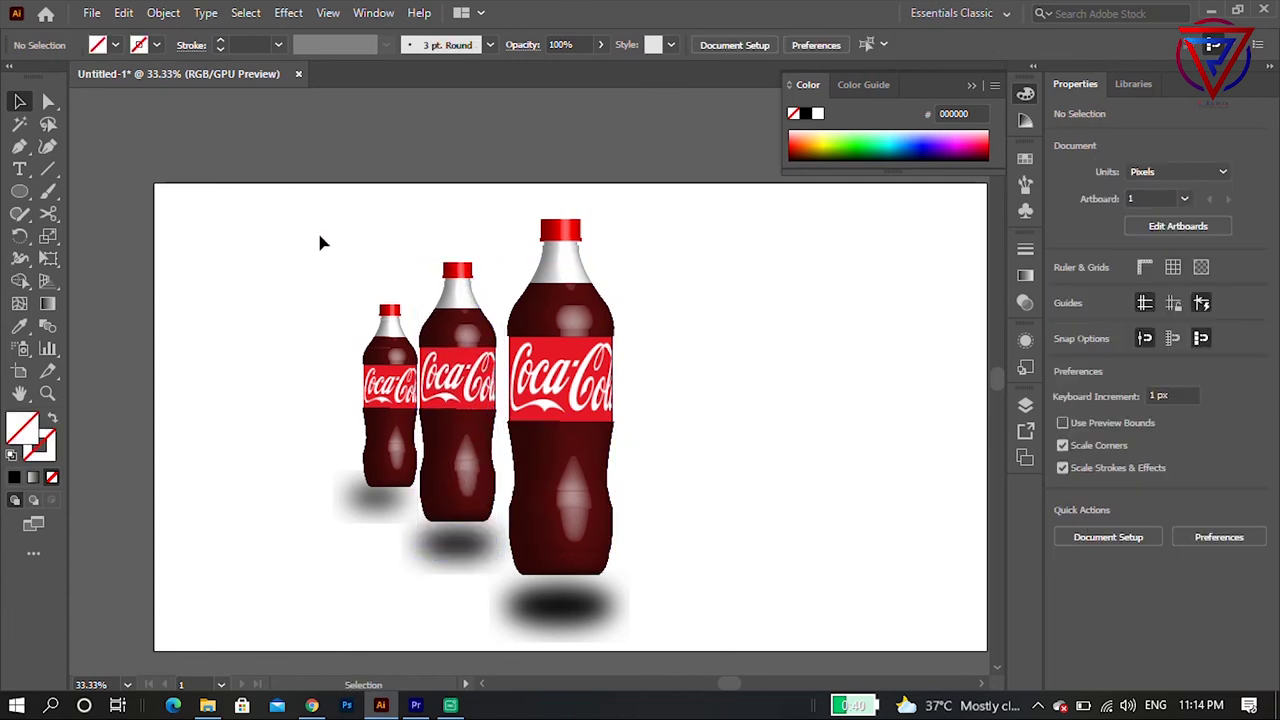
Nudge the small bottle's shadow left to line it up beneath the bottle.
{"action": "mouse_move", "coordinate": [318, 234]}
{"action": "left_mouse_down"}
{"action": "mouse_move", "coordinate": [395, 548]}
{"action": "mouse_move", "coordinate": [380, 517]}
{"action": "mouse_move", "coordinate": [392, 502]}
{"action": "left_mouse_up"}
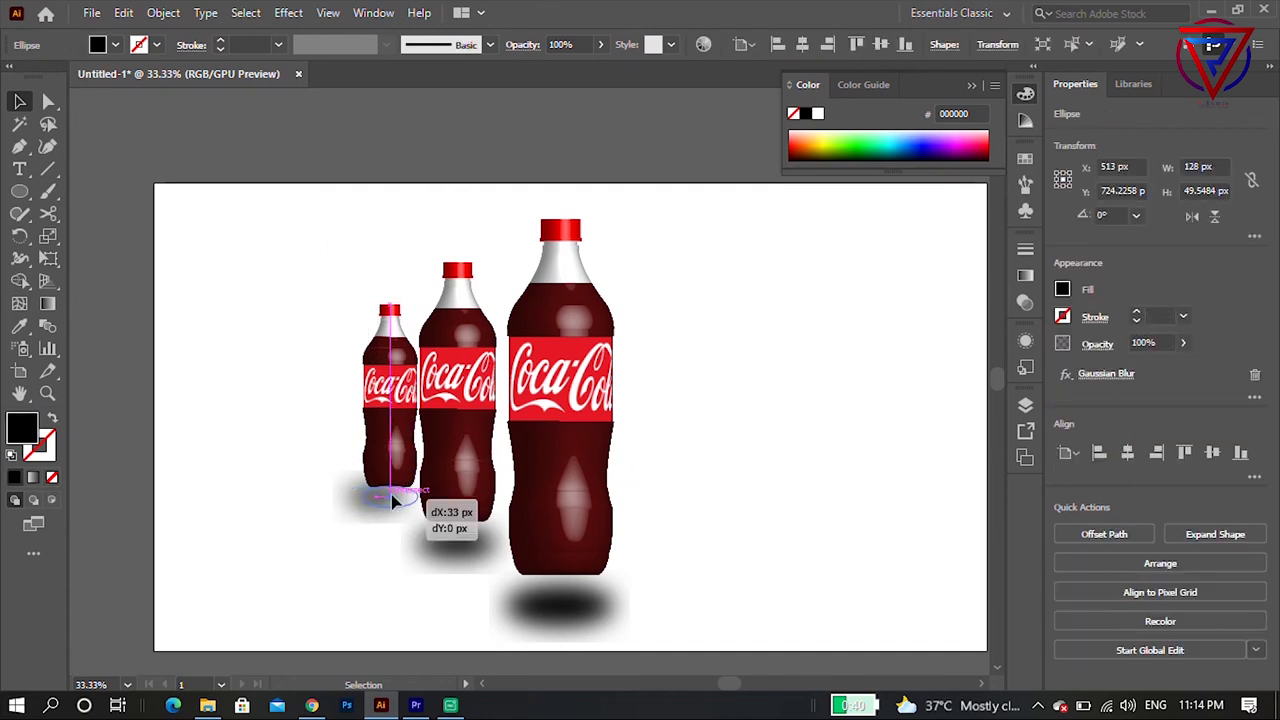
{"action": "left_click", "coordinate": [285, 420]}
{"action": "mouse_move", "coordinate": [296, 256]}
{"action": "left_mouse_down"}
{"action": "mouse_move", "coordinate": [376, 511]}
{"action": "mouse_move", "coordinate": [392, 520]}
{"action": "left_mouse_up"}
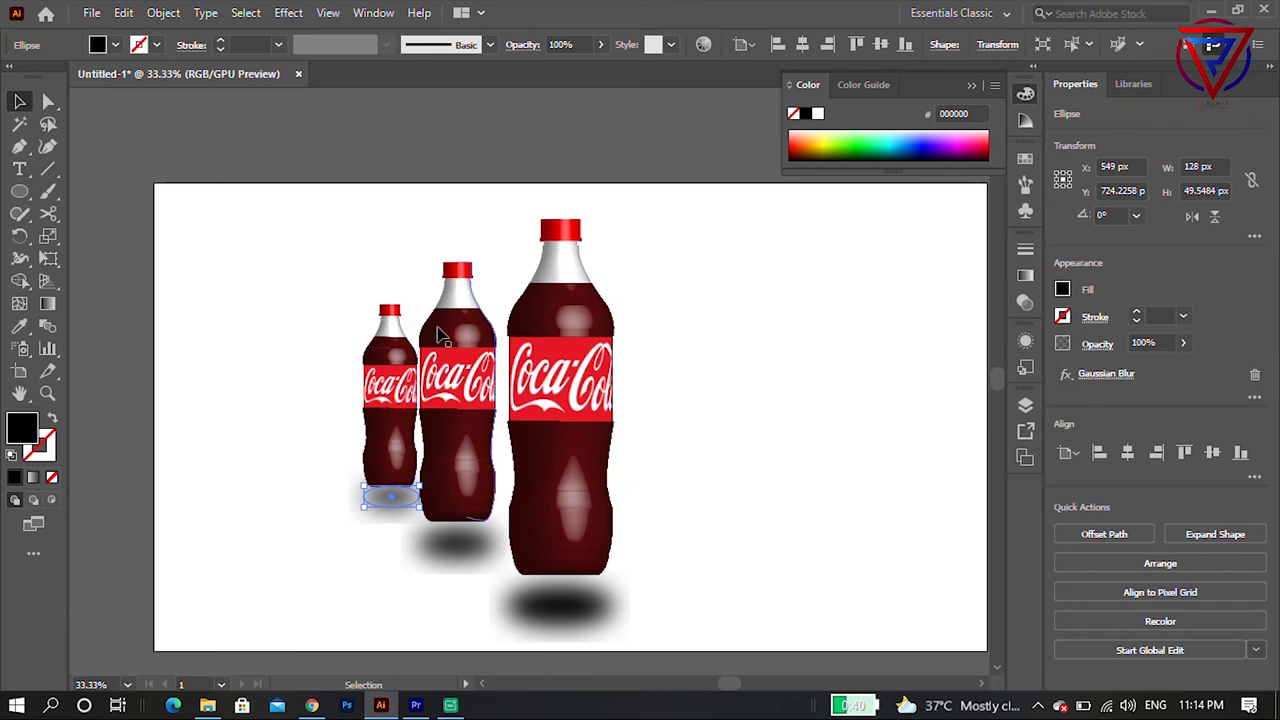
{"action": "key", "text": "Left"}
{"action": "key", "text": "Left"}
{"action": "left_click", "coordinate": [388, 251]}
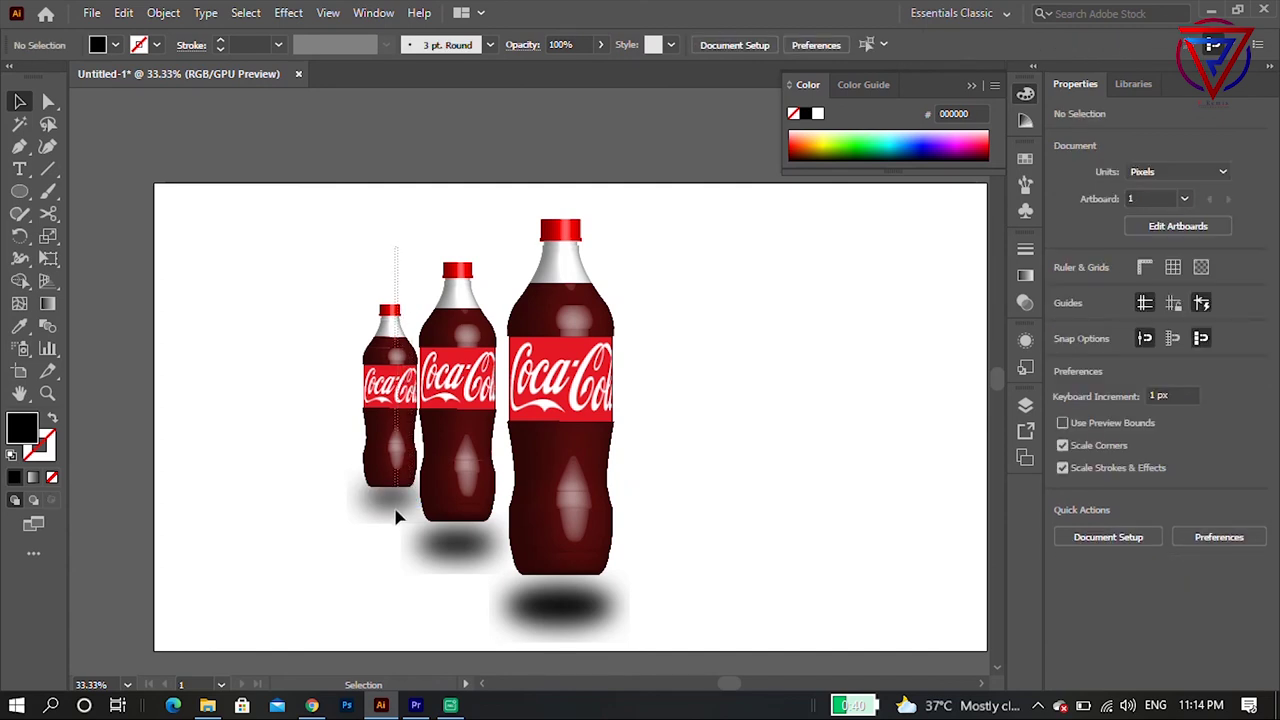
{"action": "left_click_drag", "start_coordinate": [396, 521], "coordinate": [396, 518]}
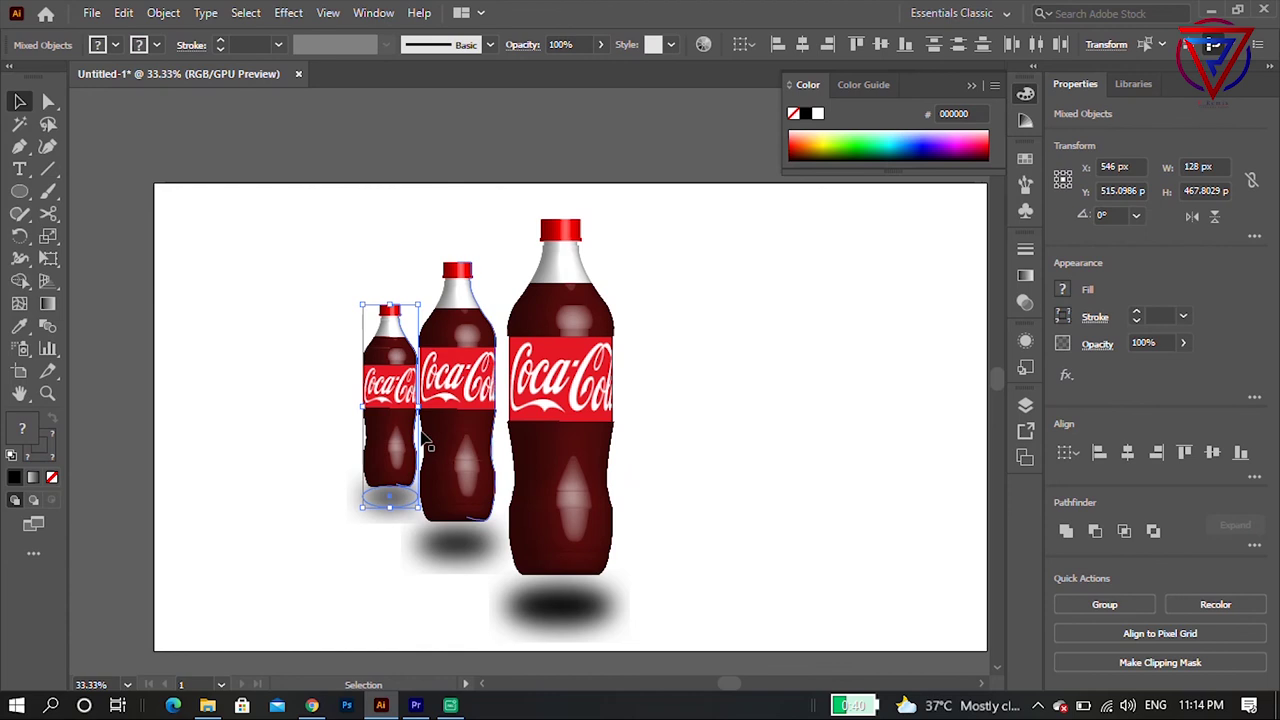
Nudge the small bottle right, then copy it to the left and shrink the copy to 102 px wide.
{"action": "key", "text": "Right"}
{"action": "key", "text": "Right"}
{"action": "key", "text": "Right"}
{"action": "key", "text": "Right"}
{"action": "key", "text": "Right"}
{"action": "key", "text": "Right"}
{"action": "key", "text": "Right"}
{"action": "key", "text": "Right"}
{"action": "key", "text": "Right"}
{"action": "key", "text": "Right"}
{"action": "key", "text": "Right"}
{"action": "key", "text": "Right"}
{"action": "key", "text": "Right"}
{"action": "key", "text": "Right"}
{"action": "key", "text": "Right"}
{"action": "key", "text": "Right"}
{"action": "key", "text": "Right"}
{"action": "key", "text": "Right"}
{"action": "key", "text": "Right"}
{"action": "key", "text": "Right"}
{"action": "key", "text": "Right"}
{"action": "key", "text": "Right"}
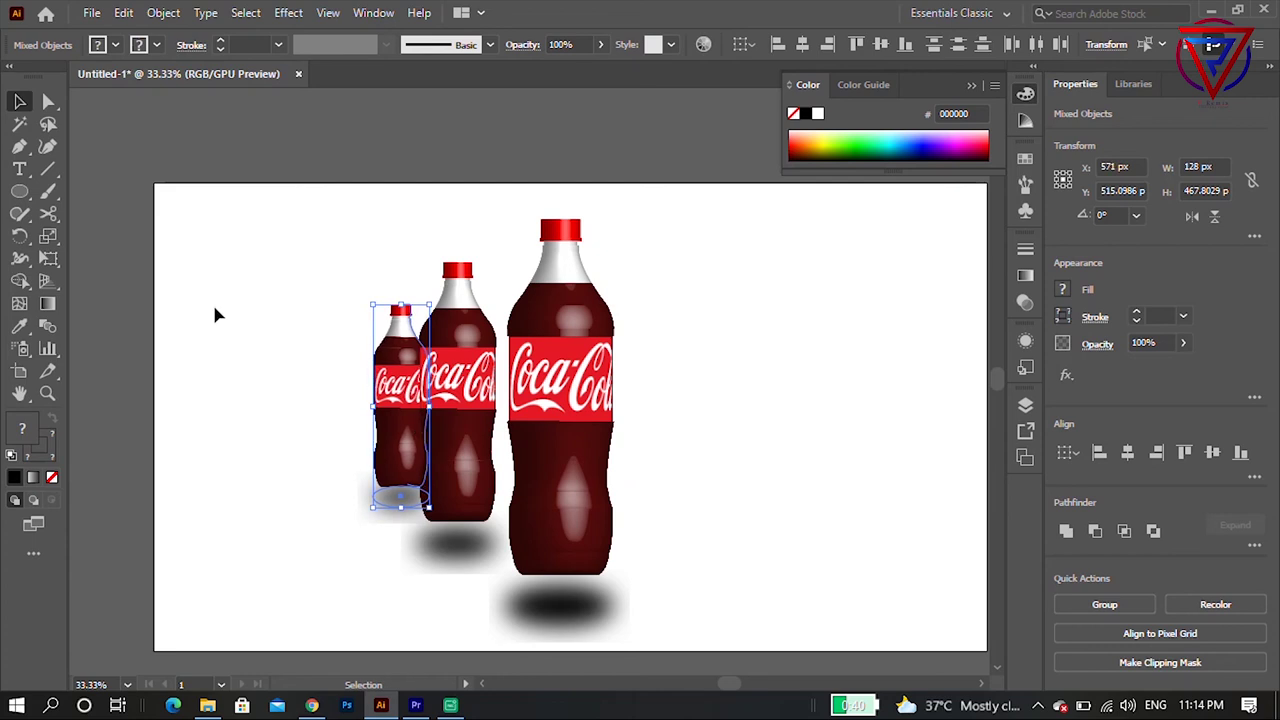
{"action": "left_click_drag", "start_coordinate": [397, 405], "coordinate": [352, 403]}
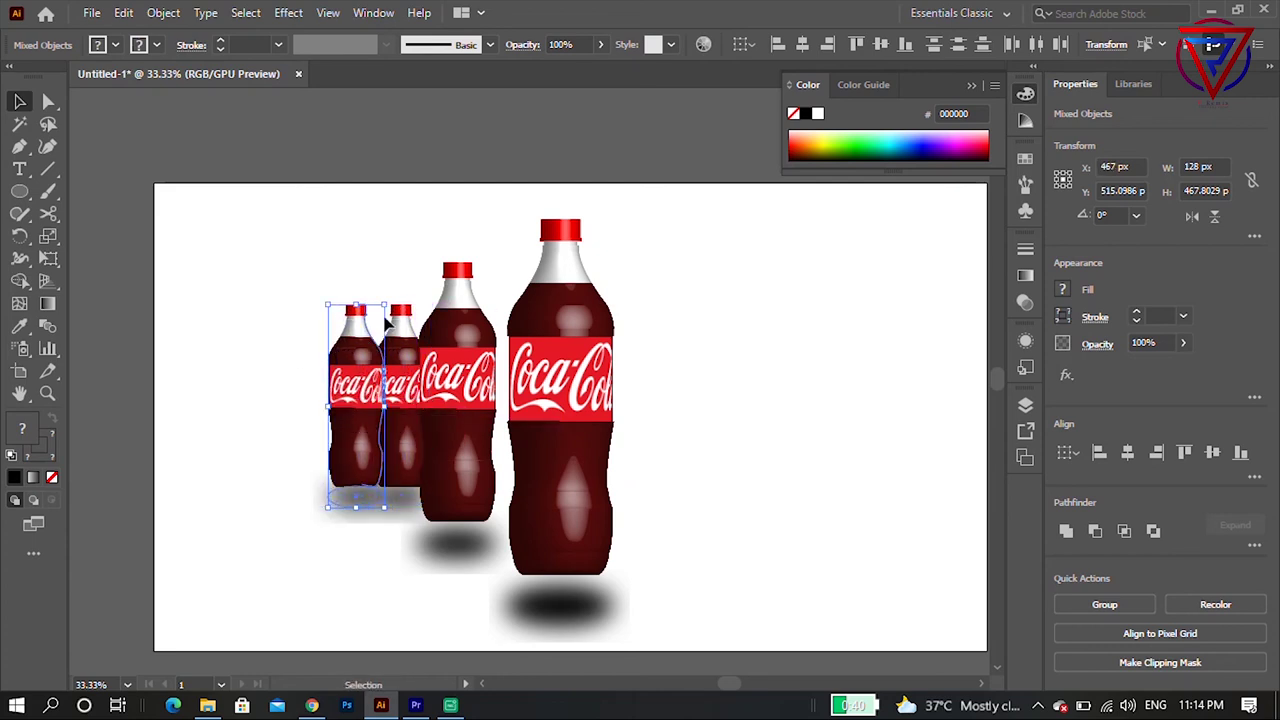
{"action": "left_click_drag", "start_coordinate": [388, 307], "coordinate": [373, 338]}
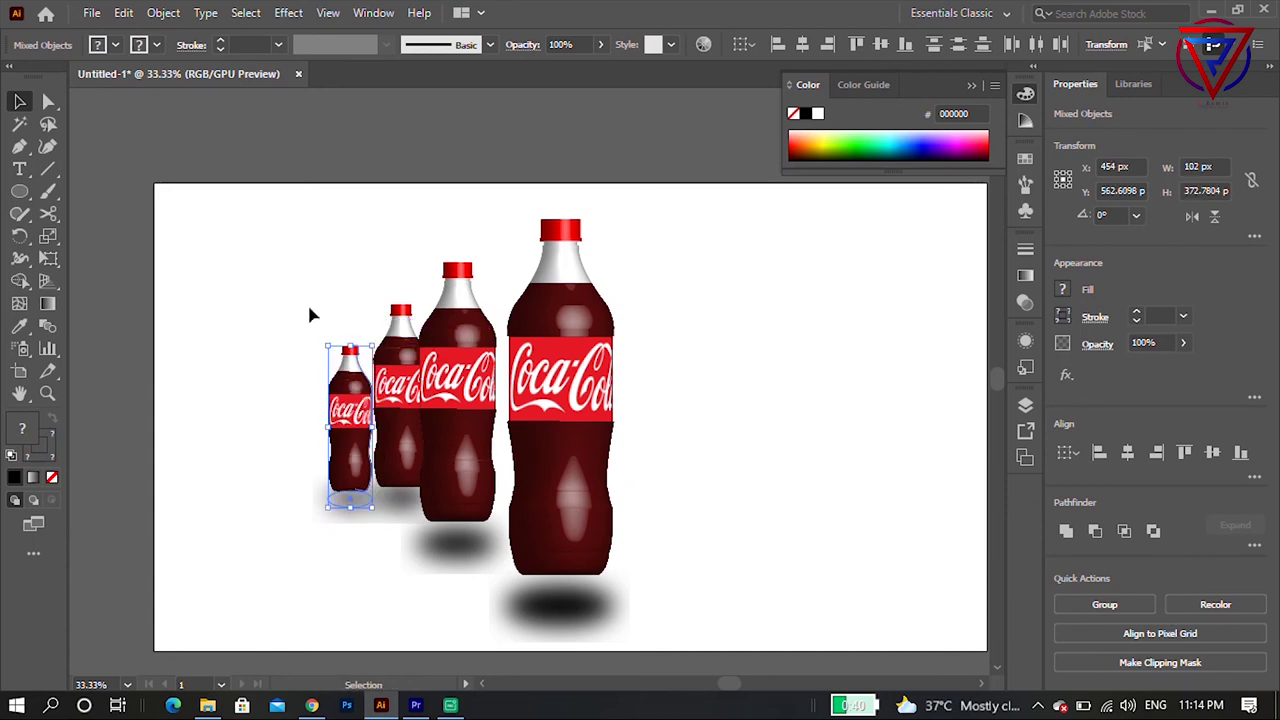
Send the new smallest bottle behind the others and move it up and right.
{"action": "right_click", "coordinate": [356, 403]}
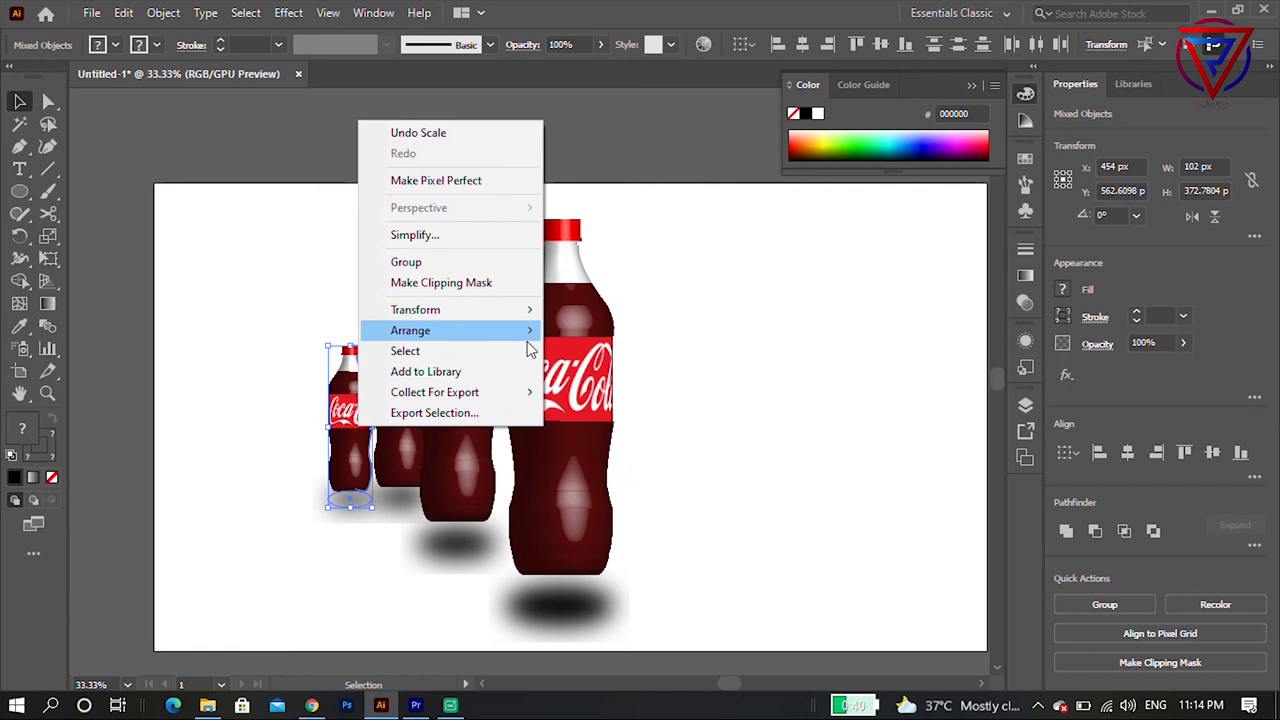
{"action": "mouse_move", "coordinate": [410, 330]}
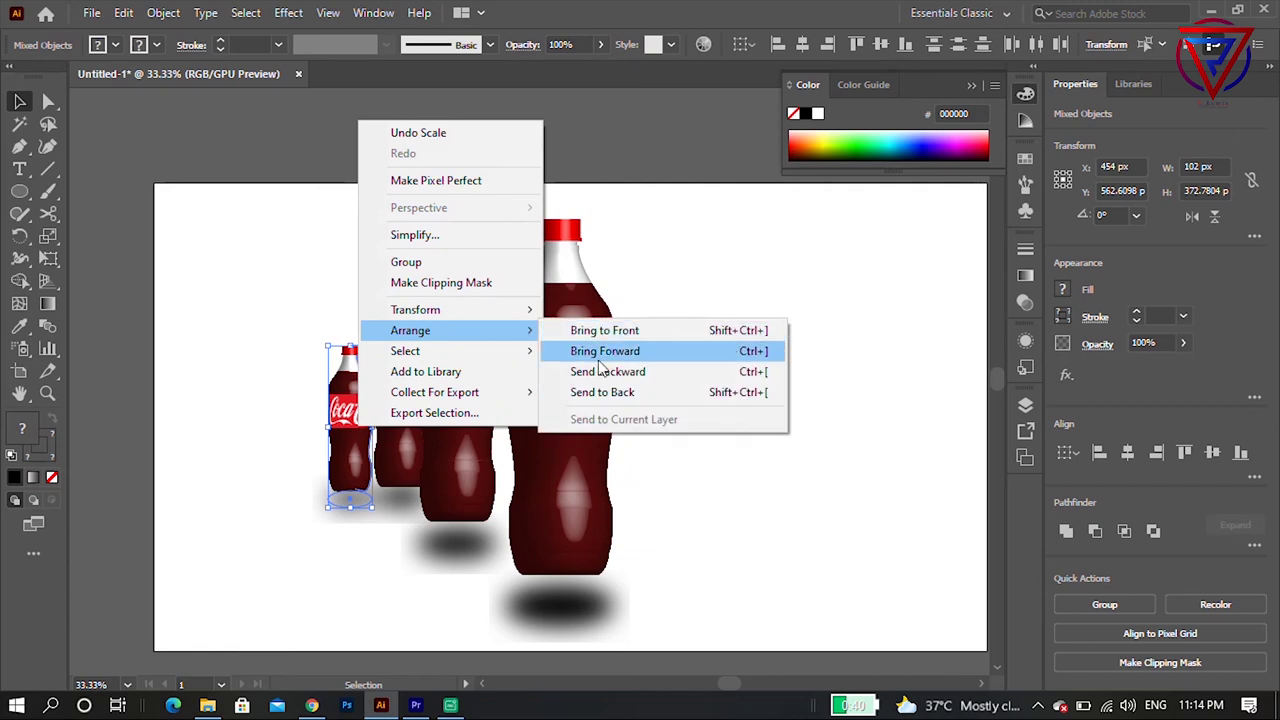
{"action": "left_click", "coordinate": [606, 393]}
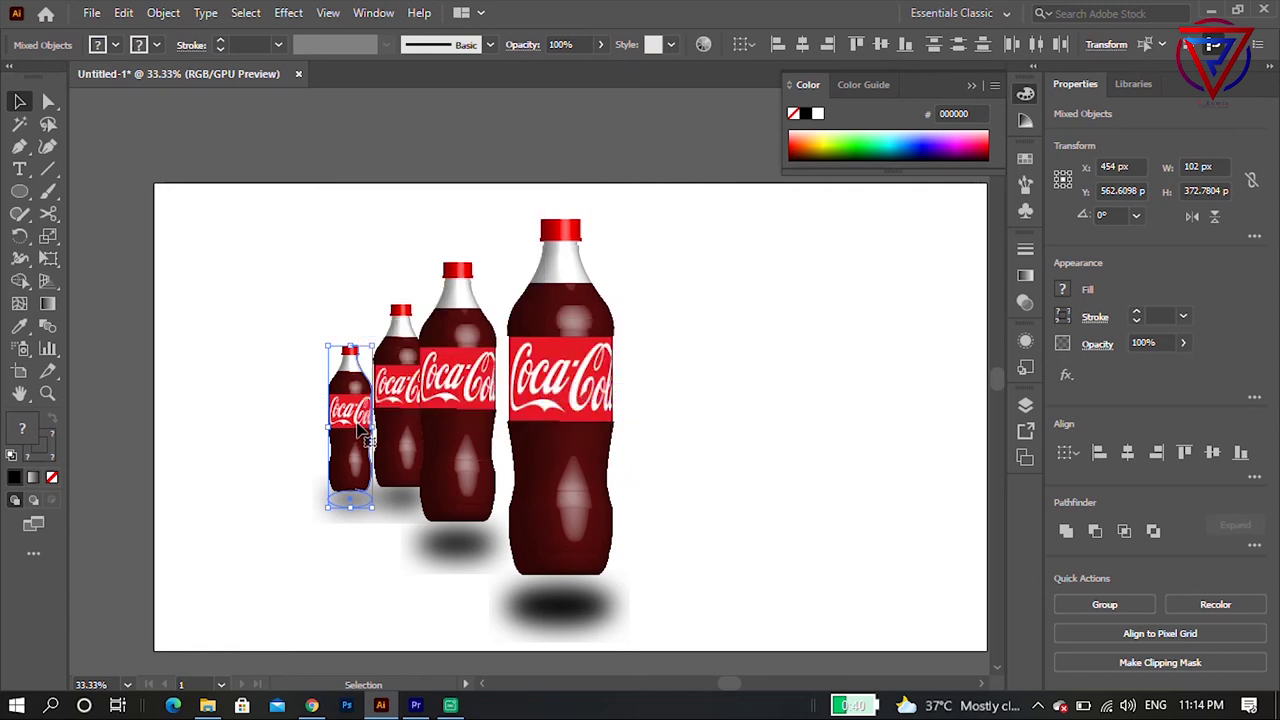
{"action": "left_click", "coordinate": [278, 375]}
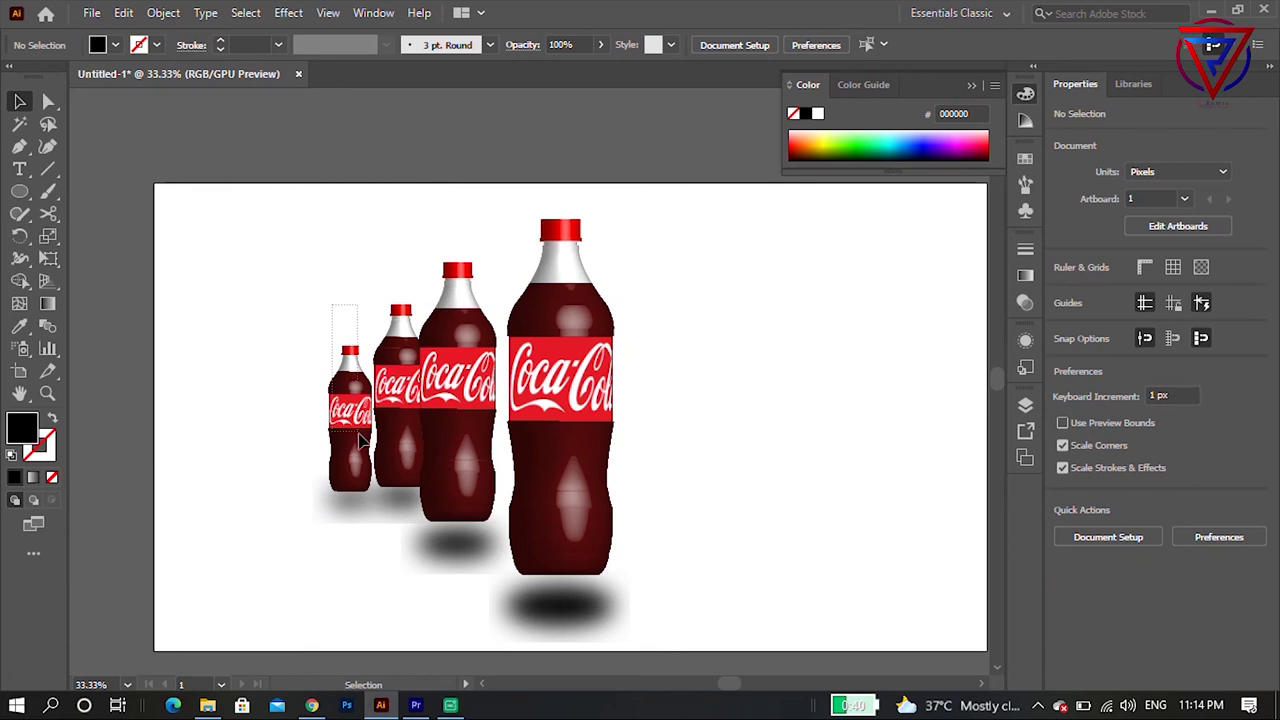
{"action": "left_click", "coordinate": [360, 508]}
{"action": "mouse_move", "coordinate": [363, 466]}
{"action": "left_mouse_down"}
{"action": "mouse_move", "coordinate": [364, 434]}
{"action": "mouse_move", "coordinate": [336, 438]}
{"action": "mouse_move", "coordinate": [366, 412]}
{"action": "mouse_move", "coordinate": [358, 435]}
{"action": "left_mouse_up"}
Shift the smallest bottle and its shadow slightly left and about 40 px lower.
{"action": "left_click", "coordinate": [221, 367]}
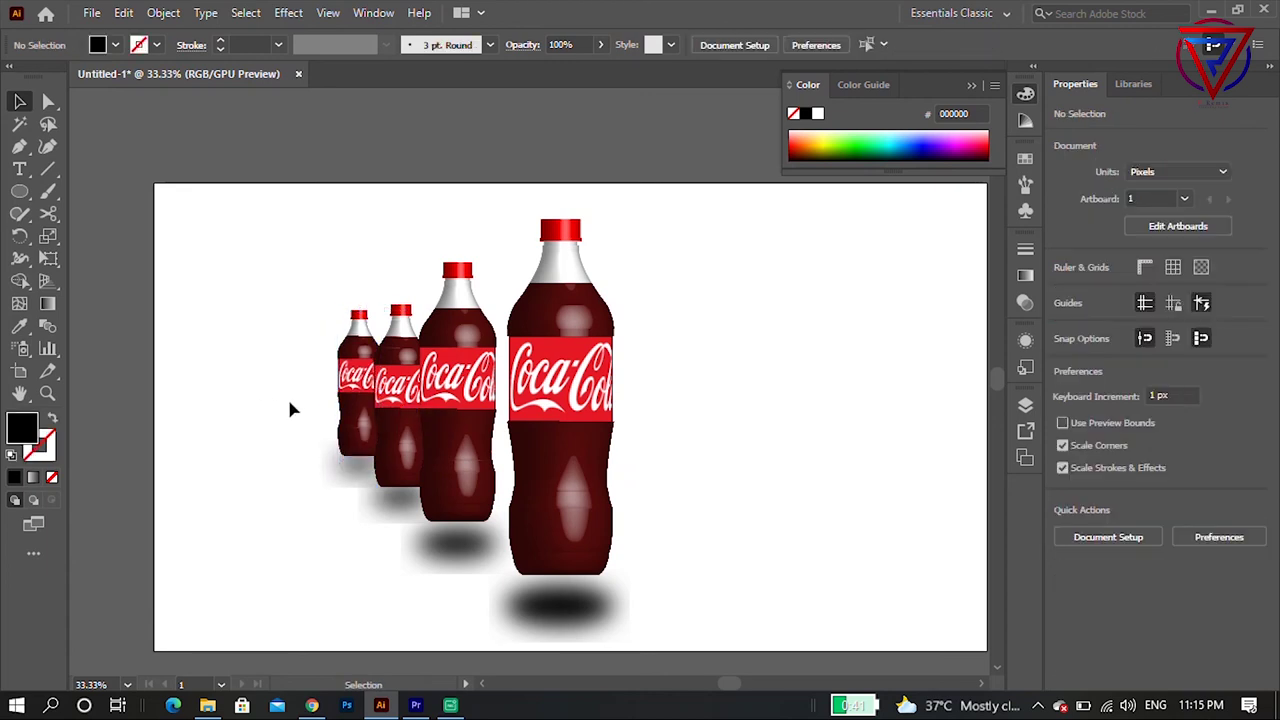
{"action": "scroll", "coordinate": [290, 408], "scroll_direction": "up", "scroll_amount": 1}
{"action": "scroll", "coordinate": [340, 390], "scroll_direction": "up", "scroll_amount": 1}
{"action": "mouse_move", "coordinate": [405, 244]}
{"action": "left_mouse_down"}
{"action": "mouse_move", "coordinate": [421, 513]}
{"action": "mouse_move", "coordinate": [443, 528]}
{"action": "left_mouse_up"}
{"action": "mouse_move", "coordinate": [419, 482]}
{"action": "left_mouse_down"}
{"action": "mouse_move", "coordinate": [376, 484]}
{"action": "mouse_move", "coordinate": [392, 470]}
{"action": "left_mouse_up"}
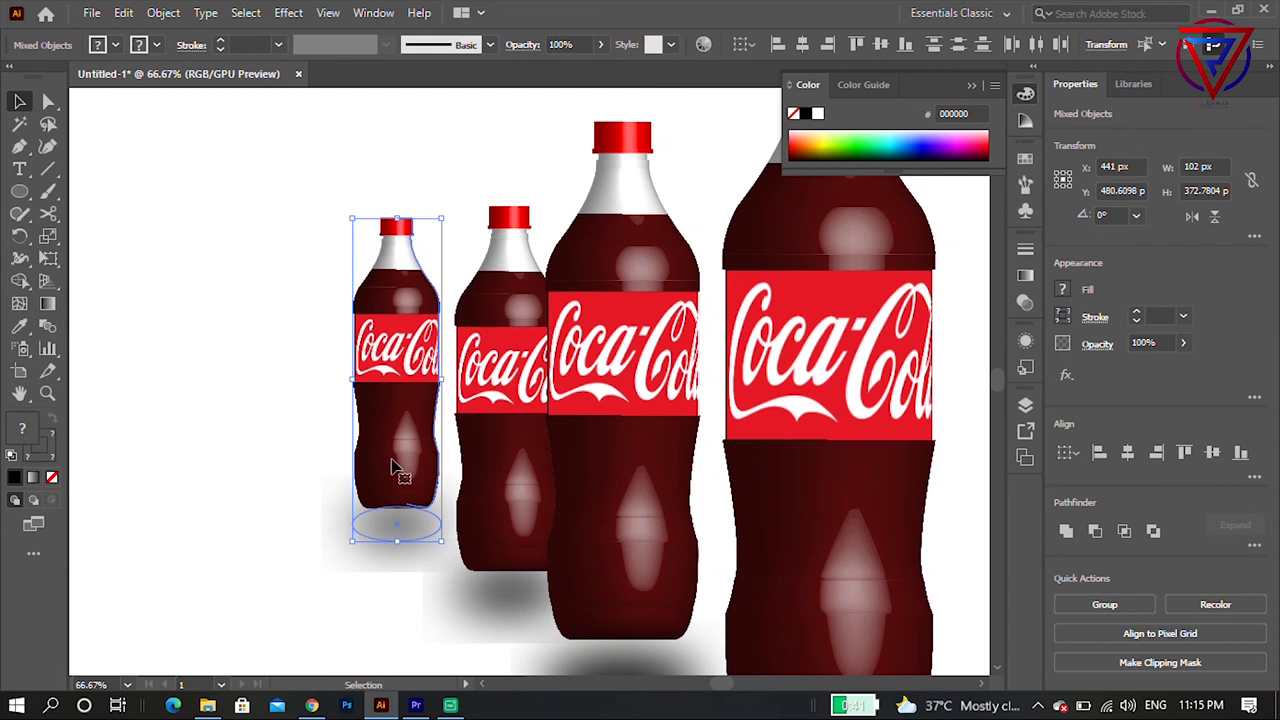
{"action": "left_click_drag", "start_coordinate": [406, 449], "coordinate": [413, 480]}
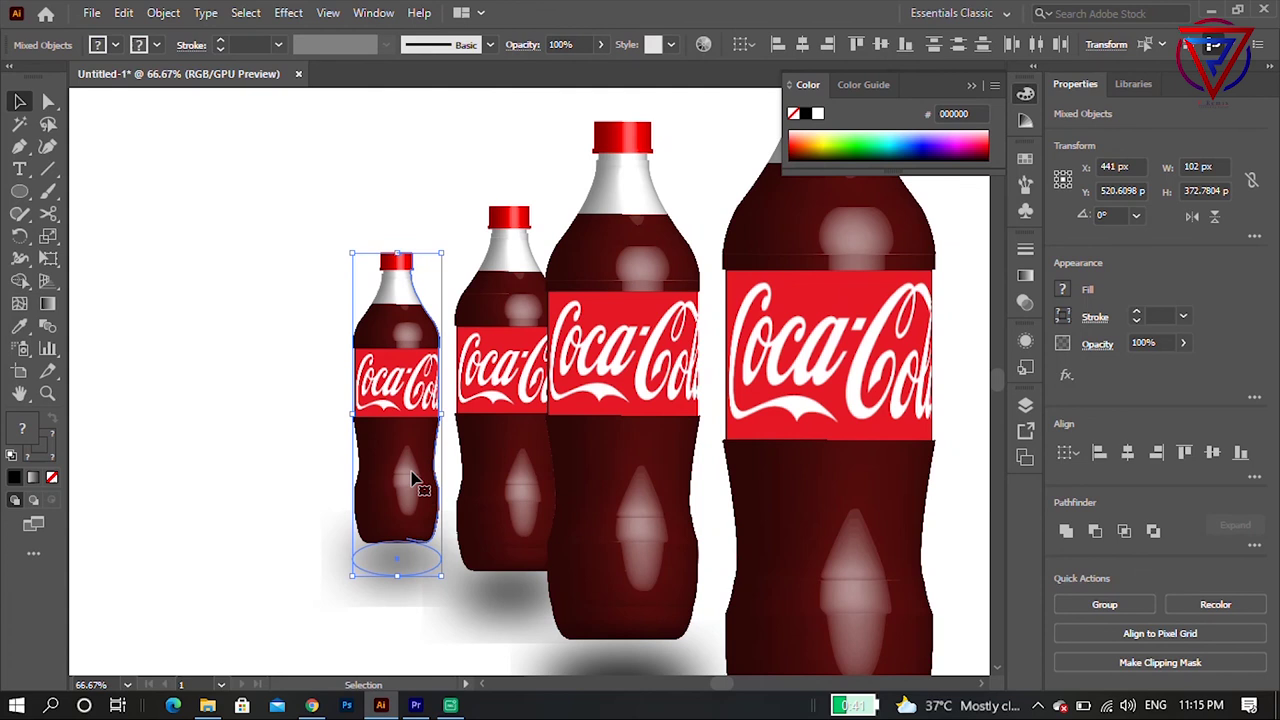
Nudge the third bottle right and the second and smallest bottles left, then select the three smaller bottles.
{"action": "scroll", "coordinate": [396, 445], "scroll_direction": "down", "scroll_amount": 3}
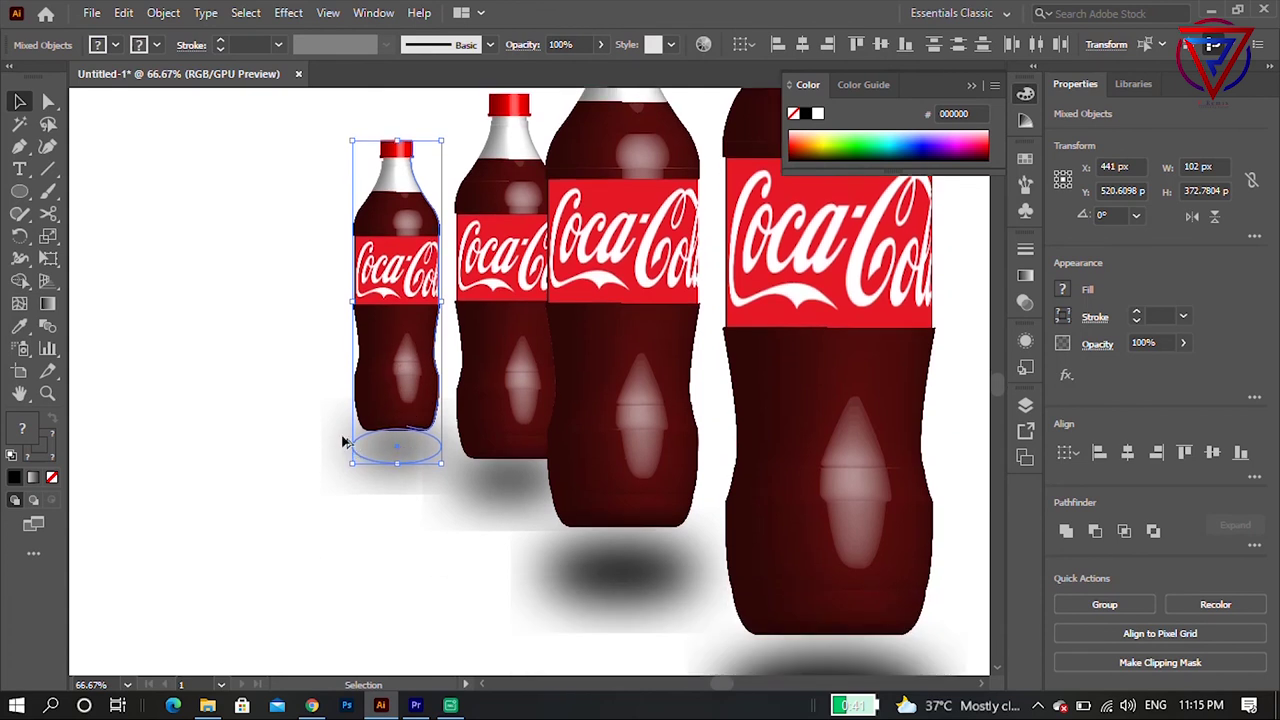
{"action": "scroll", "coordinate": [343, 442], "scroll_direction": "down", "scroll_amount": 2}
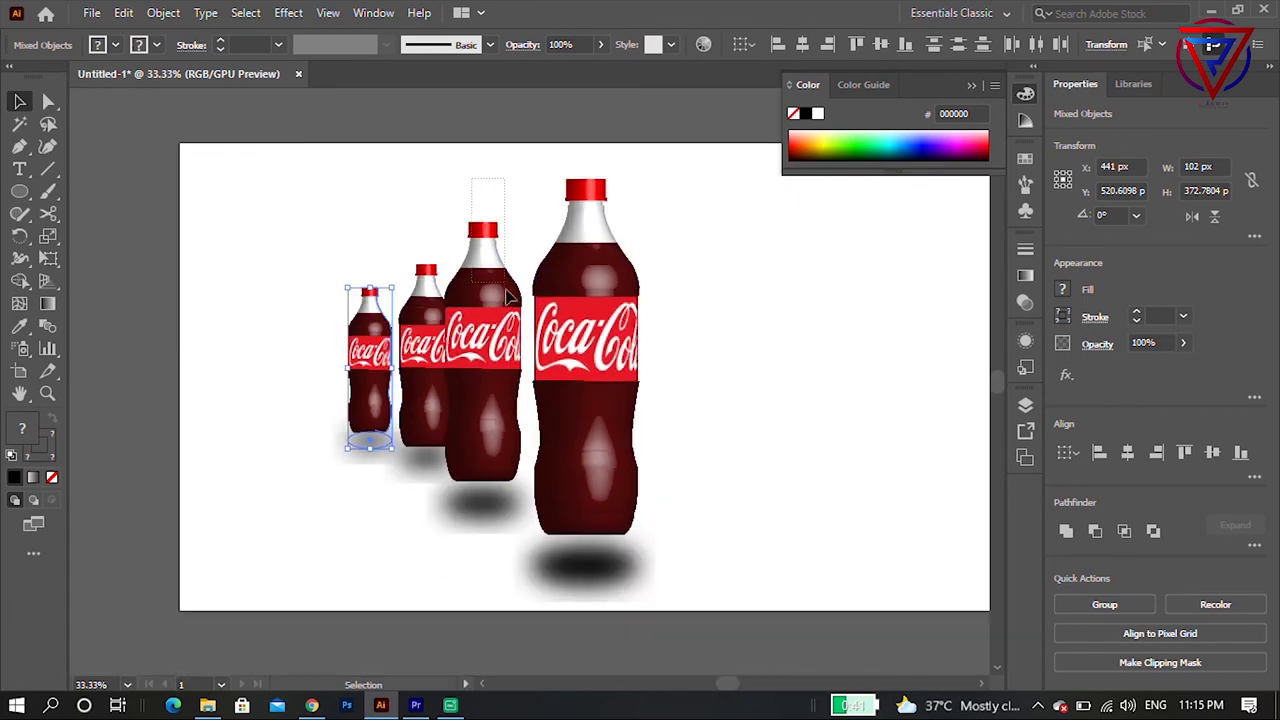
{"action": "left_click", "coordinate": [508, 523]}
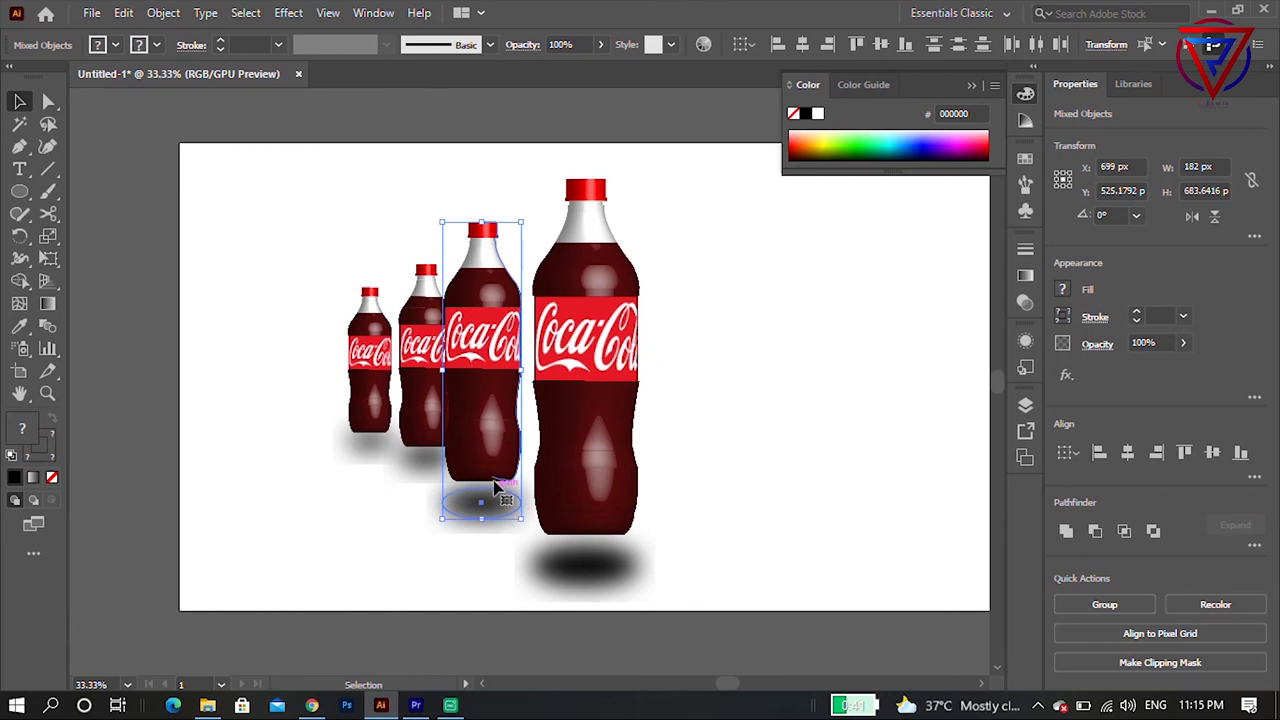
{"action": "left_click_drag", "start_coordinate": [490, 432], "coordinate": [497, 437]}
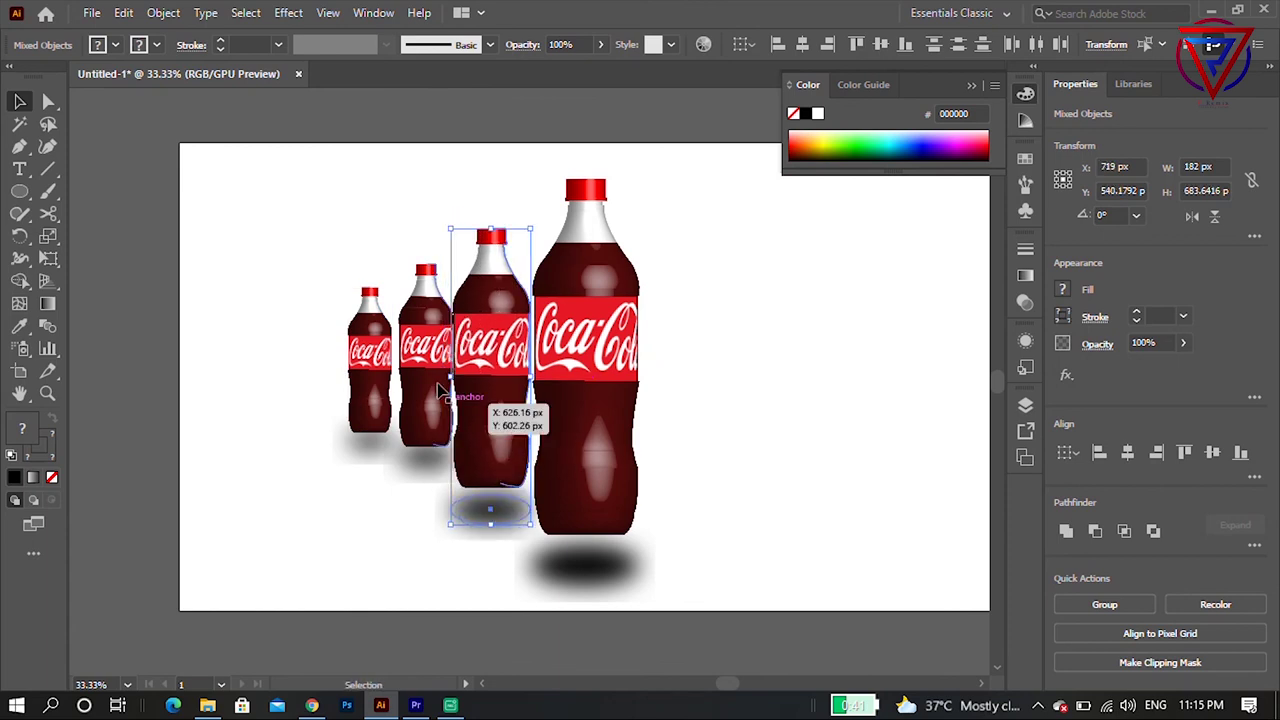
{"action": "left_click", "coordinate": [437, 462]}
{"action": "left_click_drag", "start_coordinate": [432, 437], "coordinate": [425, 433]}
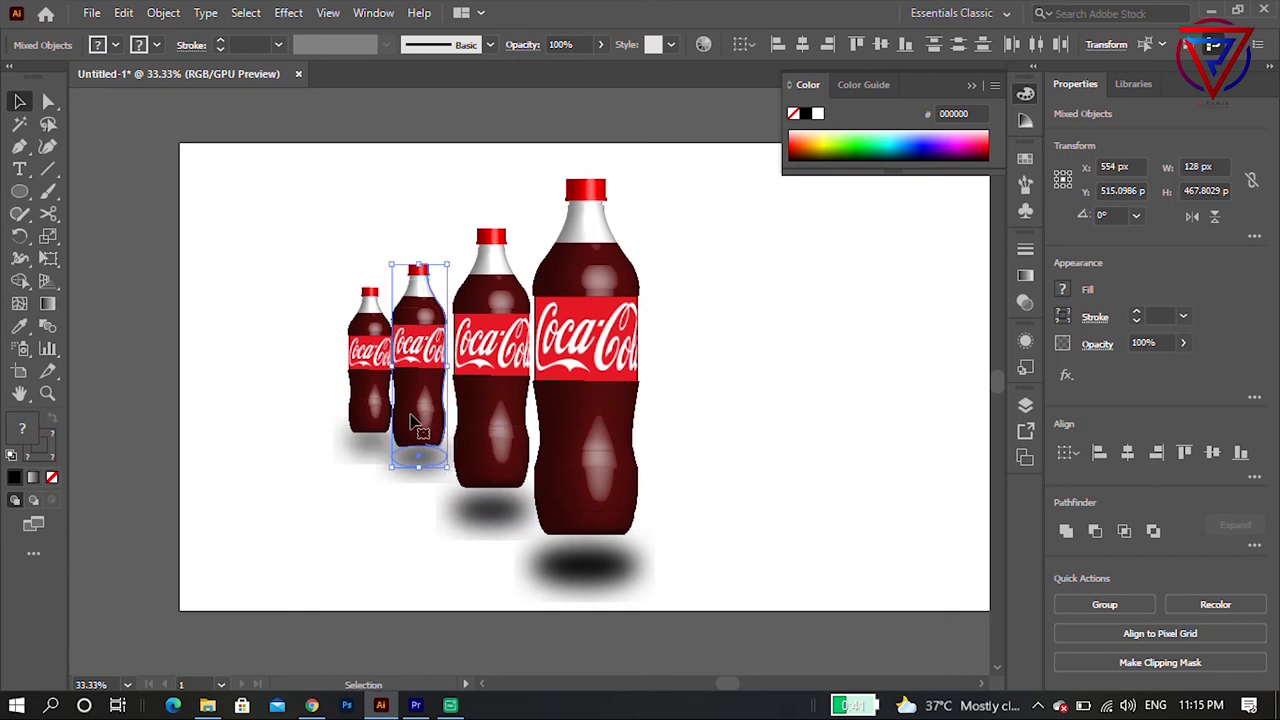
{"action": "left_click_drag", "start_coordinate": [380, 450], "coordinate": [370, 450]}
{"action": "left_click_drag", "start_coordinate": [247, 236], "coordinate": [515, 527]}
Make a vertically reflected copy of the three smaller bottles, then undo the badly flipped copy.
{"action": "right_click", "coordinate": [483, 404]}
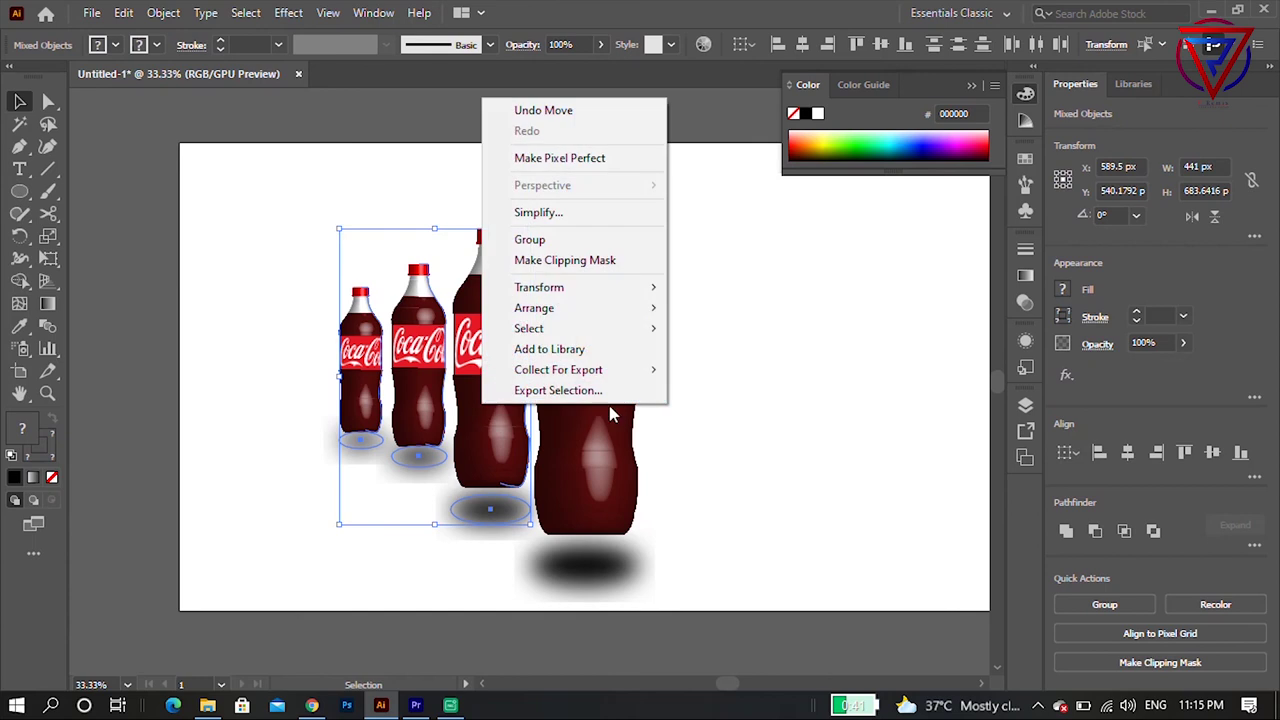
{"action": "mouse_move", "coordinate": [539, 287]}
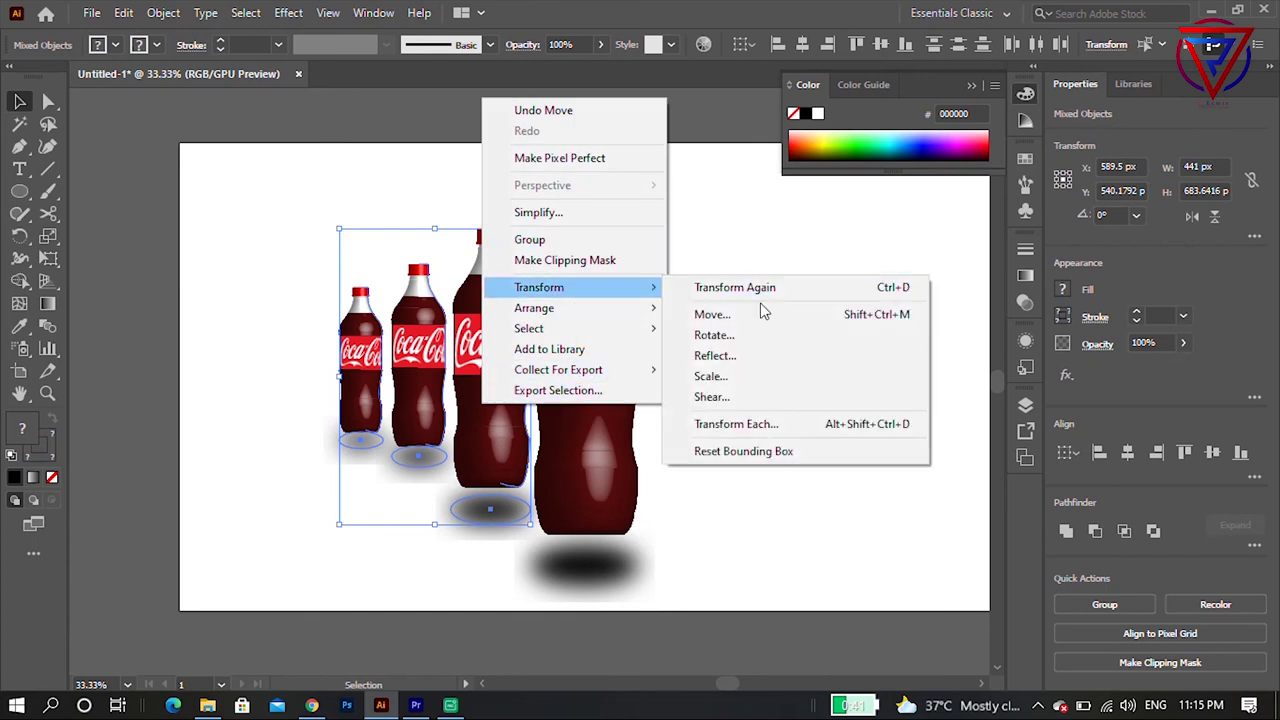
{"action": "left_click", "coordinate": [768, 356]}
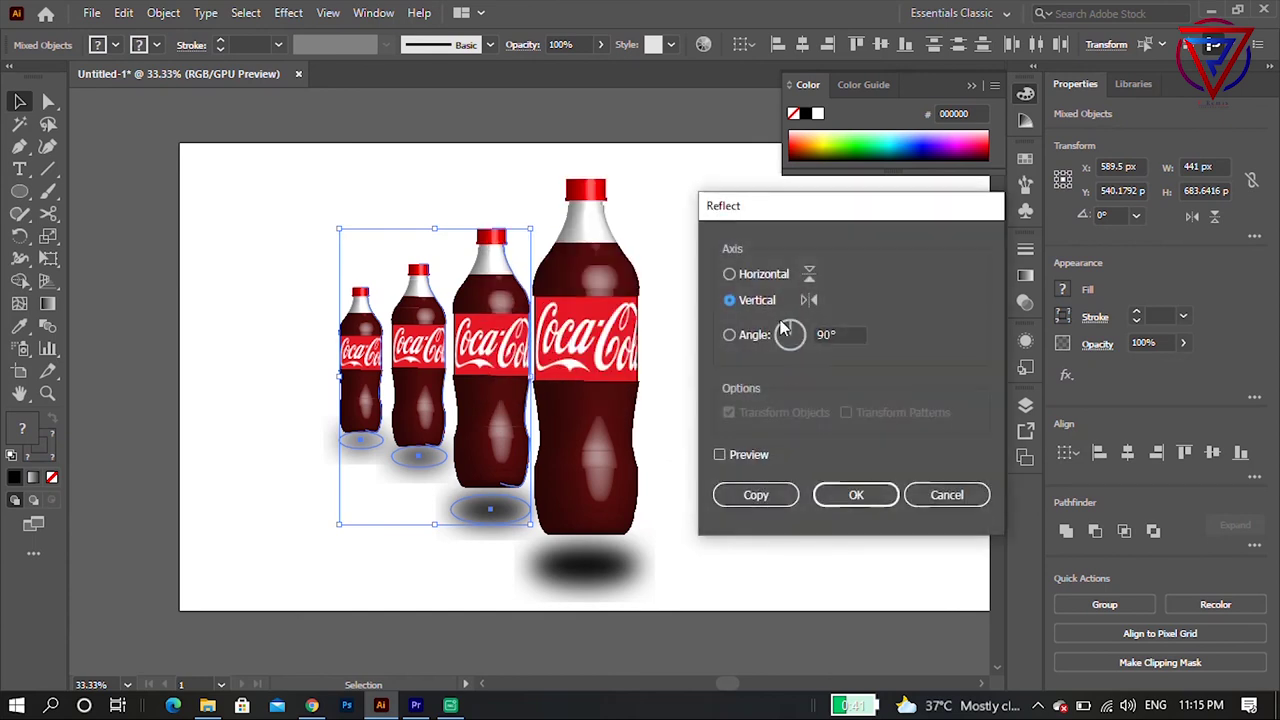
{"action": "left_click", "coordinate": [753, 495]}
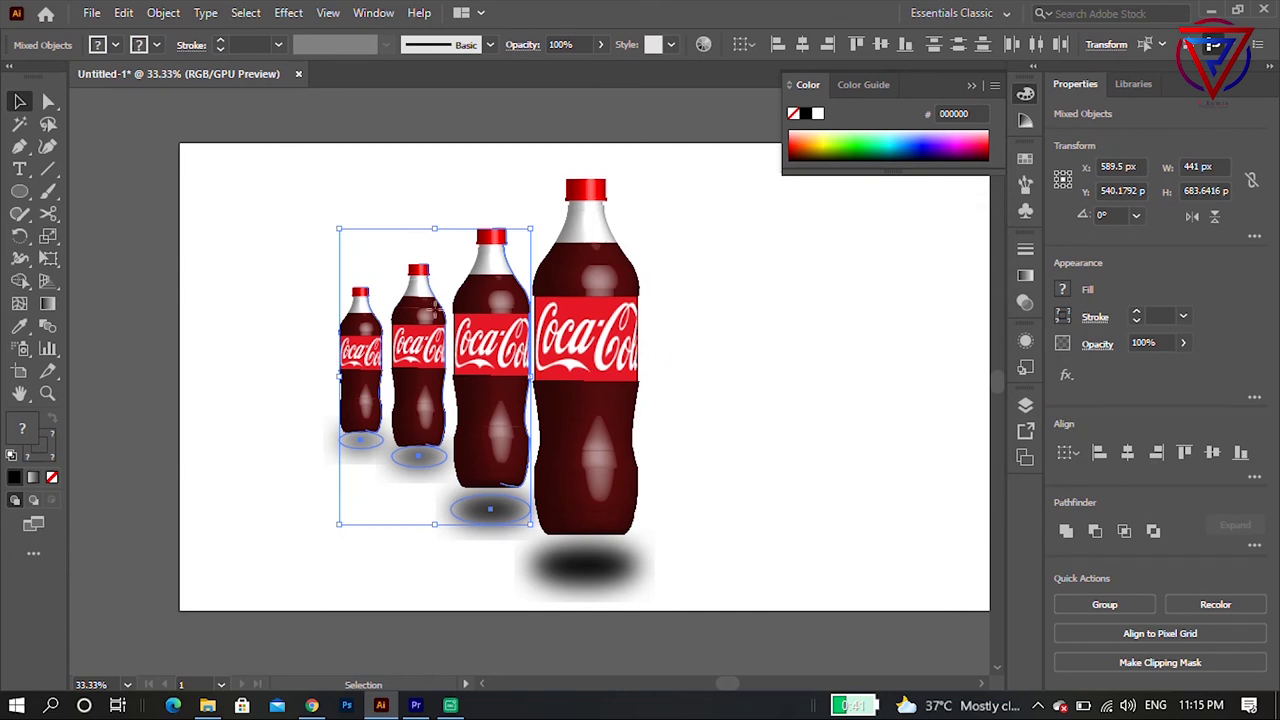
{"action": "key", "text": "a"}
{"action": "left_click", "coordinate": [506, 366]}
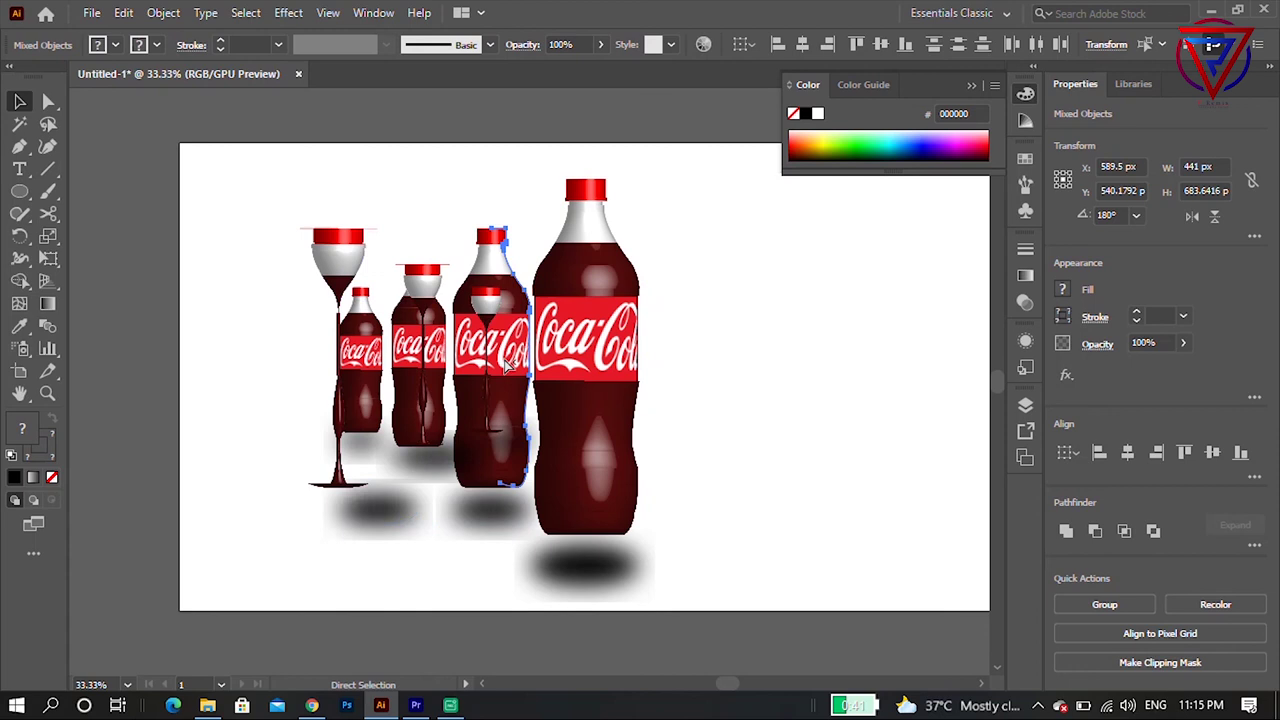
{"action": "key", "text": "ctrl+z"}
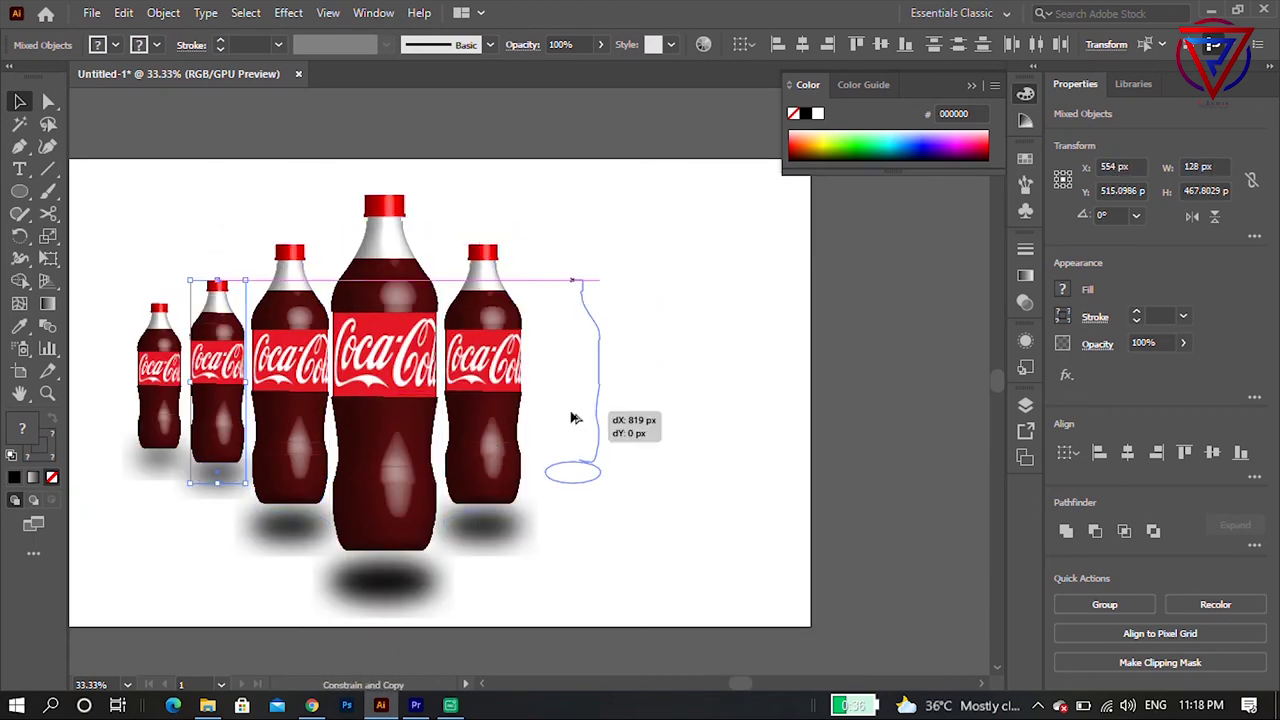
Copy two small bottles across to the right side and start the background shape's curved lower edge.
{"action": "left_click_drag", "start_coordinate": [222, 285], "coordinate": [565, 420]}
{"action": "left_click_drag", "start_coordinate": [166, 457], "coordinate": [629, 405]}
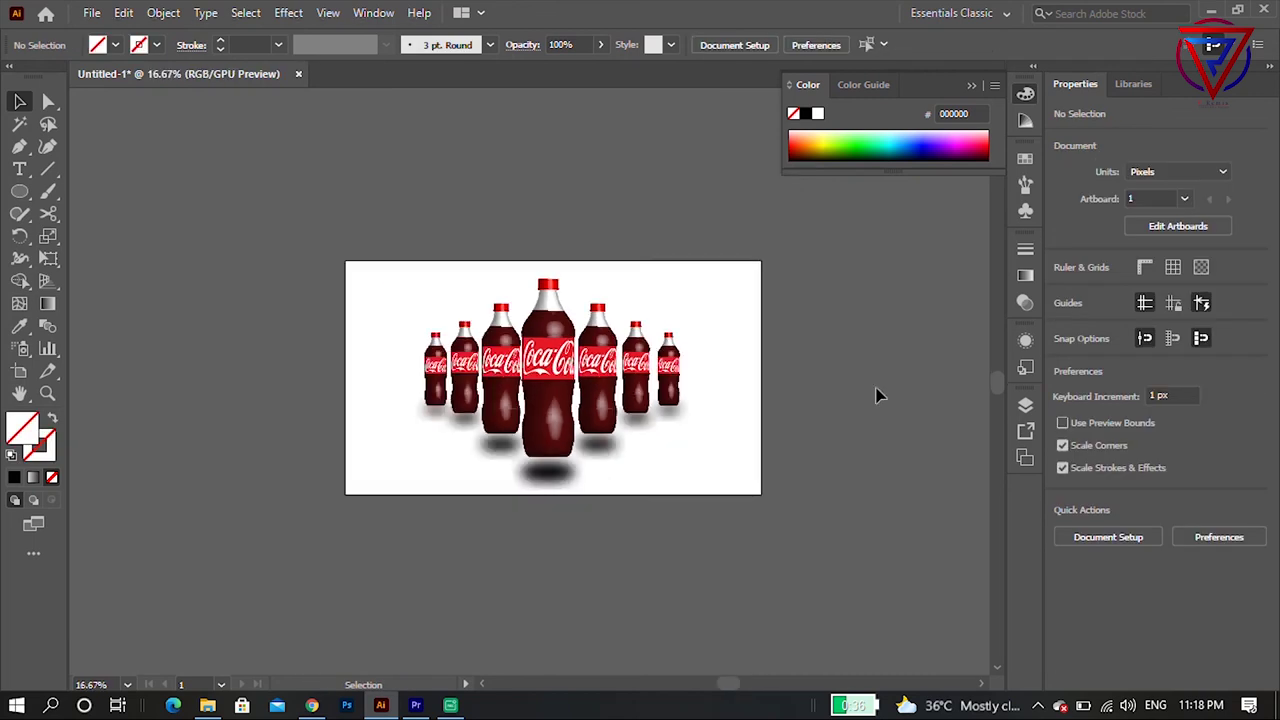
{"action": "left_click_drag", "start_coordinate": [905, 200], "coordinate": [889, 234]}
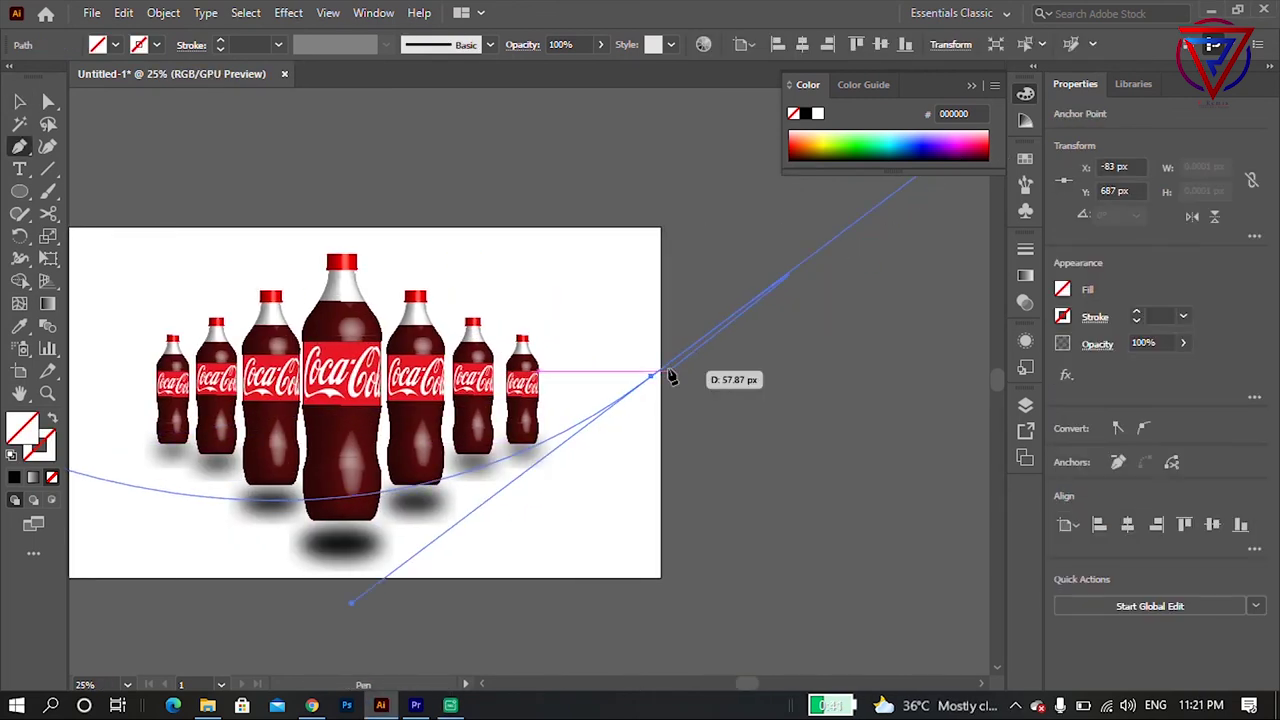
{"action": "scroll", "coordinate": [700, 330], "scroll_direction": "up", "scroll_amount": 2}
{"action": "left_click_drag", "start_coordinate": [672, 360], "coordinate": [690, 350]}
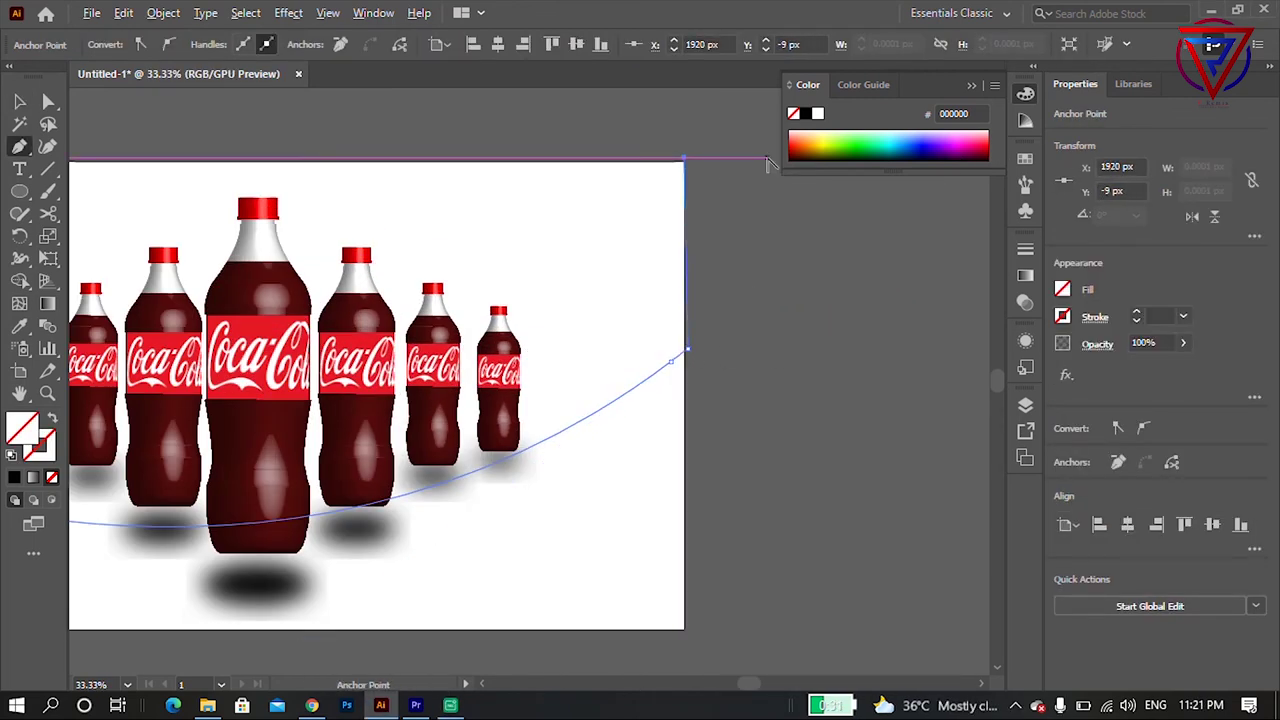
Draw the background shape's corners around the artboard's top and sides and close the path.
{"action": "key", "text": "ctrl+minus"}
{"action": "key", "text": "ctrl+minus"}
{"action": "left_click", "coordinate": [729, 134]}
{"action": "left_click", "coordinate": [309, 134]}
{"action": "left_click", "coordinate": [292, 300]}
{"action": "key", "text": "ctrl+minus"}
{"action": "left_click", "coordinate": [257, 394]}
{"action": "left_click", "coordinate": [600, 372]}
{"action": "key", "text": "ctrl+plus"}
{"action": "key", "text": "ctrl+plus"}
Fill the new background shape with red.
{"action": "key", "text": "i"}
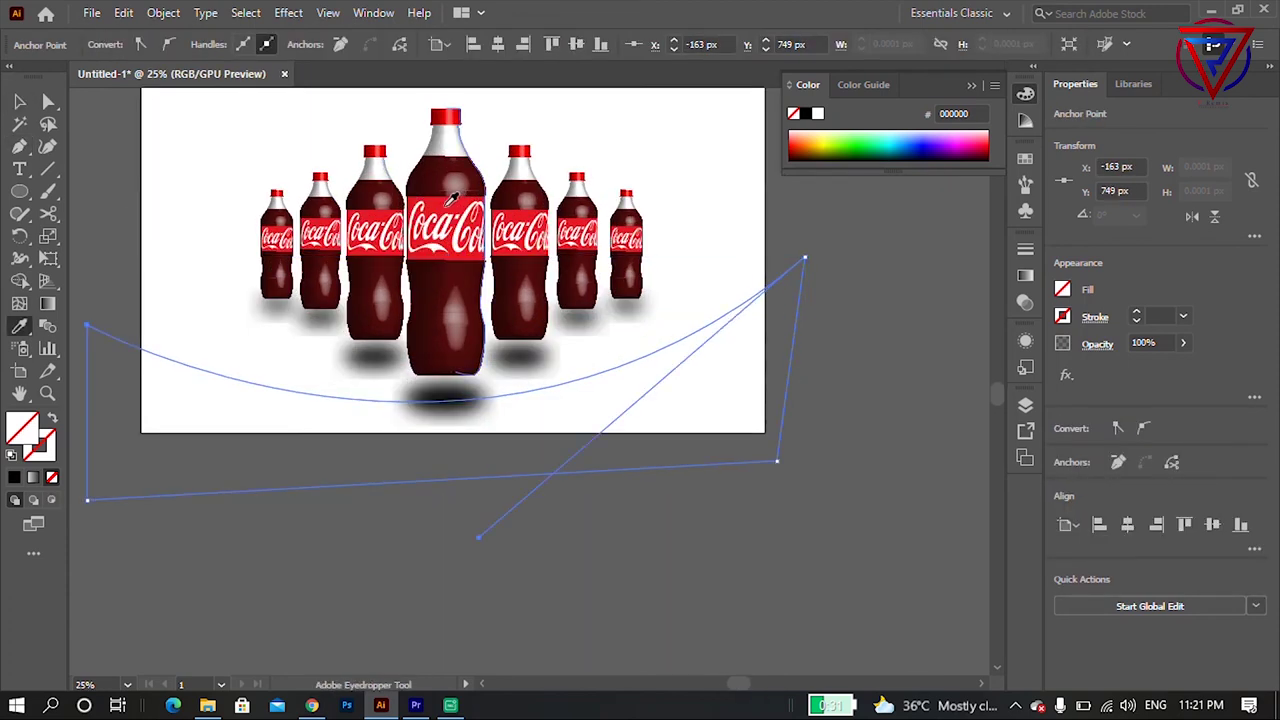
{"action": "double_click", "coordinate": [21, 428]}
{"action": "left_click", "coordinate": [591, 216]}
{"action": "left_click", "coordinate": [837, 229]}
{"action": "key", "text": "v"}
{"action": "scroll", "coordinate": [195, 457], "scroll_direction": "up", "scroll_amount": 2}
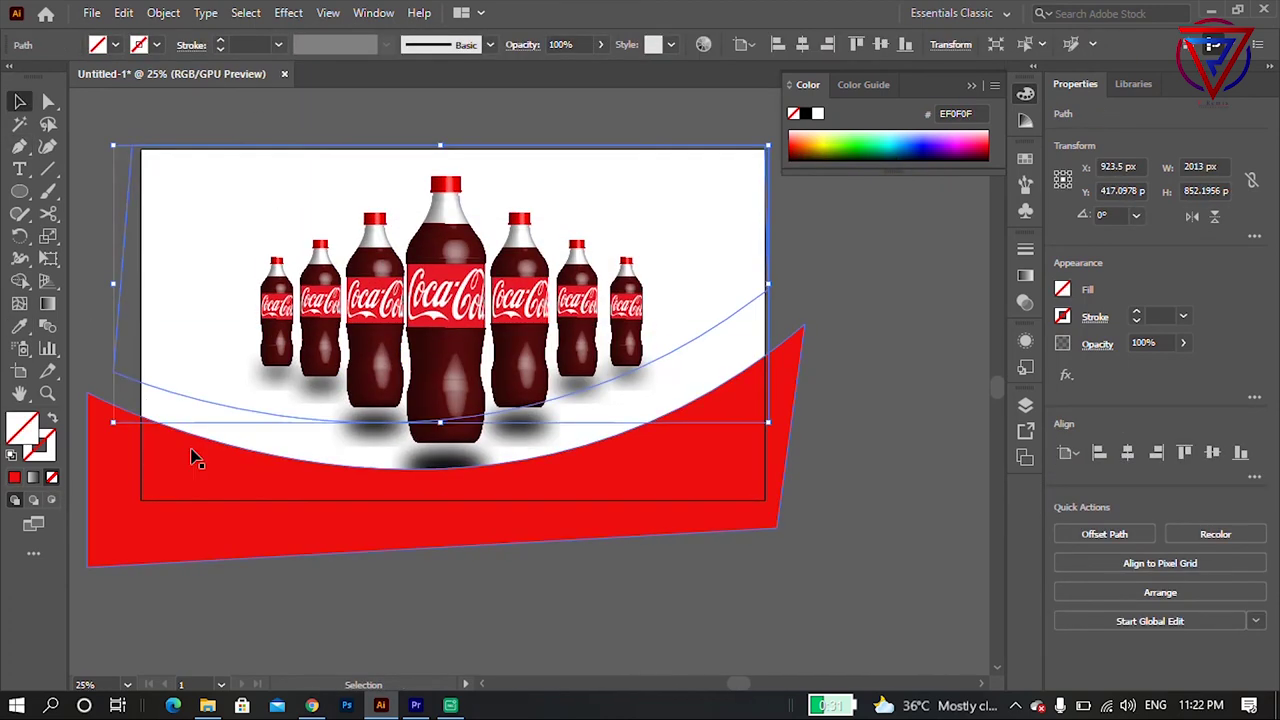
Fill the curved path red and pull its left anchor to reshape it.
{"action": "key", "text": "i"}
{"action": "left_click", "coordinate": [195, 457]}
{"action": "key", "text": "a"}
{"action": "key", "text": "ctrl+plus"}
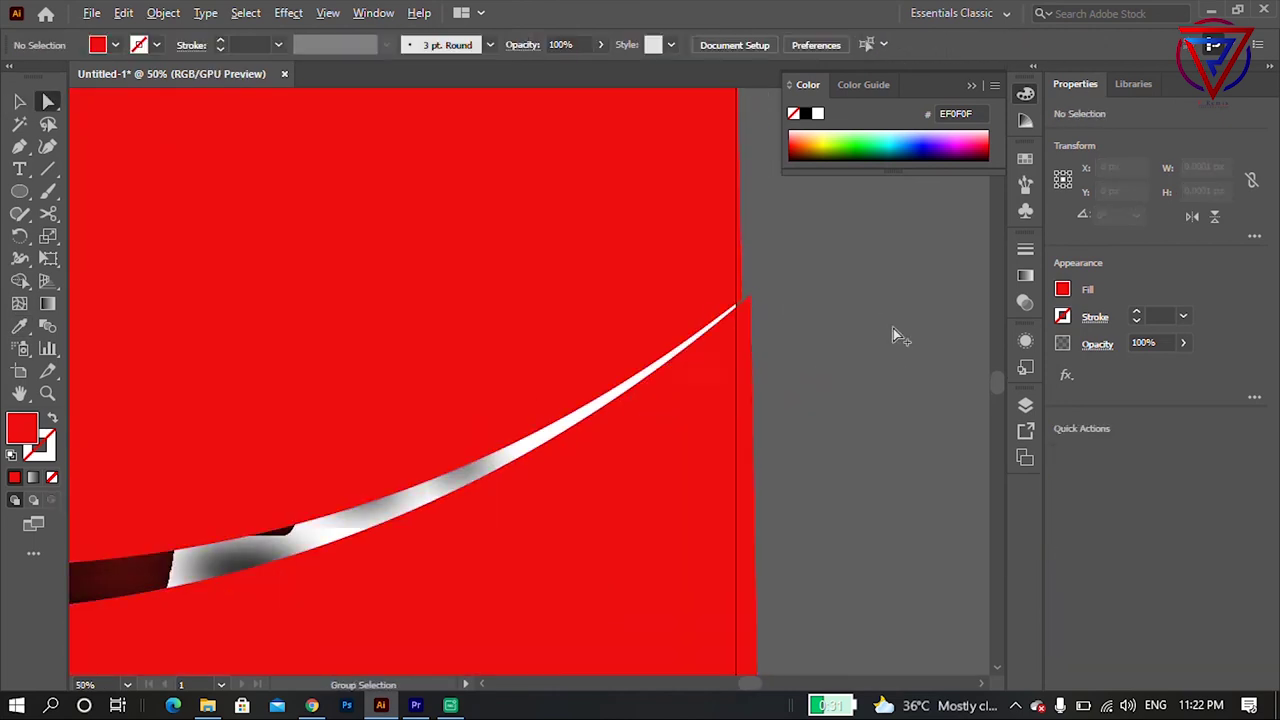
{"action": "scroll", "coordinate": [893, 335], "scroll_direction": "down", "scroll_amount": 3}
{"action": "scroll", "coordinate": [421, 372], "scroll_direction": "up", "scroll_amount": 2}
{"action": "left_click_drag", "start_coordinate": [429, 363], "coordinate": [432, 488]}
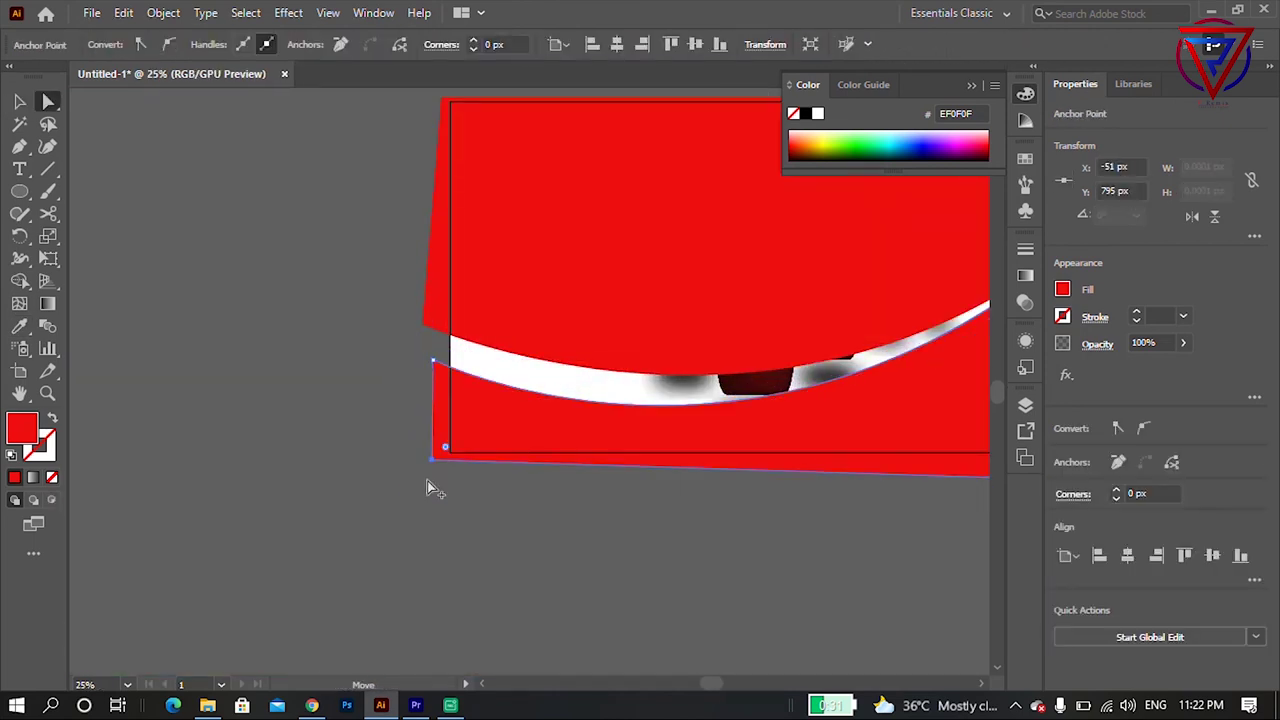
{"action": "scroll", "coordinate": [432, 488], "scroll_direction": "up", "scroll_amount": 2}
{"action": "scroll", "coordinate": [458, 398], "scroll_direction": "down", "scroll_amount": 2}
Send the red path behind the bottles and adjust its left anchor.
{"action": "right_click", "coordinate": [800, 496]}
{"action": "left_click", "coordinate": [709, 299]}
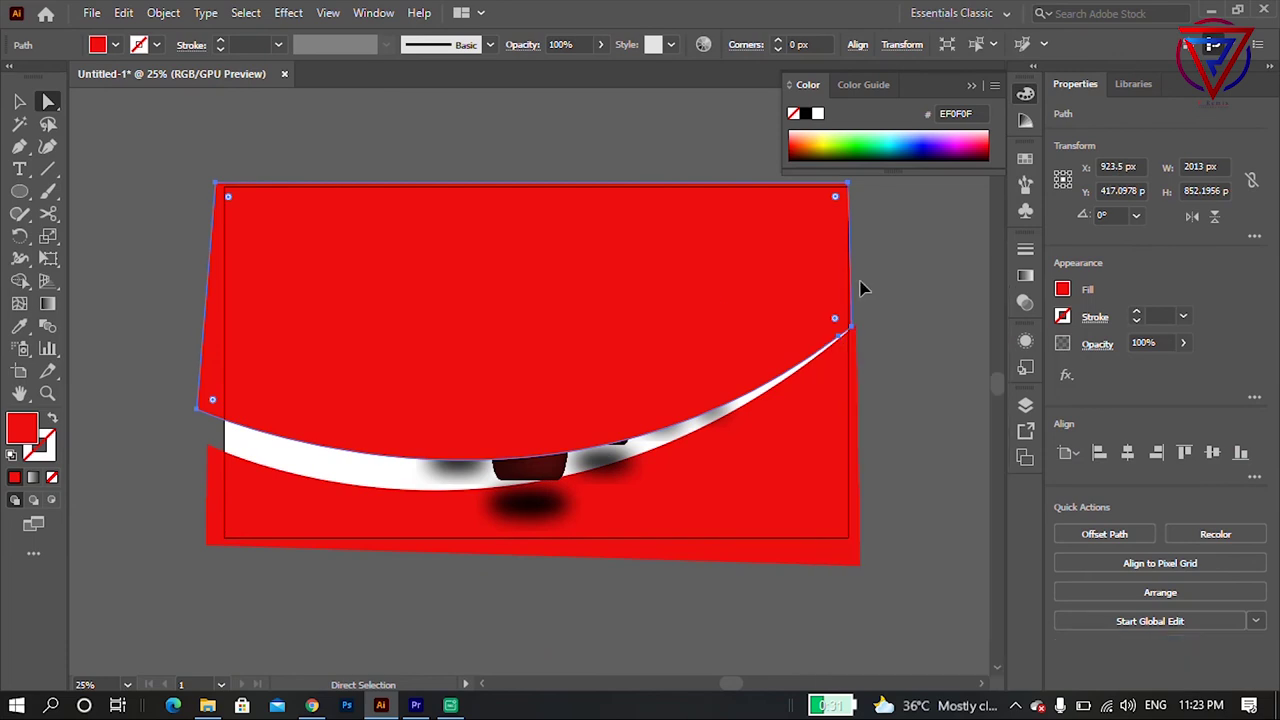
{"action": "key", "text": "ctrl+shift+bracketleft"}
{"action": "left_click", "coordinate": [860, 289]}
{"action": "scroll", "coordinate": [186, 408], "scroll_direction": "up", "scroll_amount": 1}
{"action": "left_click_drag", "start_coordinate": [180, 408], "coordinate": [200, 422]}
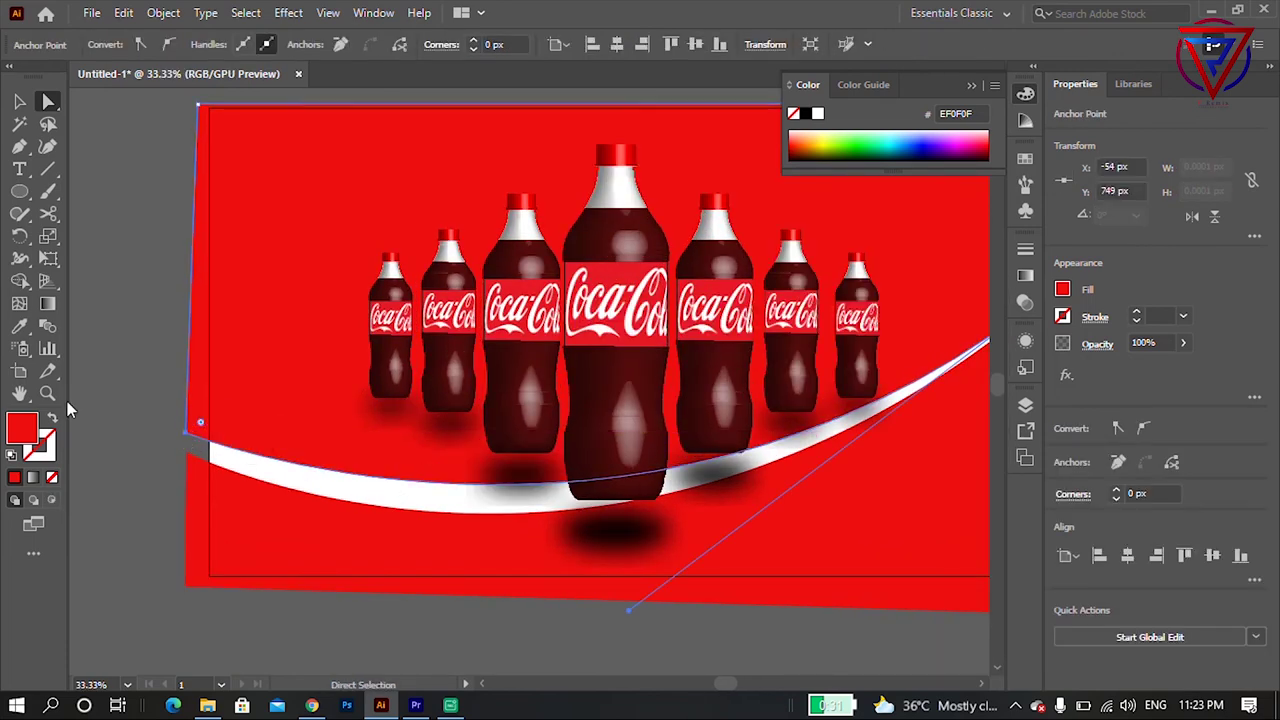
{"action": "left_click", "coordinate": [68, 408]}
{"action": "key", "text": "v"}
{"action": "scroll", "coordinate": [68, 408], "scroll_direction": "down", "scroll_amount": 1}
{"action": "scroll", "coordinate": [638, 176], "scroll_direction": "up", "scroll_amount": 1}
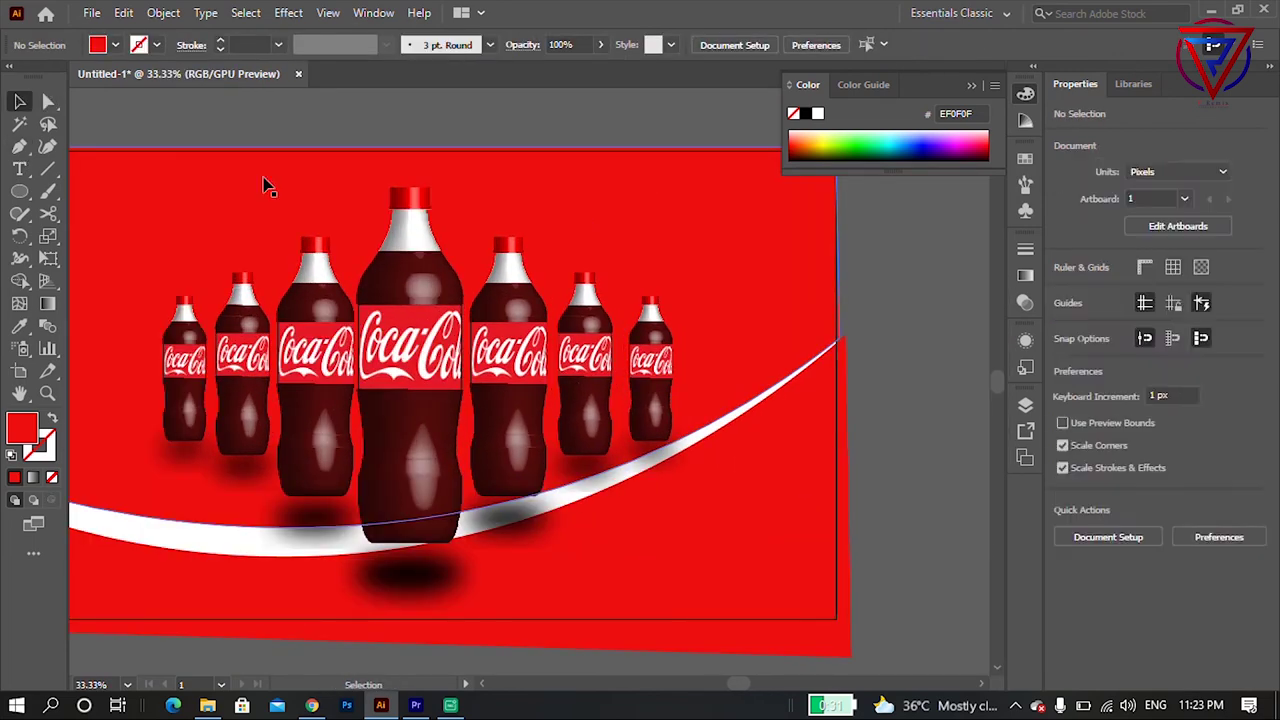
Check the swoosh, bottle, shadow and red shapes, then place the Coca-Cola symbol near the top right.
{"action": "left_click", "coordinate": [600, 478]}
{"action": "left_click", "coordinate": [410, 450]}
{"action": "left_click", "coordinate": [408, 573]}
{"action": "left_click", "coordinate": [461, 553]}
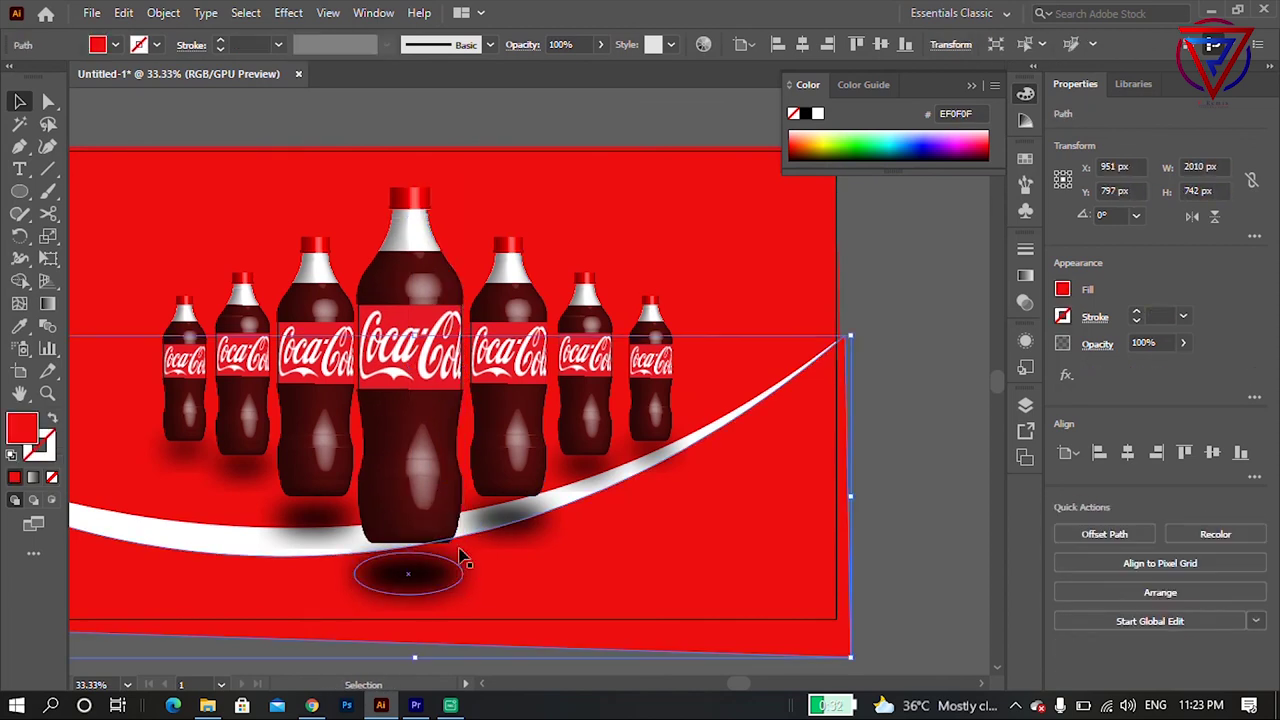
{"action": "left_click", "coordinate": [430, 470]}
{"action": "left_click", "coordinate": [900, 450]}
{"action": "scroll", "coordinate": [770, 454], "scroll_direction": "down", "scroll_amount": 1}
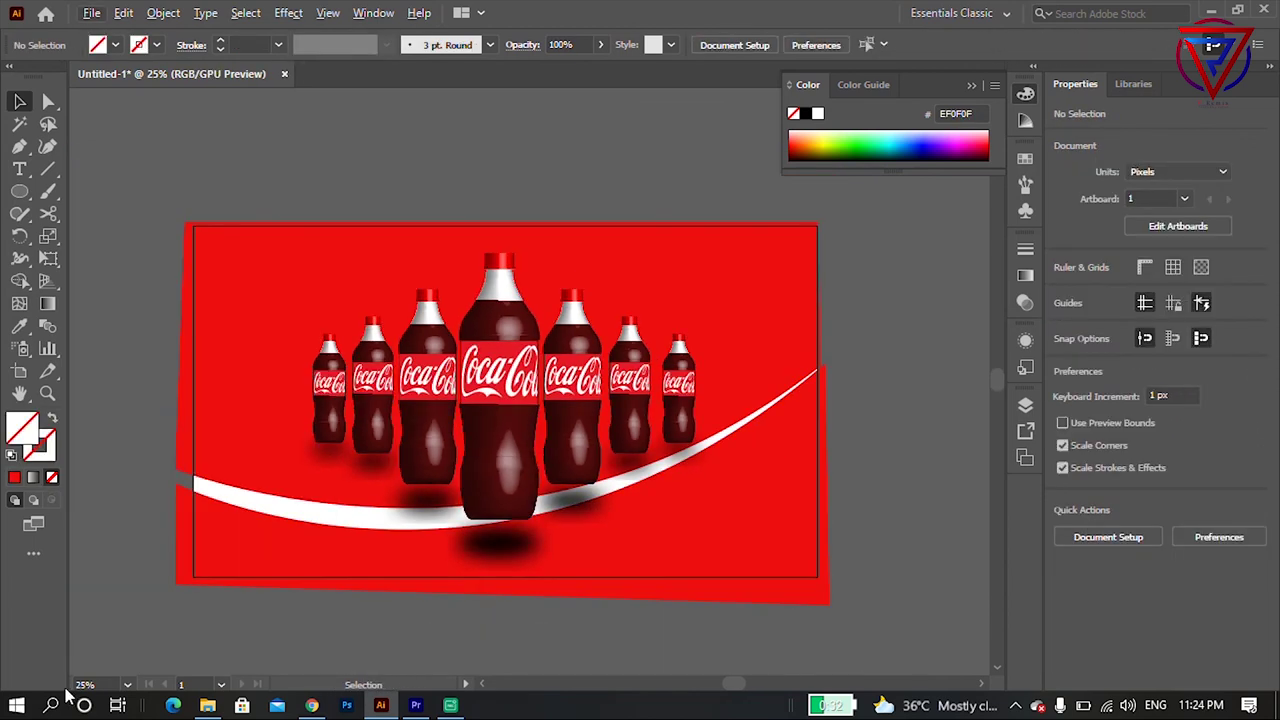
{"action": "left_click", "coordinate": [1025, 210]}
{"action": "left_click_drag", "start_coordinate": [727, 281], "coordinate": [720, 278]}
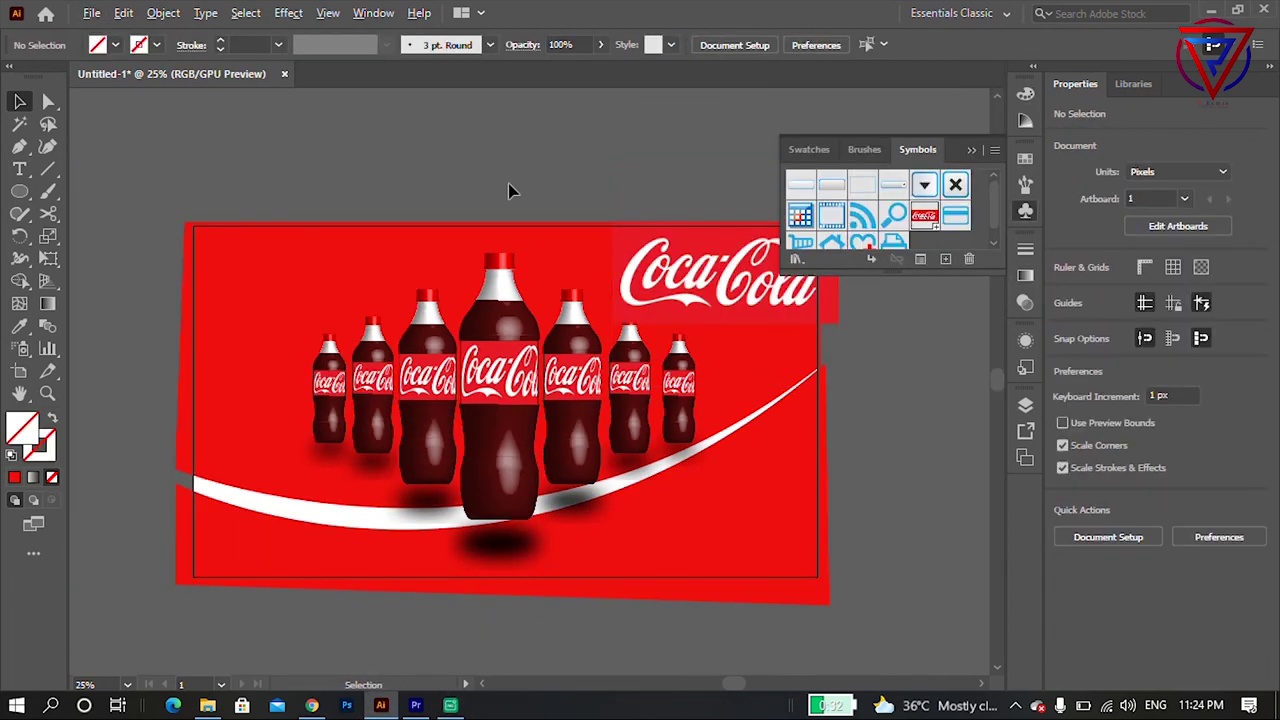
Select the red background and eyedrop the Coca-Cola logo's red onto it.
{"action": "left_click", "coordinate": [971, 149]}
{"action": "scroll", "coordinate": [870, 225], "scroll_direction": "up", "scroll_amount": 2}
{"action": "left_click", "coordinate": [750, 443]}
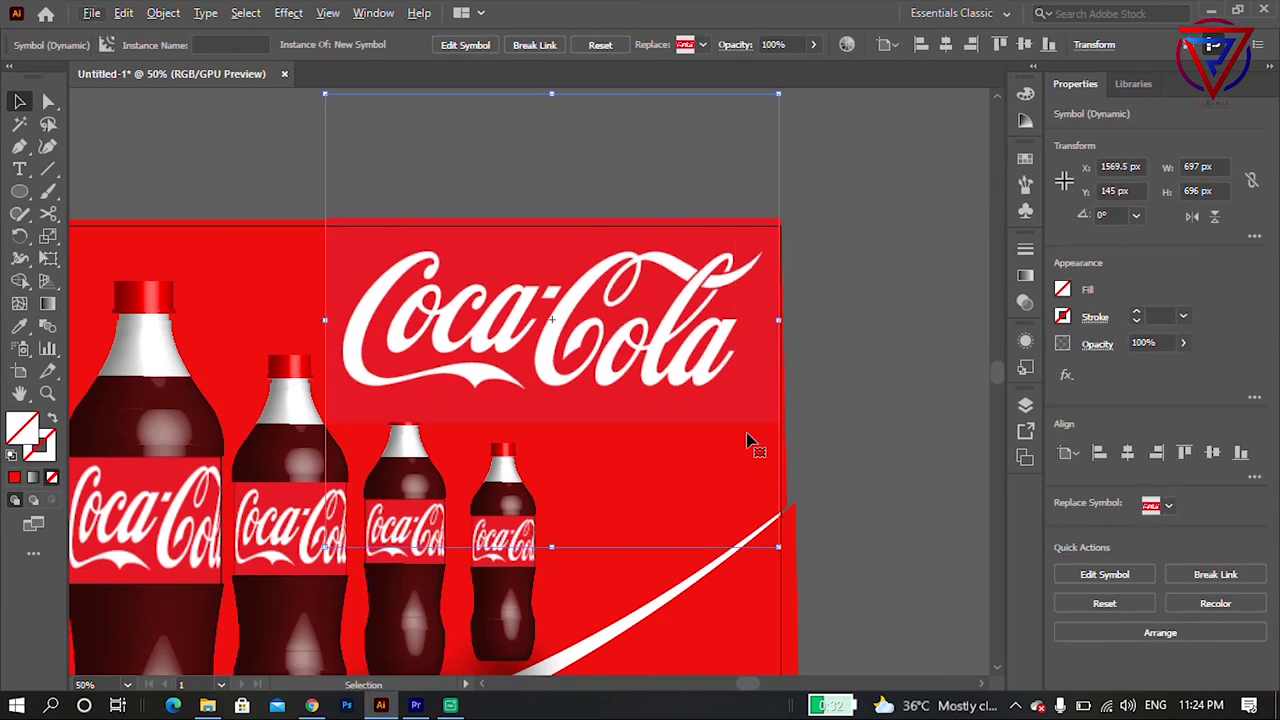
{"action": "left_click", "coordinate": [318, 289]}
{"action": "key", "text": "o"}
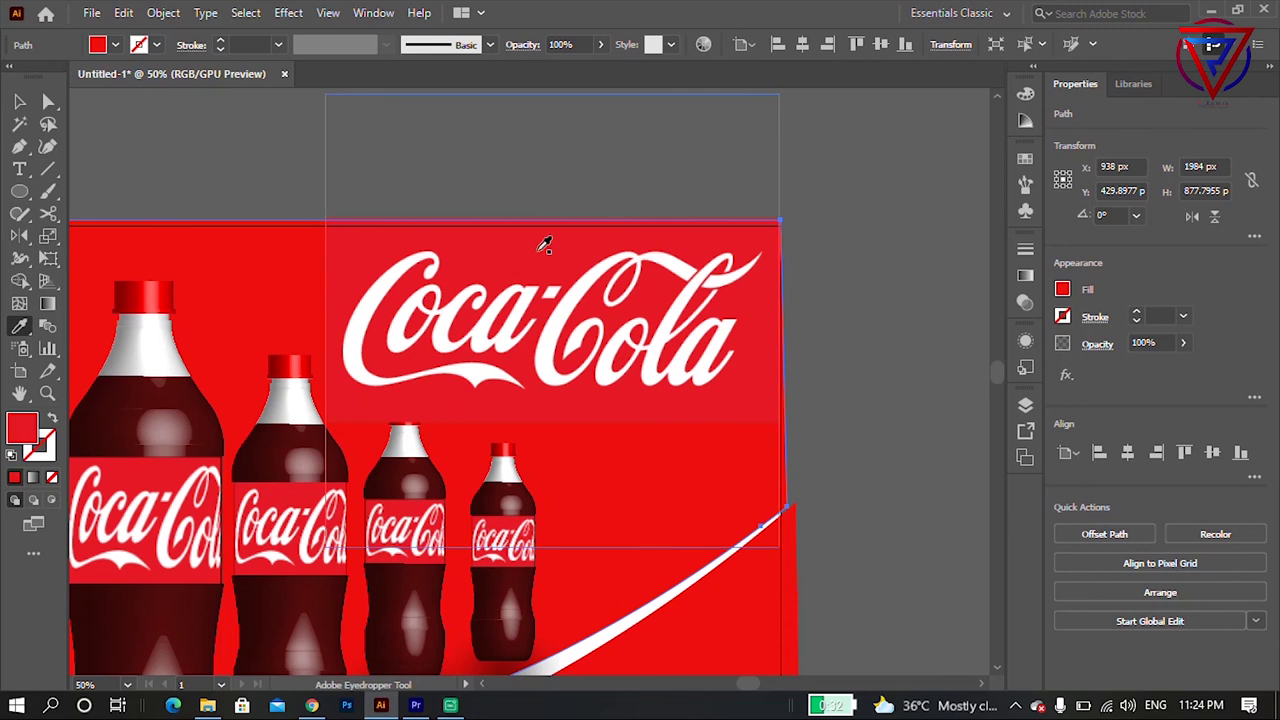
{"action": "scroll", "coordinate": [689, 423], "scroll_direction": "down", "scroll_amount": 3}
{"action": "key", "text": "i"}
{"action": "key", "text": "ctrl+minus"}
{"action": "key", "text": "ctrl+minus"}
{"action": "key", "text": "ctrl+minus"}
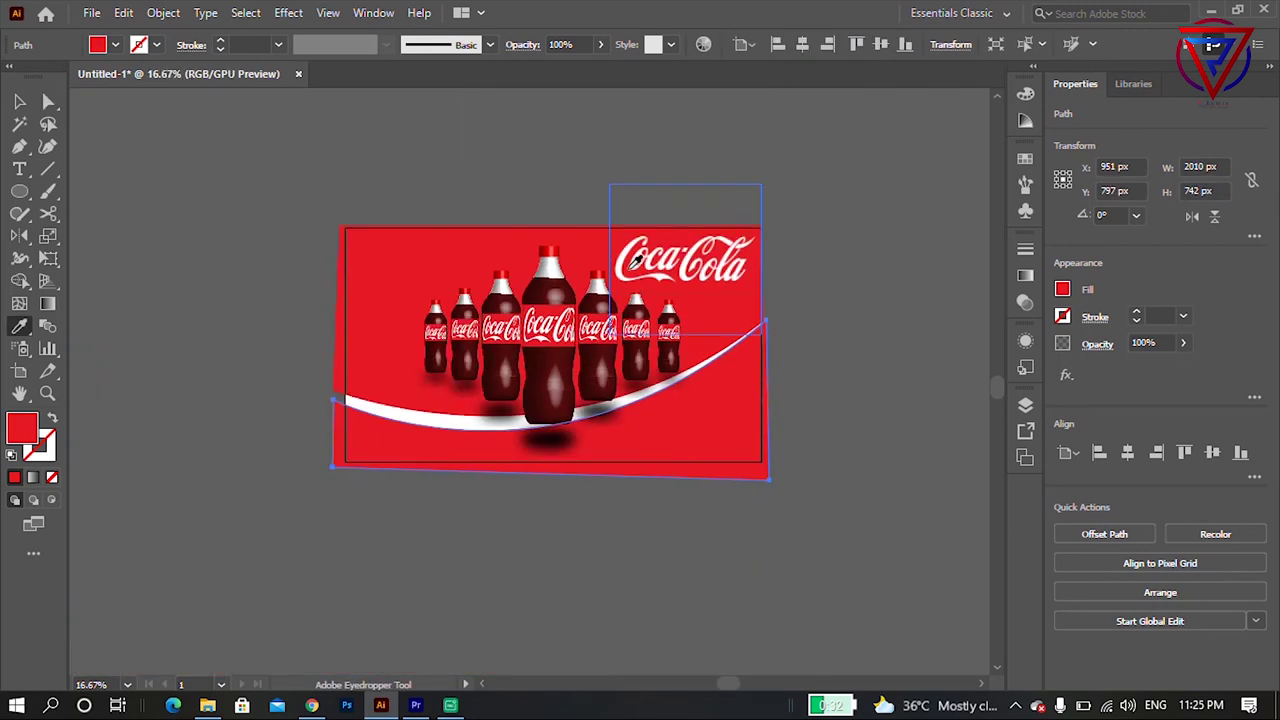
{"action": "key", "text": "ctrl+plus"}
{"action": "key", "text": "v"}
Duplicate and enlarge the logo, then delete the oversized copy.
{"action": "left_click", "coordinate": [697, 278]}
{"action": "left_click_drag", "start_coordinate": [697, 278], "coordinate": [291, 303]}
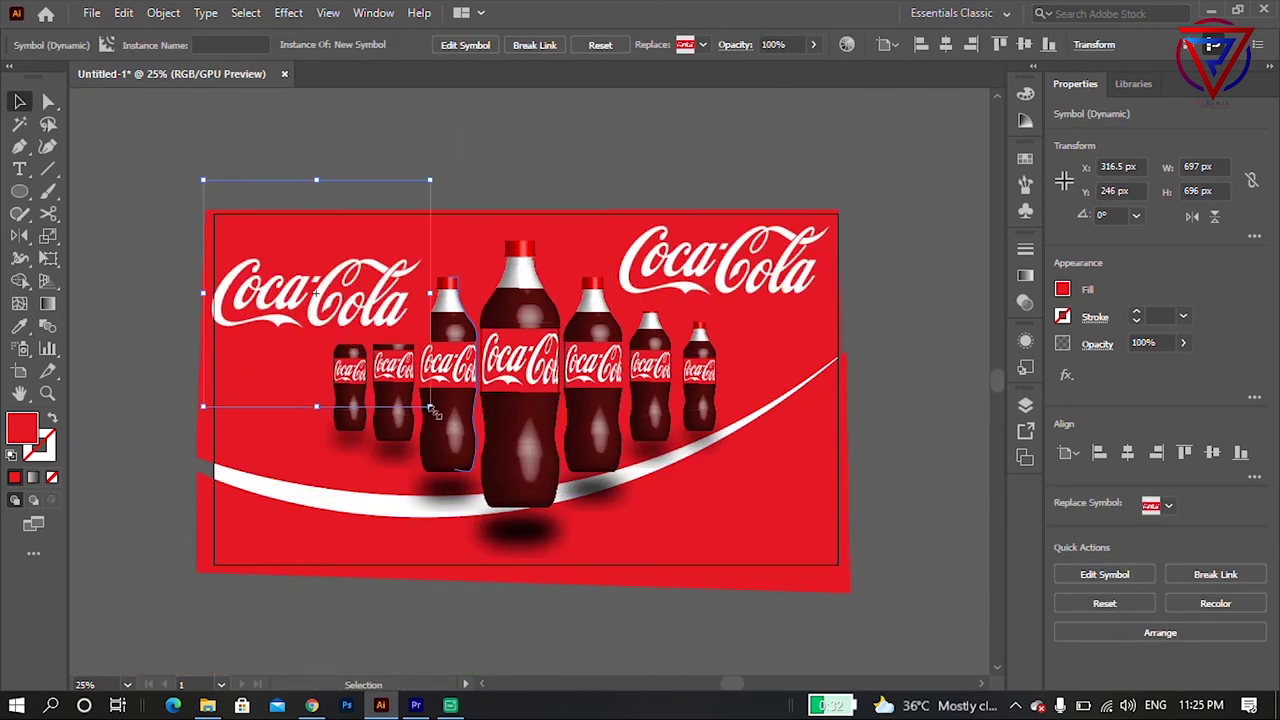
{"action": "left_click_drag", "start_coordinate": [432, 398], "coordinate": [894, 634]}
{"action": "left_click_drag", "start_coordinate": [651, 475], "coordinate": [623, 388]}
{"action": "key", "text": "Delete"}
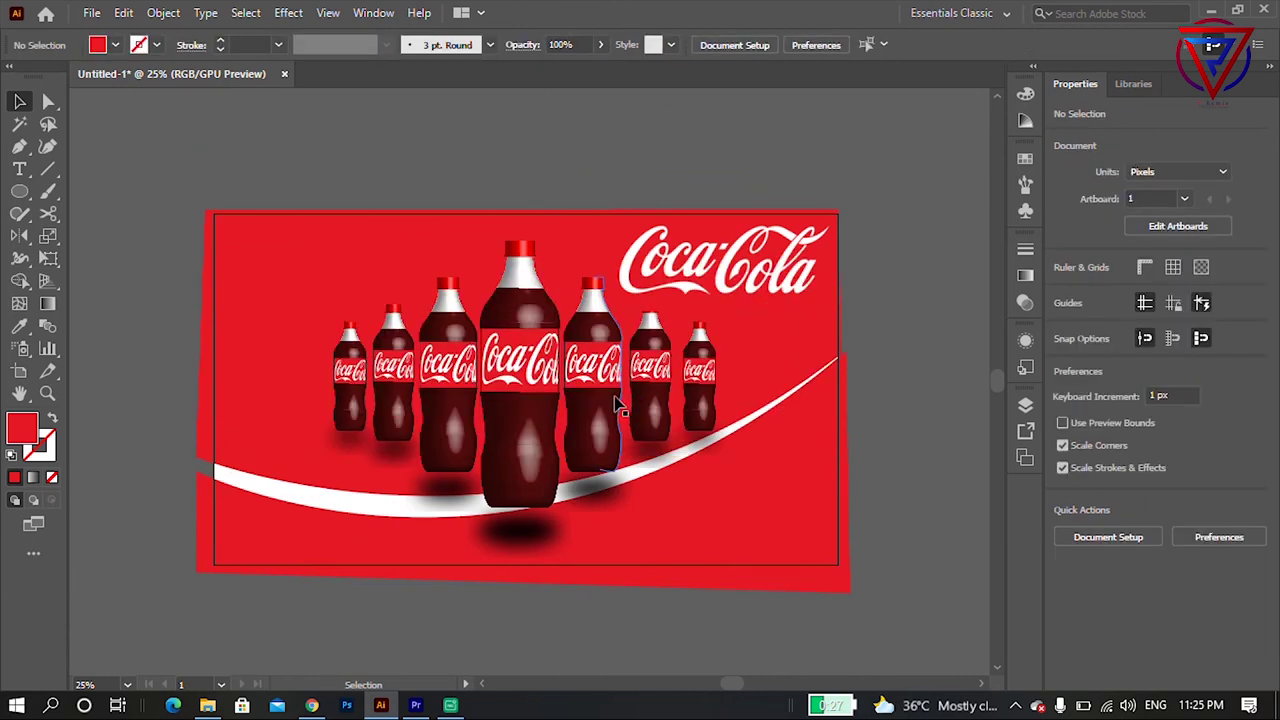
{"action": "key", "text": "ctrl+plus"}
{"action": "key", "text": "ctrl+plus"}
{"action": "key", "text": "ctrl+minus"}
Shrink the Coca-Cola logo to 687 × 508 px and nudge it down in the upper right.
{"action": "left_click", "coordinate": [520, 314]}
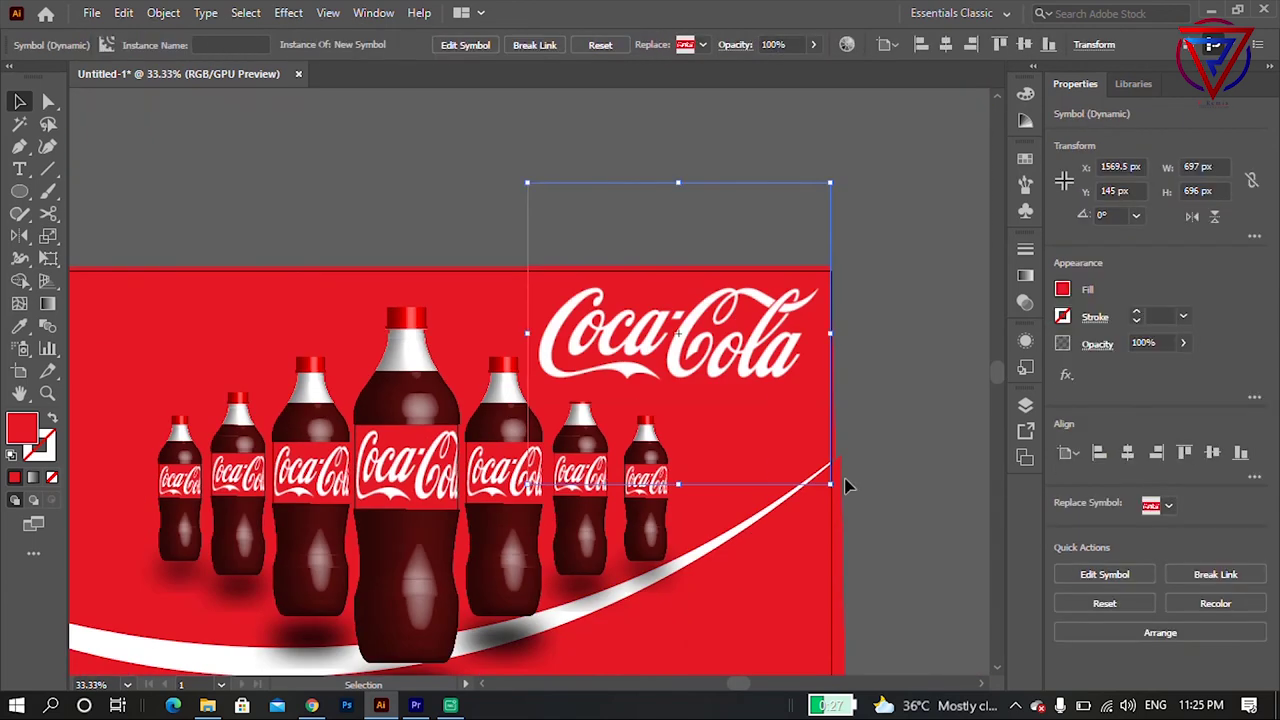
{"action": "left_click_drag", "start_coordinate": [818, 490], "coordinate": [829, 400]}
{"action": "left_click_drag", "start_coordinate": [747, 293], "coordinate": [735, 333]}
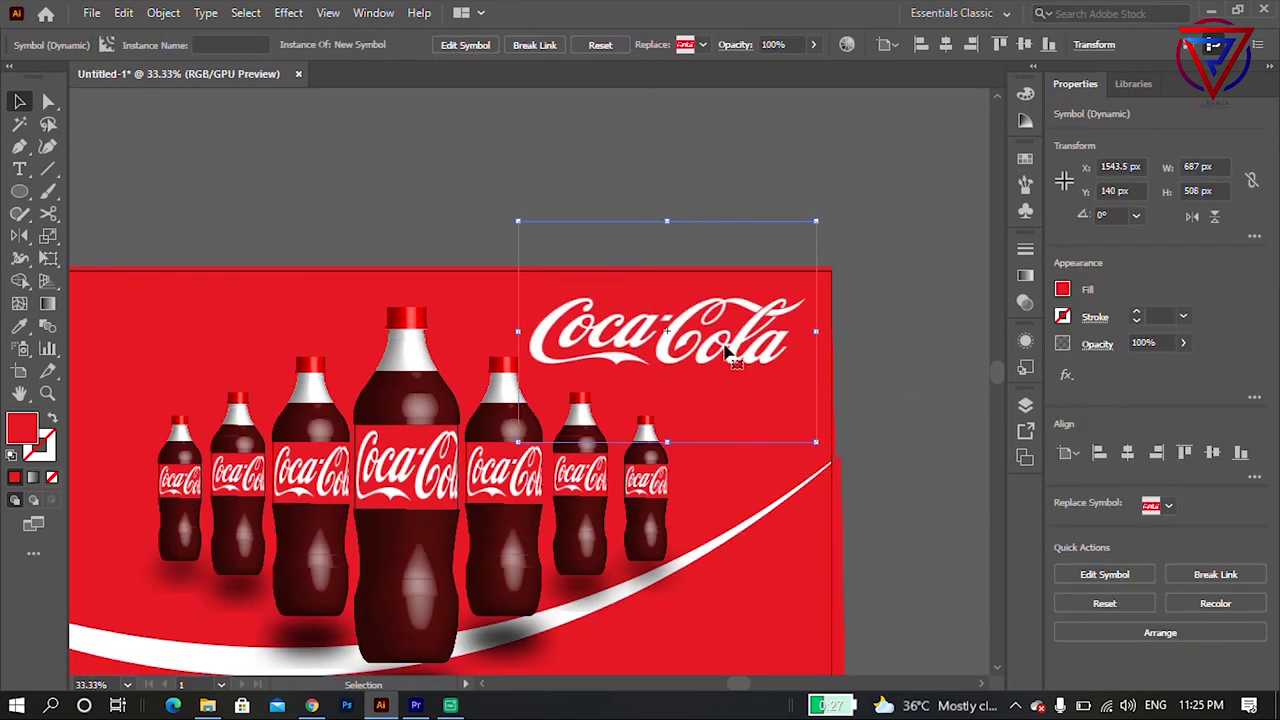
{"action": "key", "text": "ctrl+minus"}
{"action": "key", "text": "ctrl+plus"}
{"action": "key", "text": "ctrl+plus"}
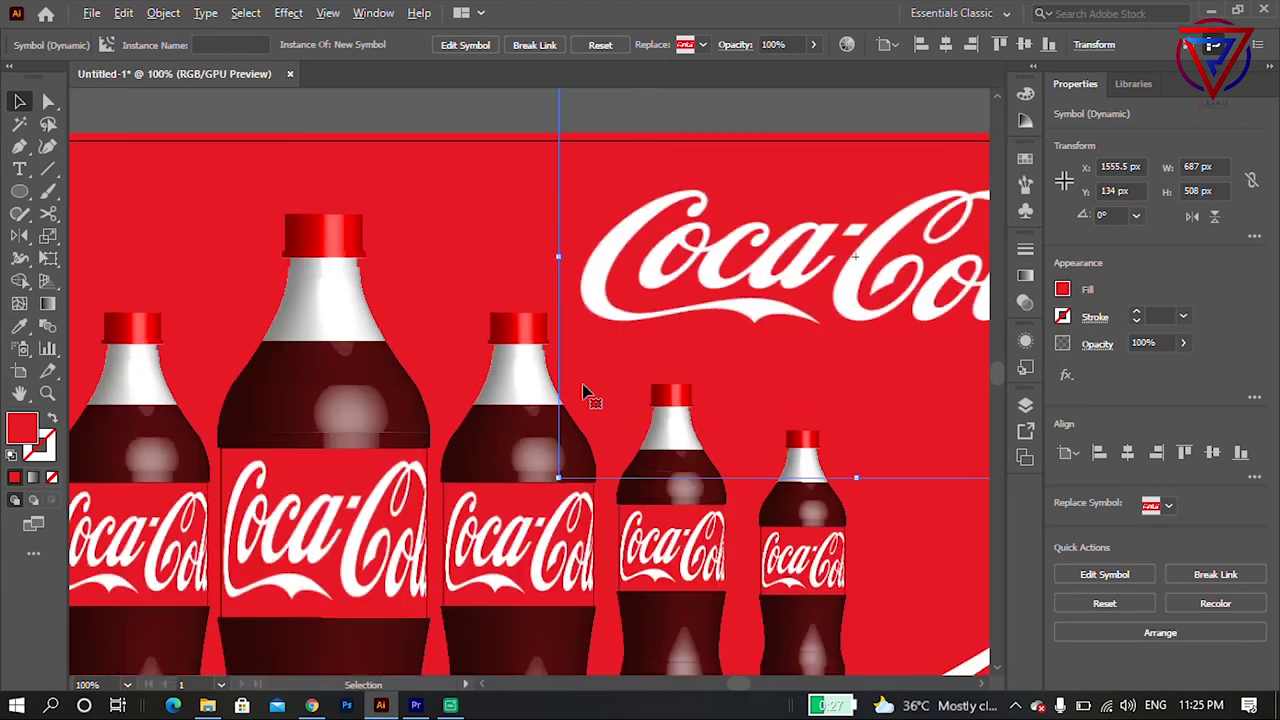
{"action": "key", "text": "ctrl+minus"}
{"action": "key", "text": "ctrl+minus"}
{"action": "left_click", "coordinate": [429, 511]}
{"action": "key", "text": "ctrl+plus"}
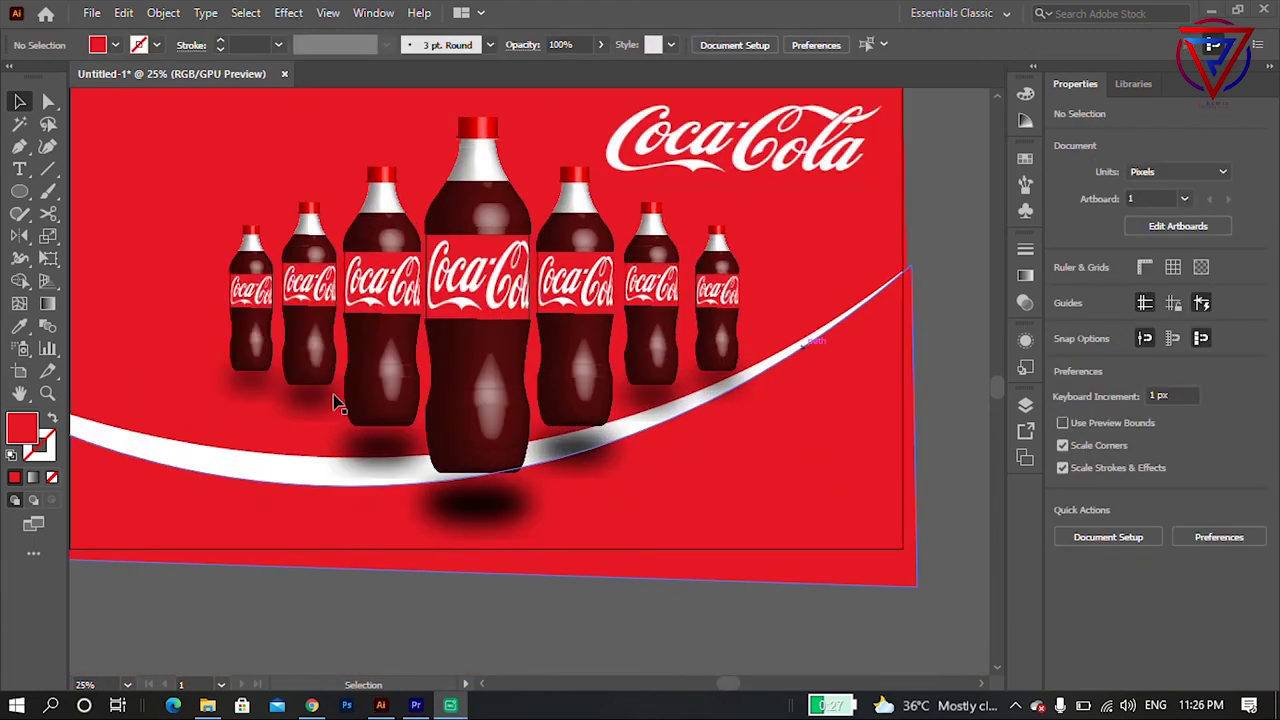
{"action": "left_click", "coordinate": [19, 146]}
Add an anchor point on the red shape's lower curve, dismissing the alerts on missed clicks.
{"action": "left_click", "coordinate": [414, 534]}
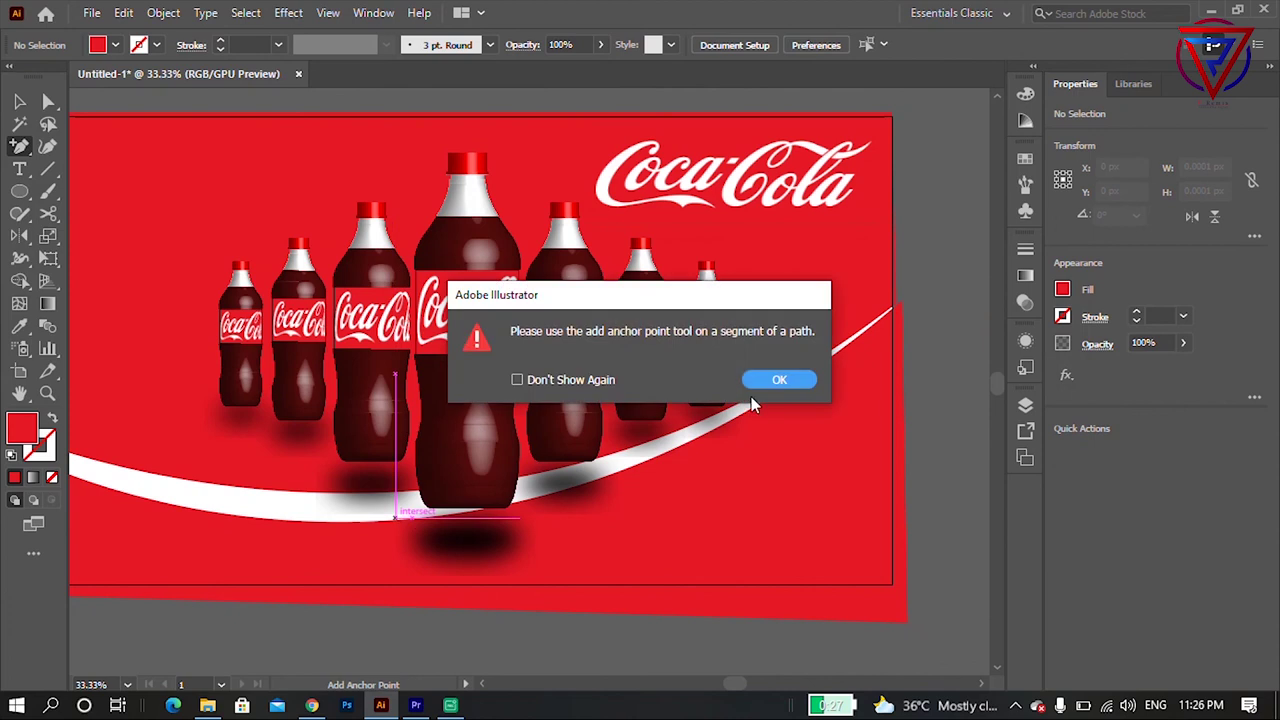
{"action": "left_click", "coordinate": [770, 367]}
{"action": "scroll", "coordinate": [395, 487], "scroll_direction": "down", "scroll_amount": 2}
{"action": "scroll", "coordinate": [395, 487], "scroll_direction": "up", "scroll_amount": 1, "text": "alt"}
{"action": "left_click", "coordinate": [394, 437]}
{"action": "key", "text": "Return"}
{"action": "left_click", "coordinate": [394, 409]}
{"action": "key", "text": "Return"}
{"action": "scroll", "coordinate": [451, 358], "scroll_direction": "up", "scroll_amount": 3, "text": "alt"}
{"action": "left_click", "coordinate": [411, 386]}
{"action": "key", "text": "Return"}
{"action": "scroll", "coordinate": [411, 386], "scroll_direction": "down", "scroll_amount": 3, "text": "alt"}
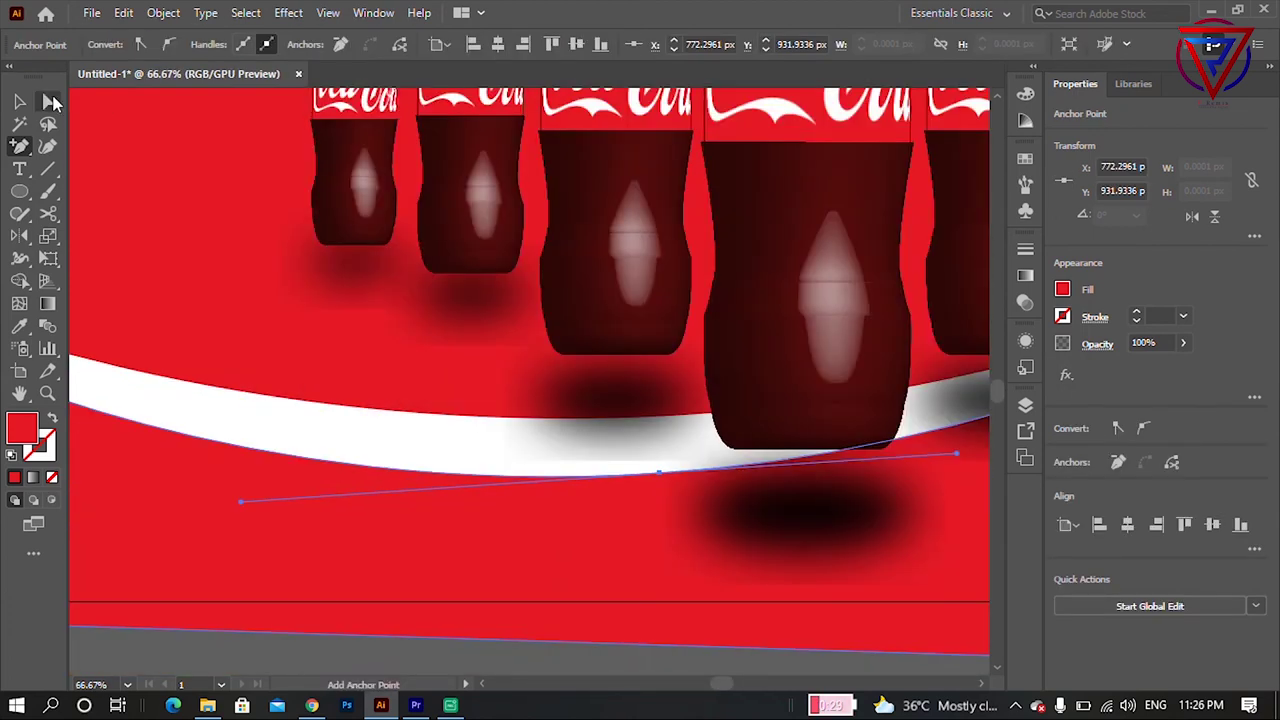
Drag the new anchor, the right-end anchor and a curve handle to reshape the red curve.
{"action": "key", "text": "a"}
{"action": "scroll", "coordinate": [284, 451], "scroll_direction": "down", "scroll_amount": 3, "text": "alt"}
{"action": "scroll", "coordinate": [577, 513], "scroll_direction": "up", "scroll_amount": 1, "text": "alt"}
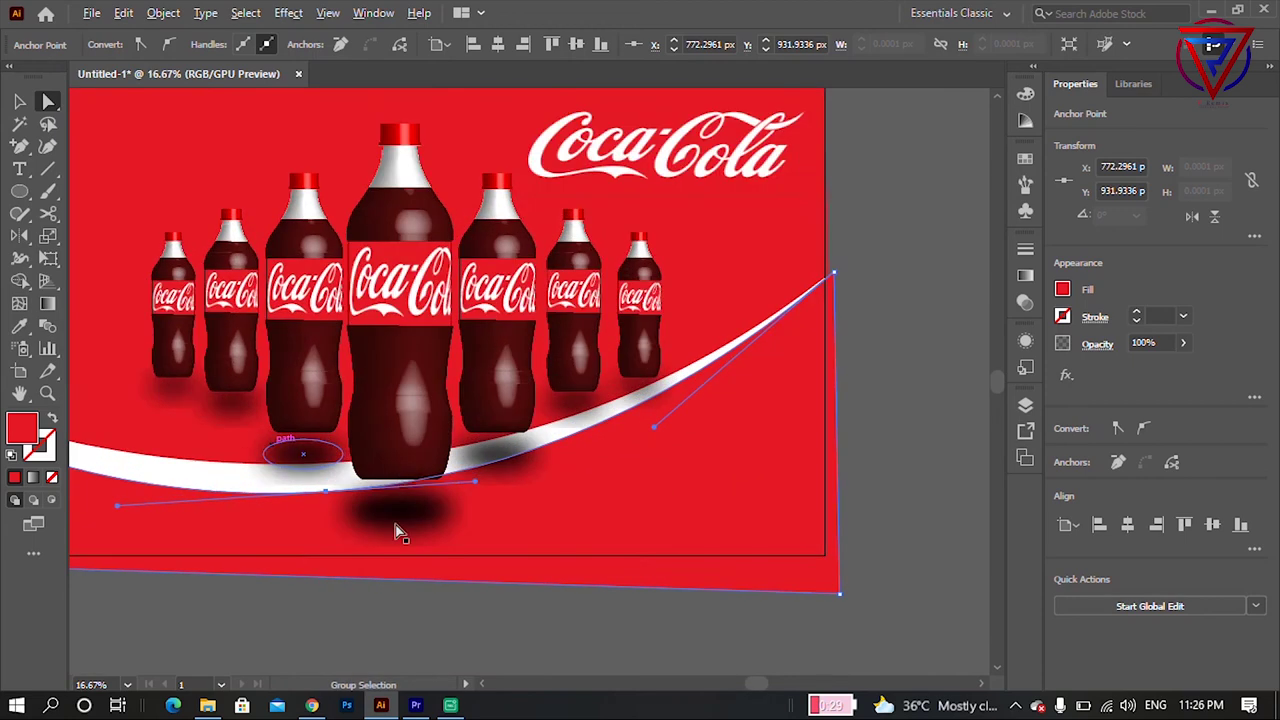
{"action": "scroll", "coordinate": [577, 513], "scroll_direction": "up", "scroll_amount": 1, "text": "alt"}
{"action": "left_click_drag", "start_coordinate": [577, 513], "coordinate": [641, 533]}
{"action": "scroll", "coordinate": [641, 533], "scroll_direction": "down", "scroll_amount": 2, "text": "alt"}
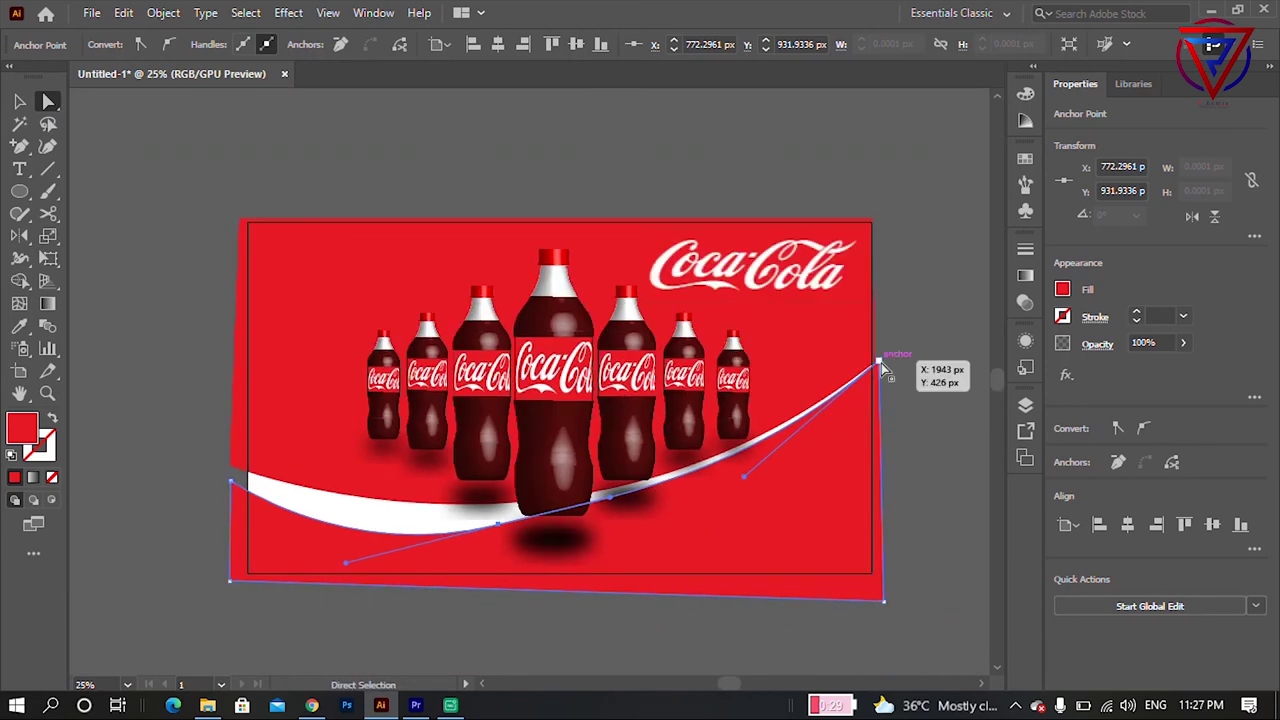
{"action": "left_click", "coordinate": [875, 395]}
{"action": "left_click_drag", "start_coordinate": [748, 493], "coordinate": [735, 474]}
{"action": "left_click_drag", "start_coordinate": [875, 395], "coordinate": [878, 418]}
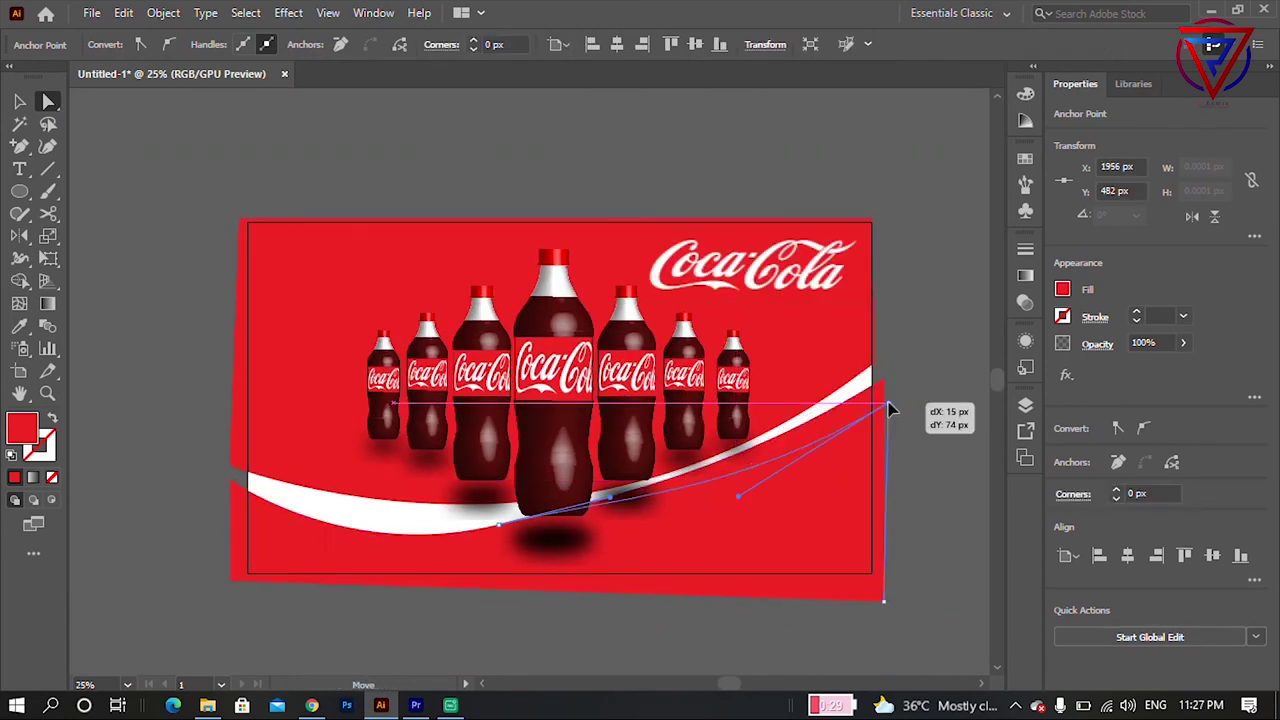
{"action": "scroll", "coordinate": [533, 541], "scroll_direction": "up", "scroll_amount": 1, "text": "alt"}
{"action": "mouse_move", "coordinate": [500, 568]}
{"action": "left_mouse_down"}
{"action": "mouse_move", "coordinate": [97, 570]}
{"action": "mouse_move", "coordinate": [663, 557]}
{"action": "left_mouse_up"}
{"action": "left_click", "coordinate": [646, 523]}
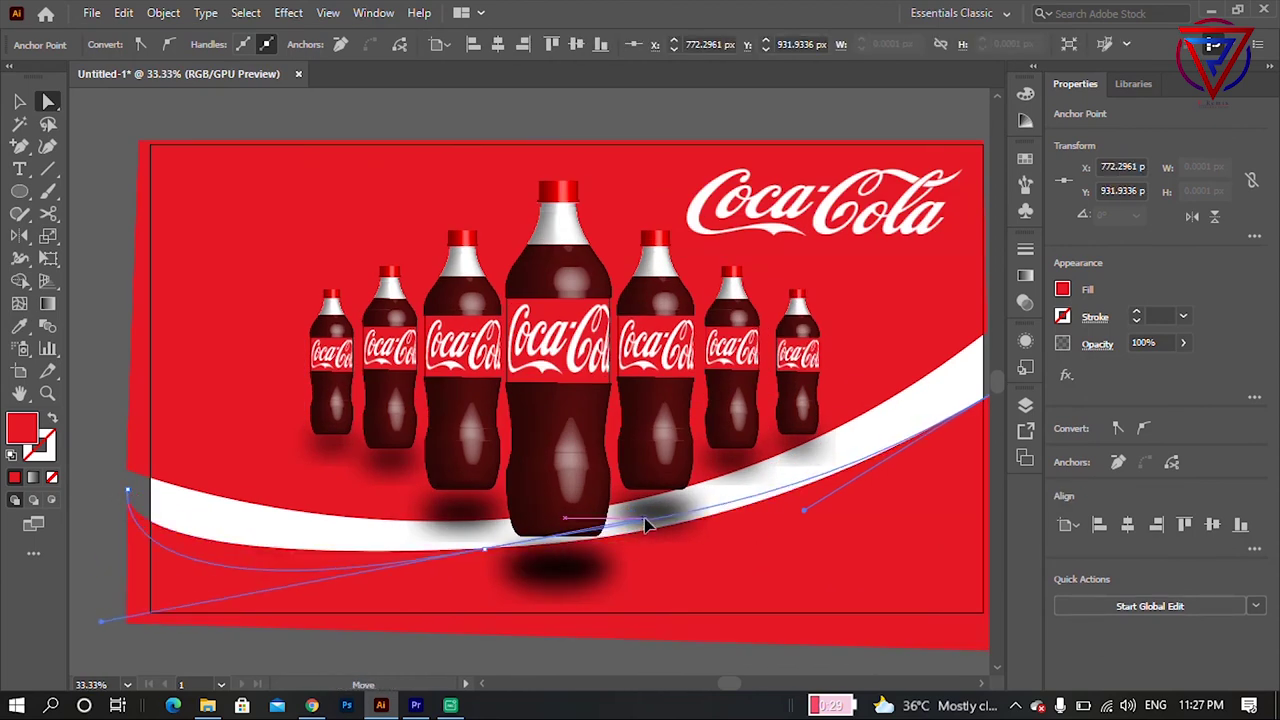
Pull the red shape's left and upper anchors so it covers the white swoosh.
{"action": "left_click", "coordinate": [157, 626]}
{"action": "left_click_drag", "start_coordinate": [131, 494], "coordinate": [101, 417]}
{"action": "left_click_drag", "start_coordinate": [280, 650], "coordinate": [374, 597]}
{"action": "key", "text": "ctrl+shift+a"}
{"action": "key", "text": "ctrl+minus"}
{"action": "left_click", "coordinate": [560, 480]}
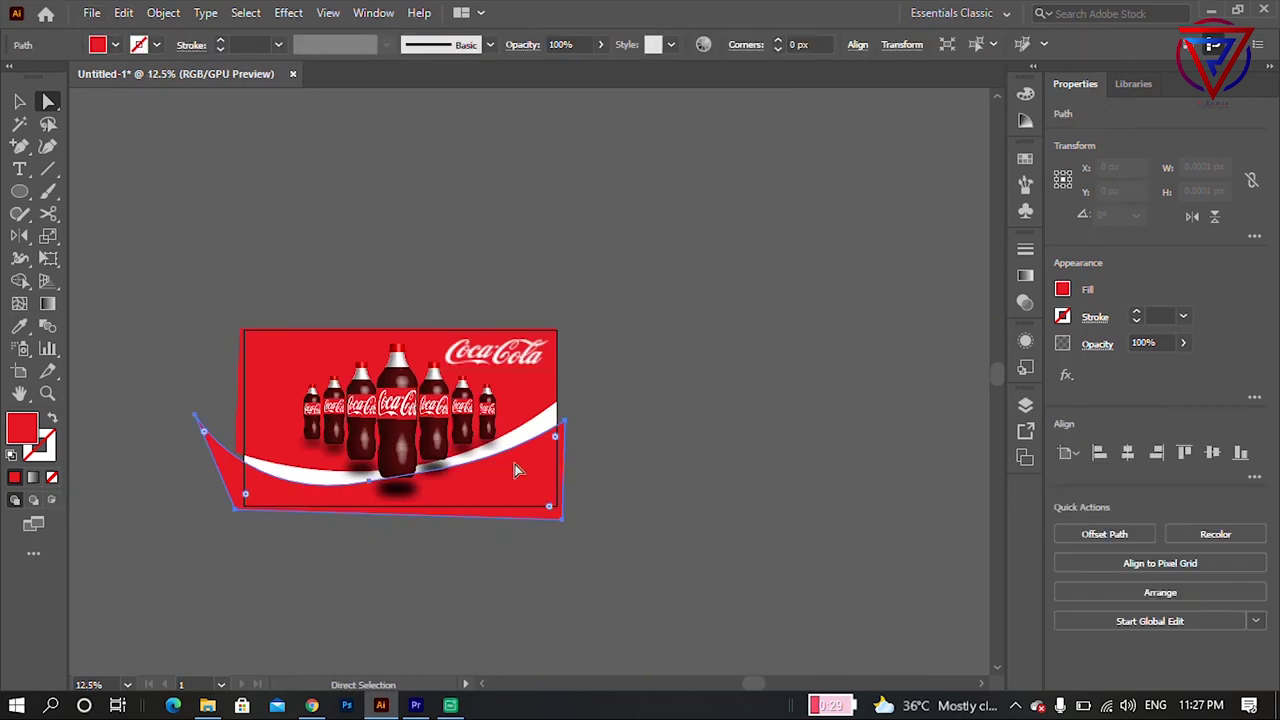
{"action": "left_click_drag", "start_coordinate": [563, 422], "coordinate": [549, 407]}
{"action": "left_click_drag", "start_coordinate": [207, 421], "coordinate": [240, 505]}
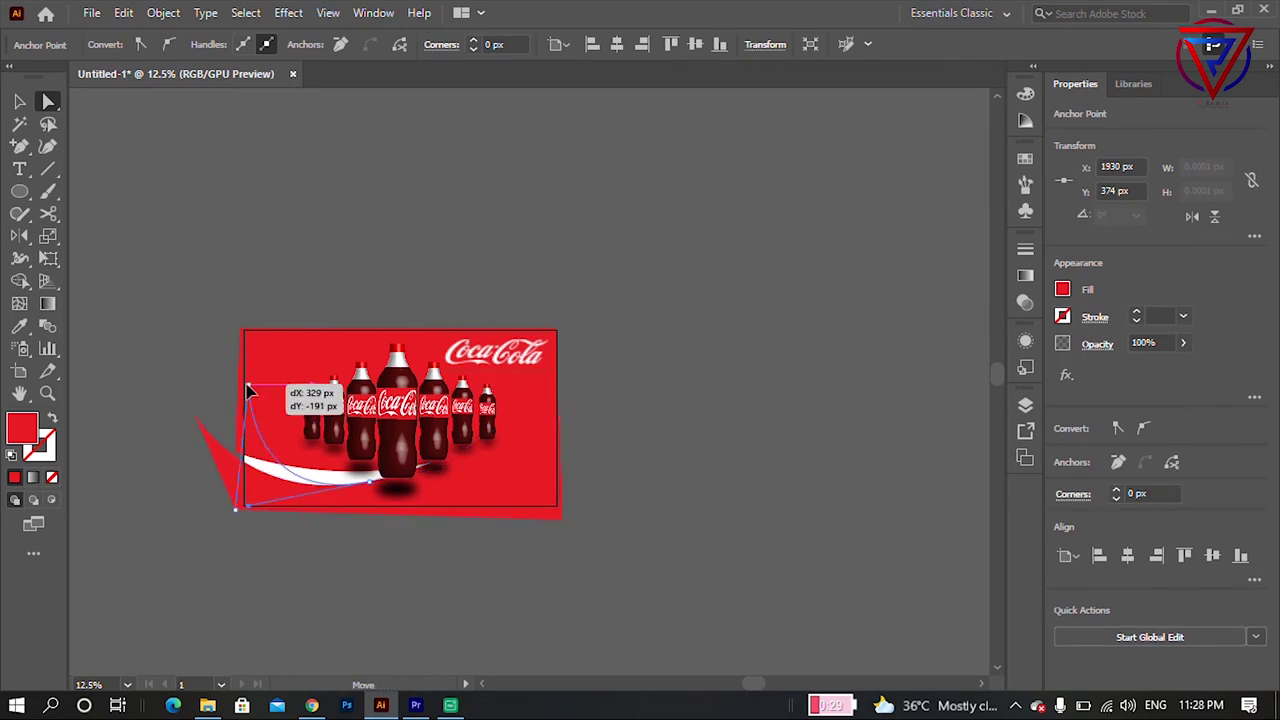
{"action": "left_click", "coordinate": [674, 402]}
{"action": "scroll", "coordinate": [377, 450], "scroll_direction": "up", "scroll_amount": 1, "text": "alt"}
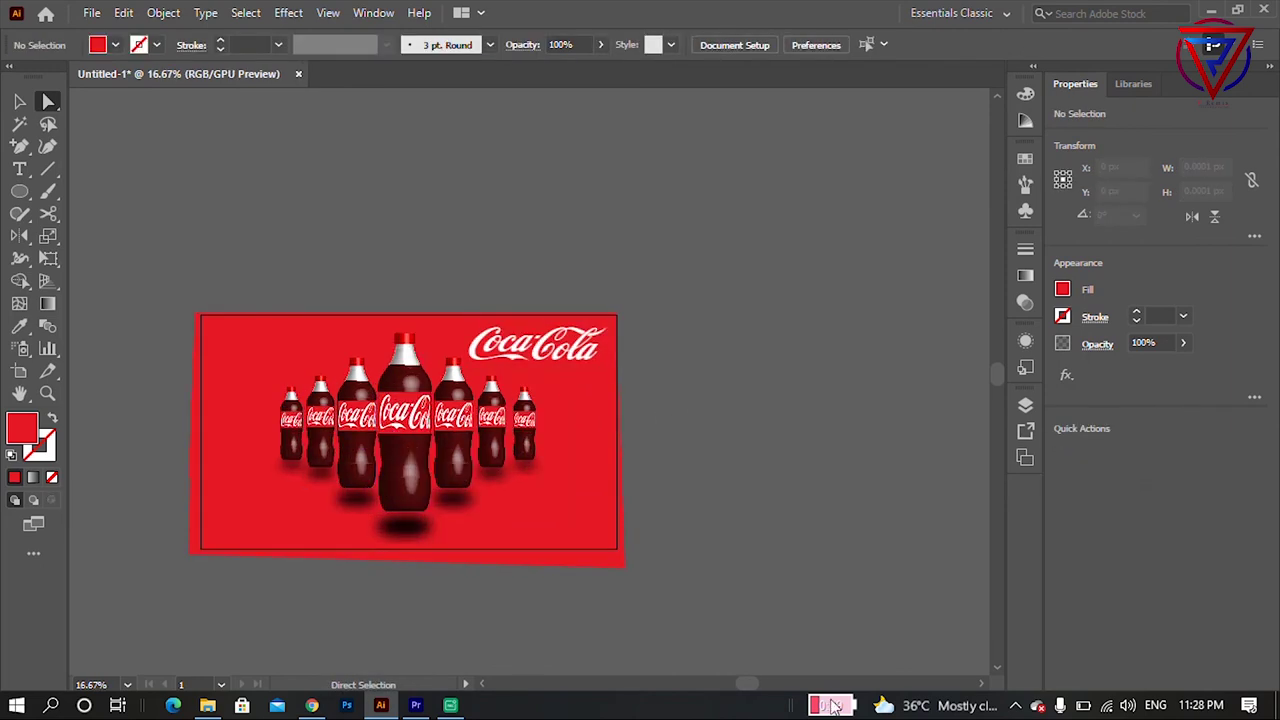